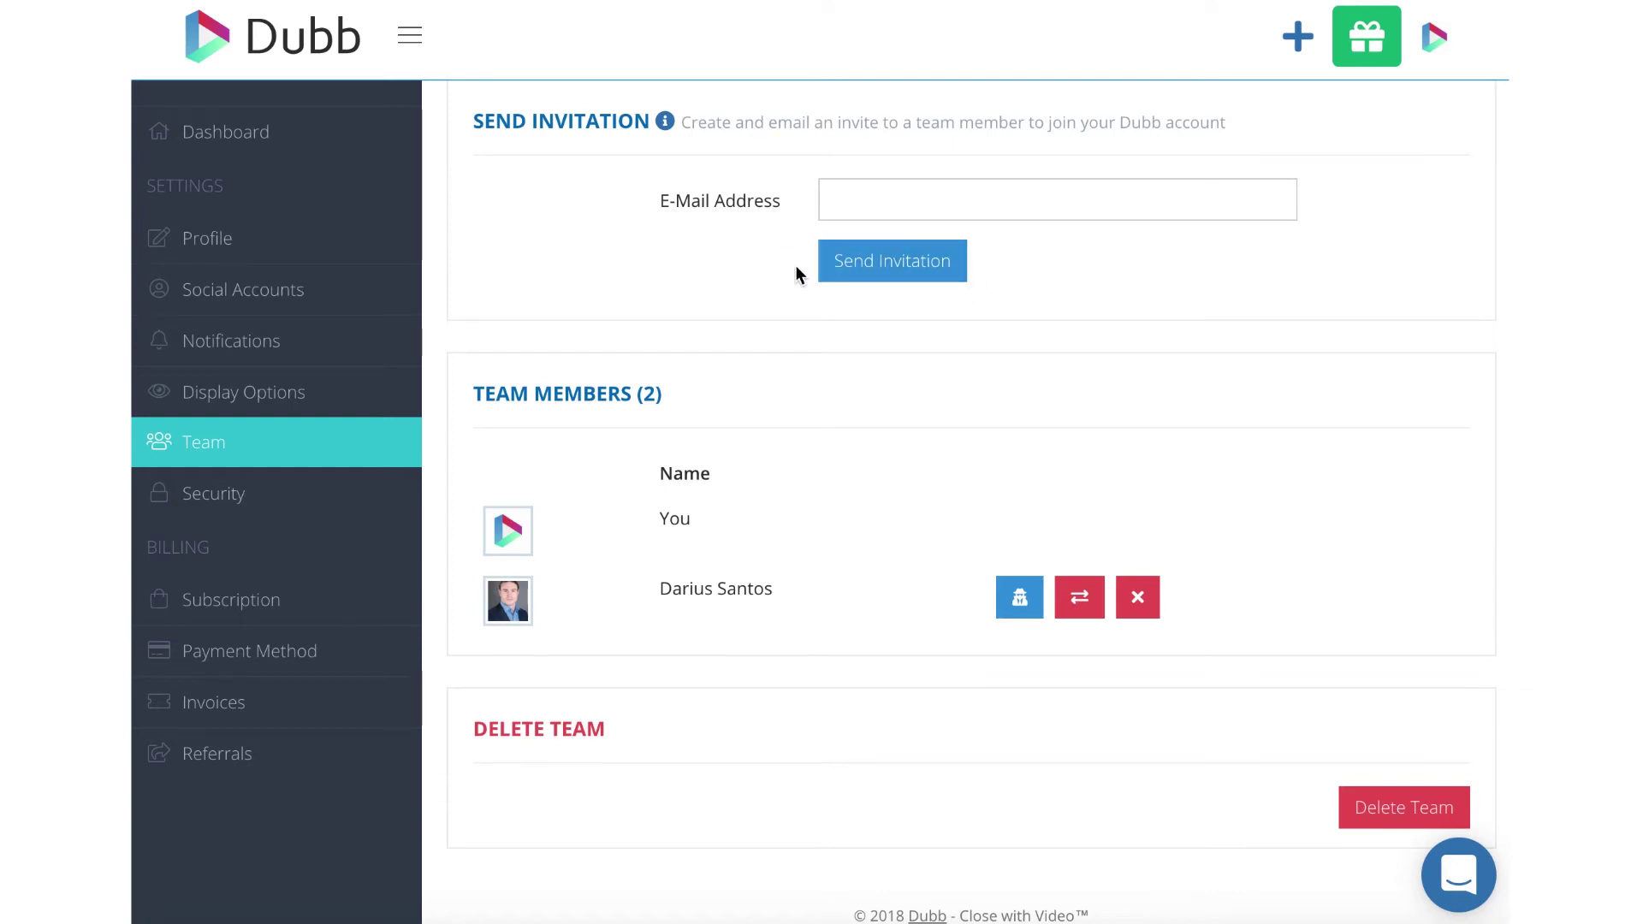
- Review the social account and display option settings, and open the Integrations page
left_click(246, 295)
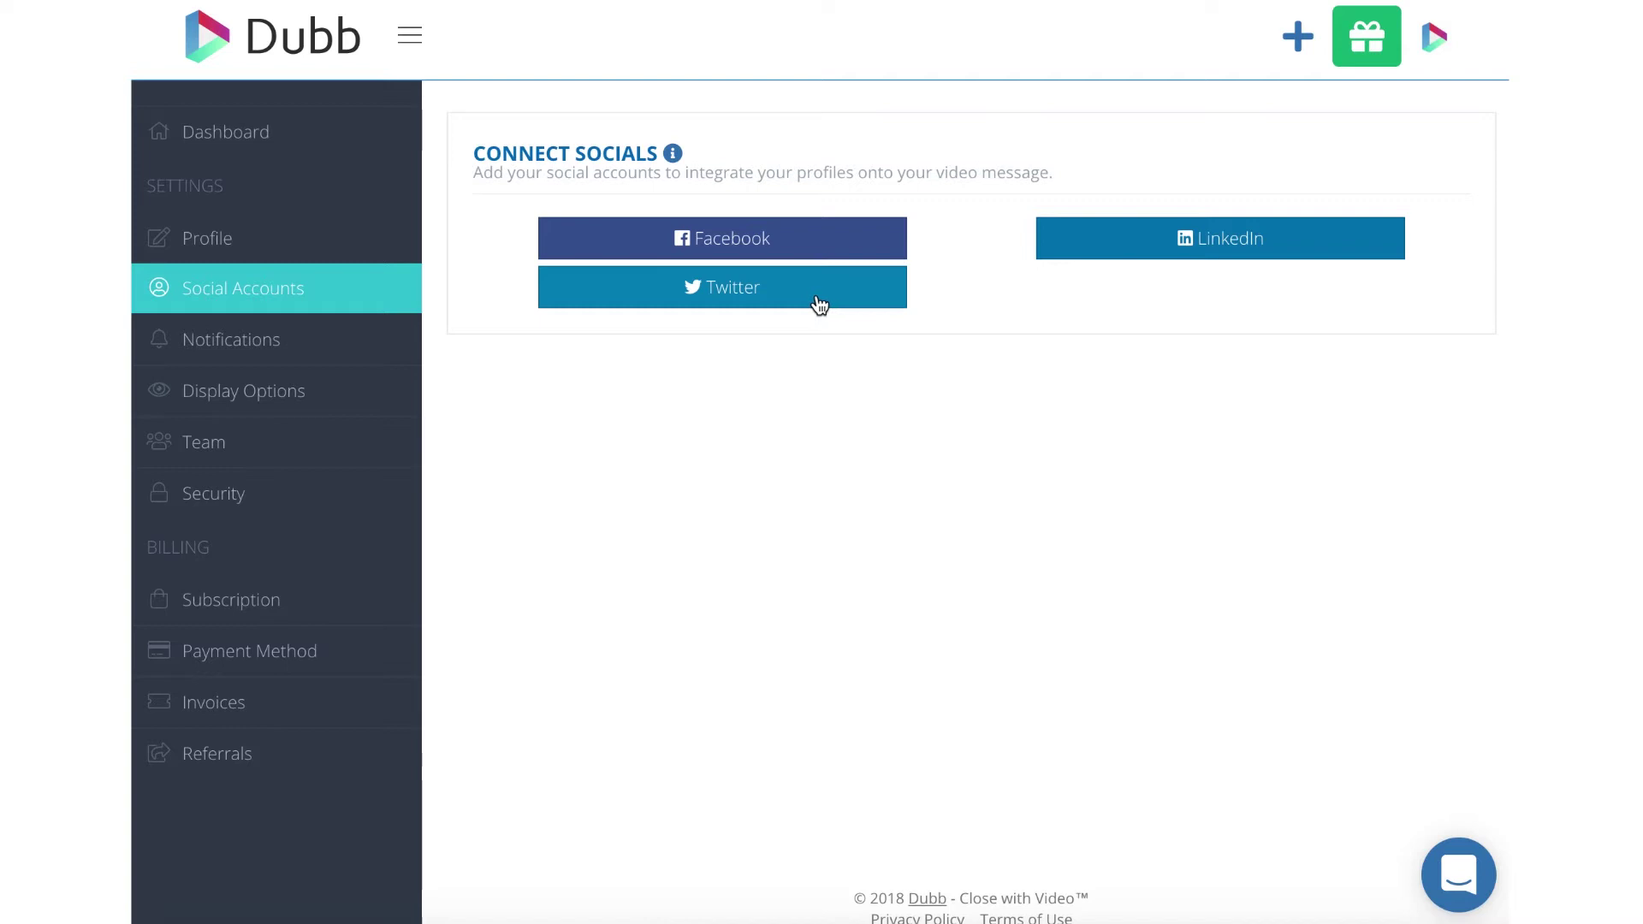
left_click(268, 399)
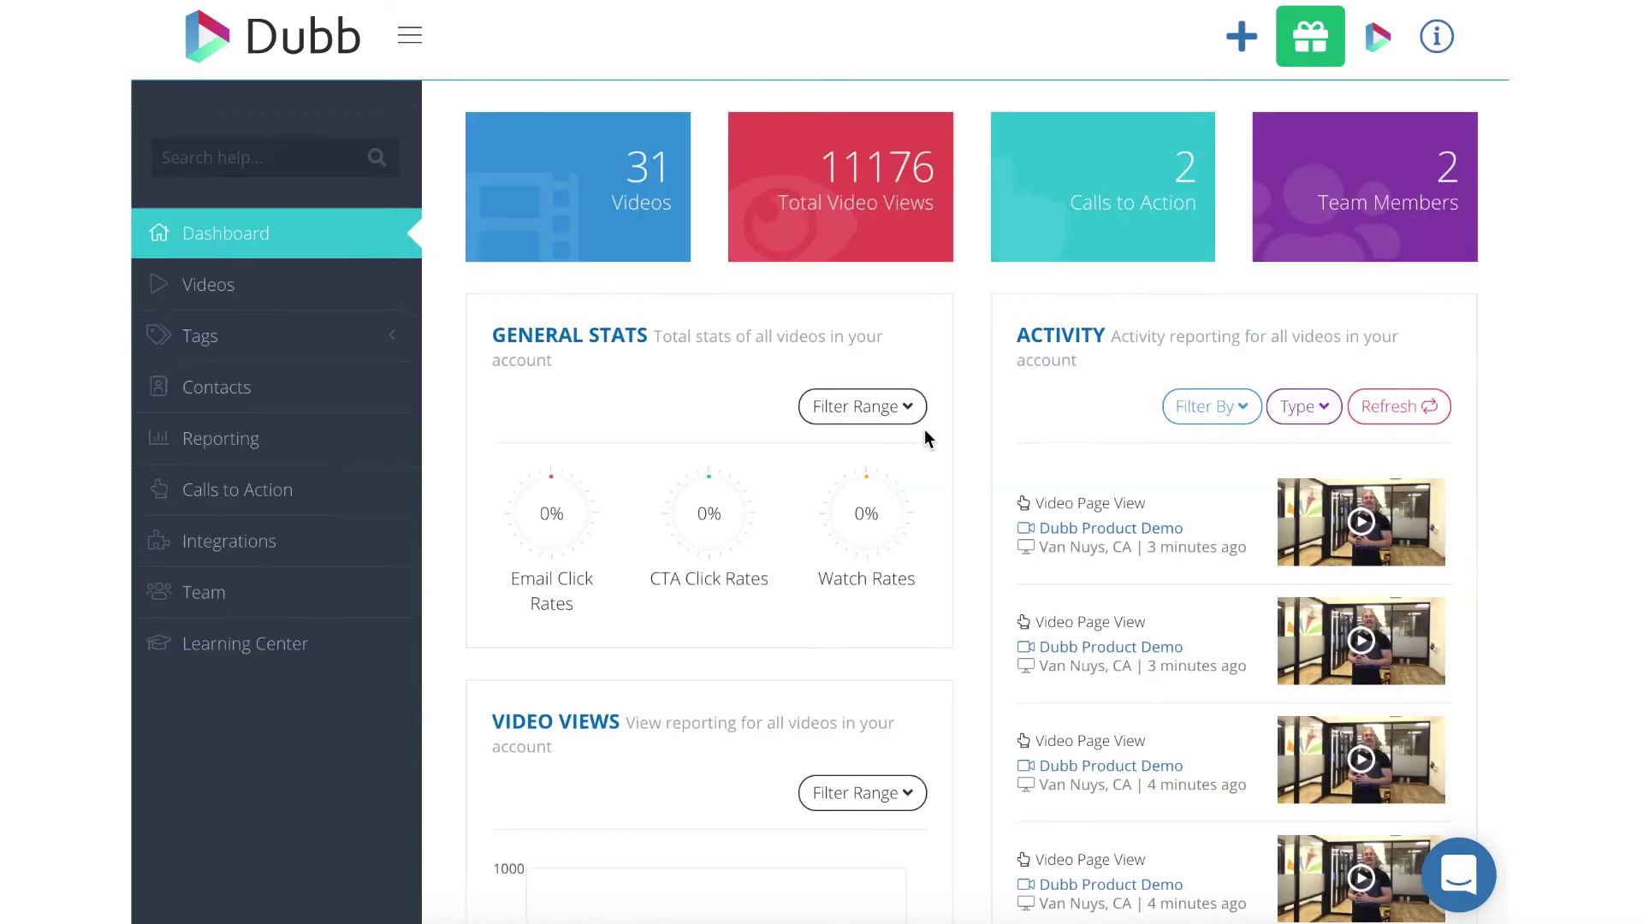
left_click(246, 545)
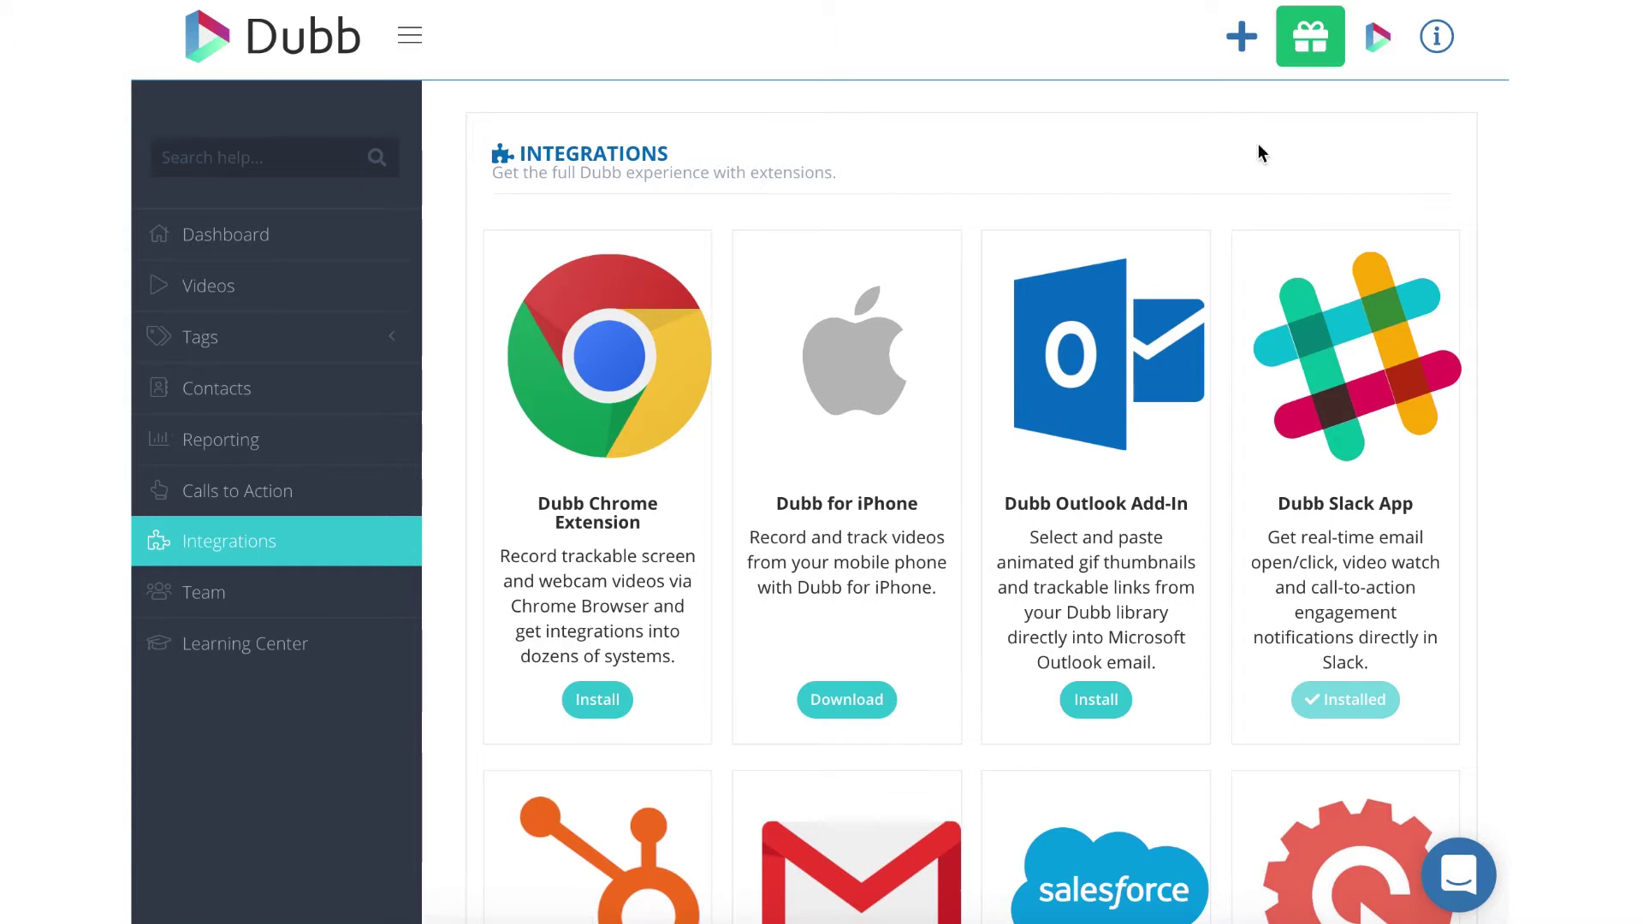
- Open the Dubb recorder extension, dismiss its tour, and allow microphone, camera and notification access
left_click(1469, 9)
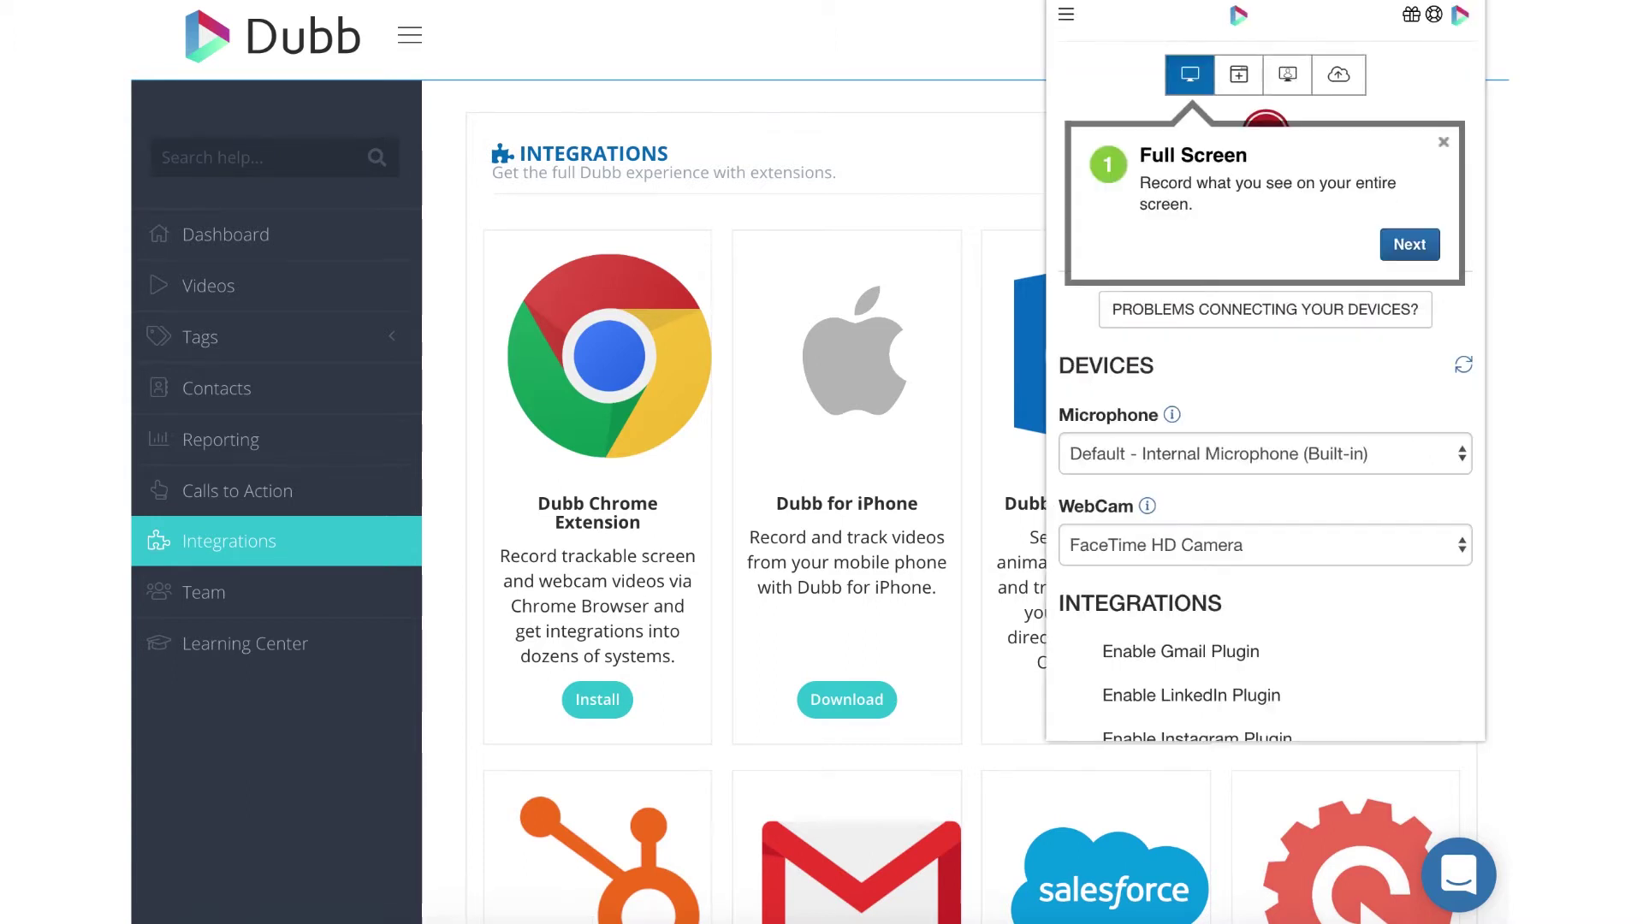
left_click(1443, 142)
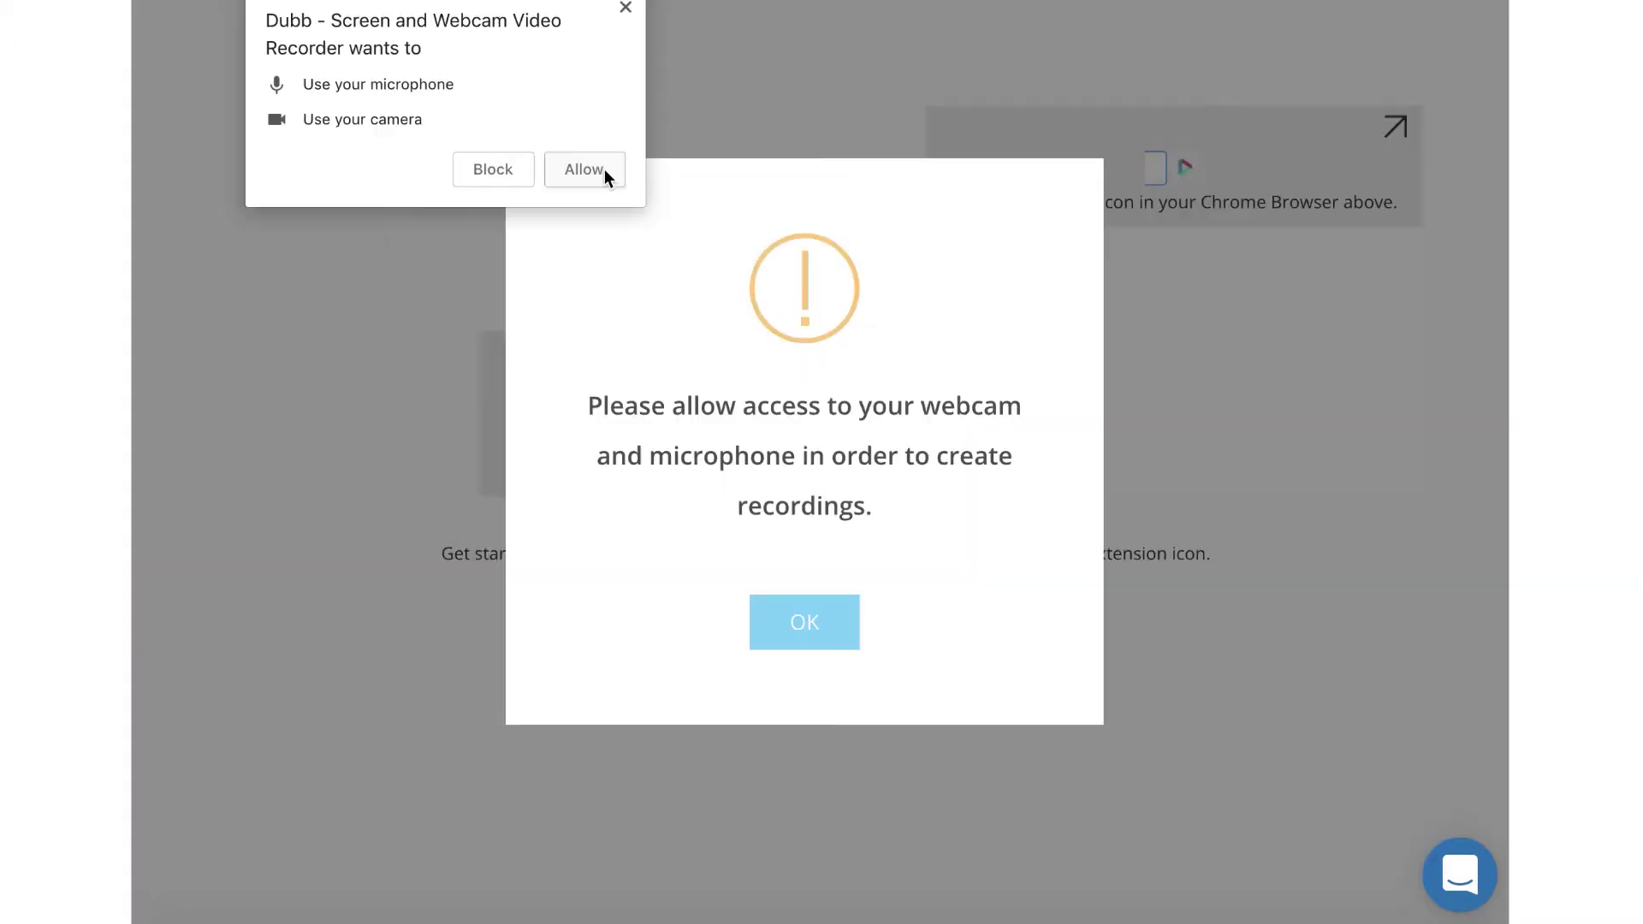
left_click(595, 170)
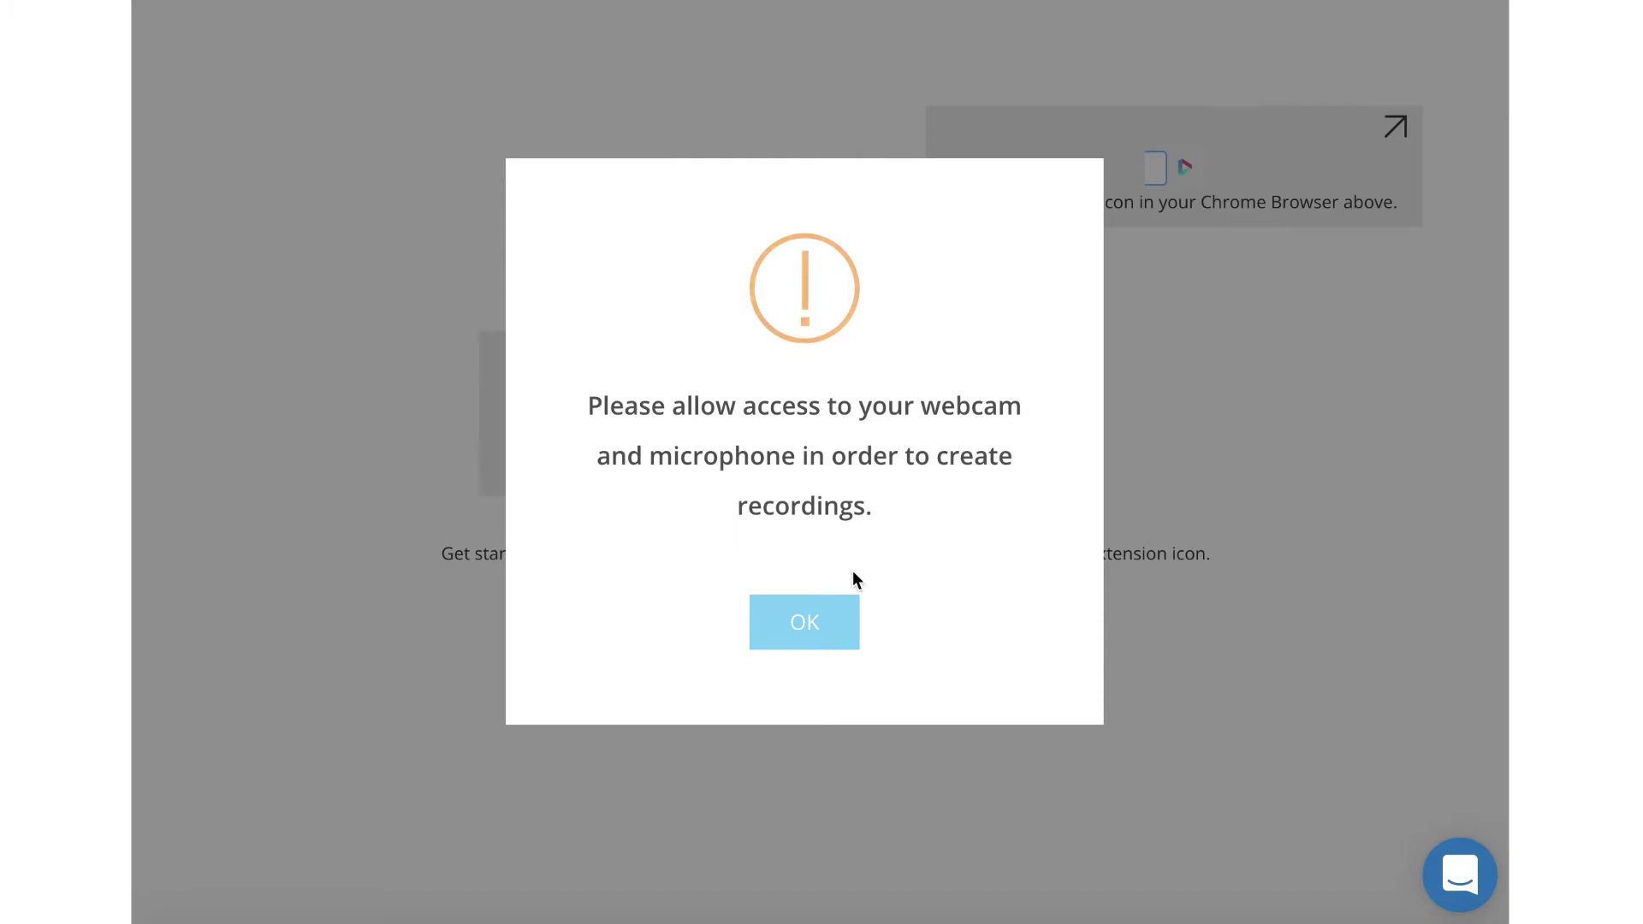
left_click(813, 634)
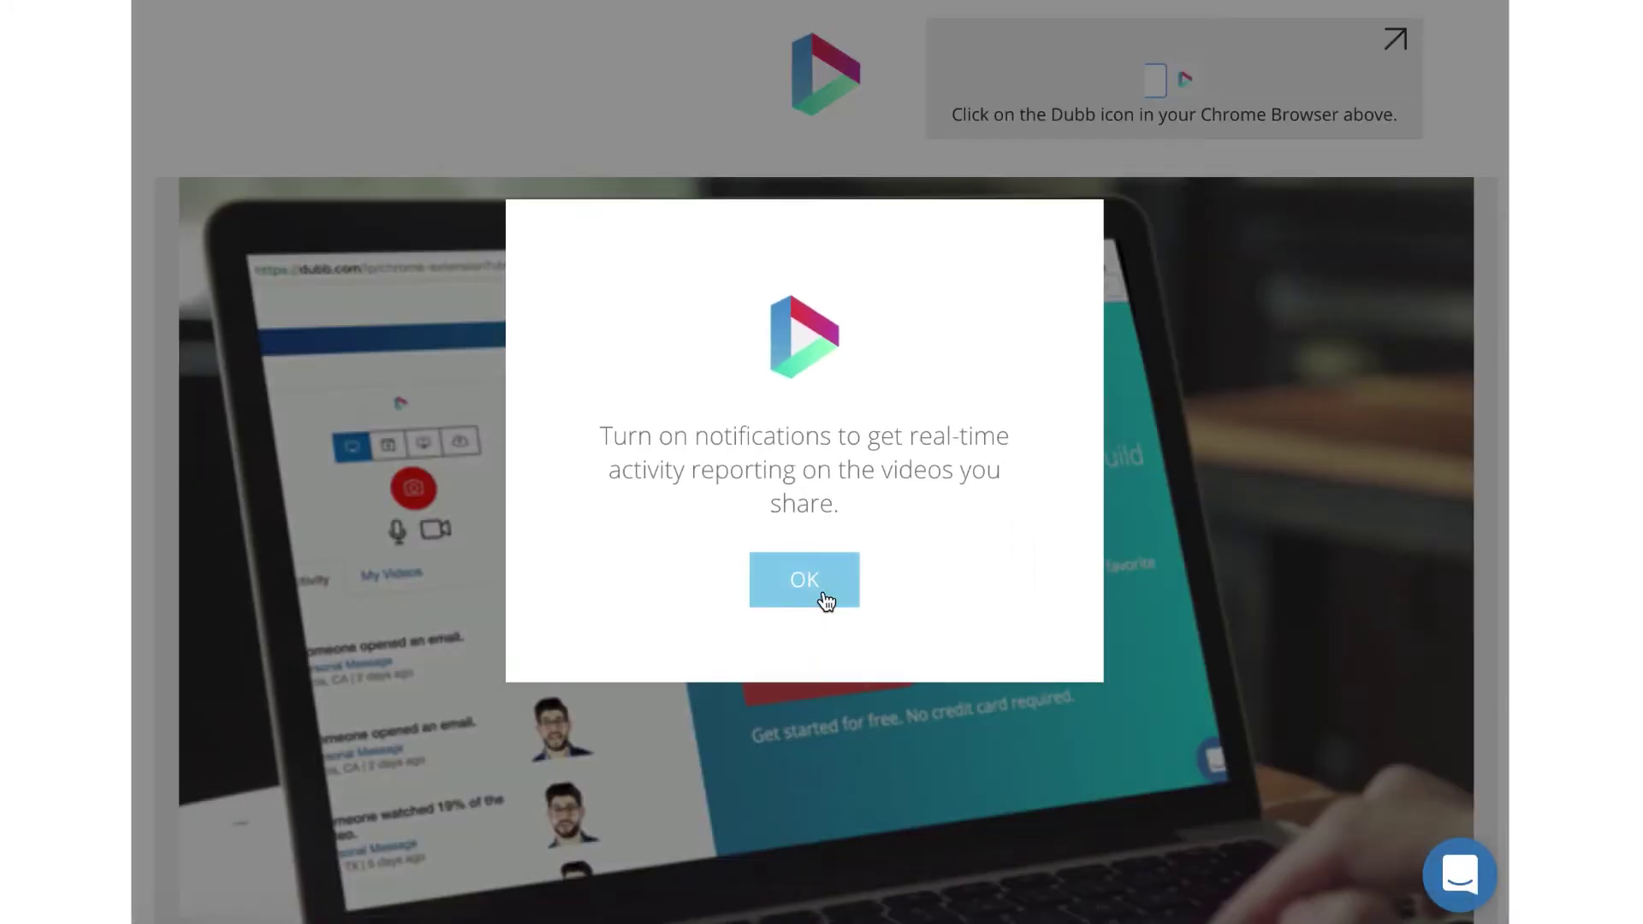
left_click(823, 599)
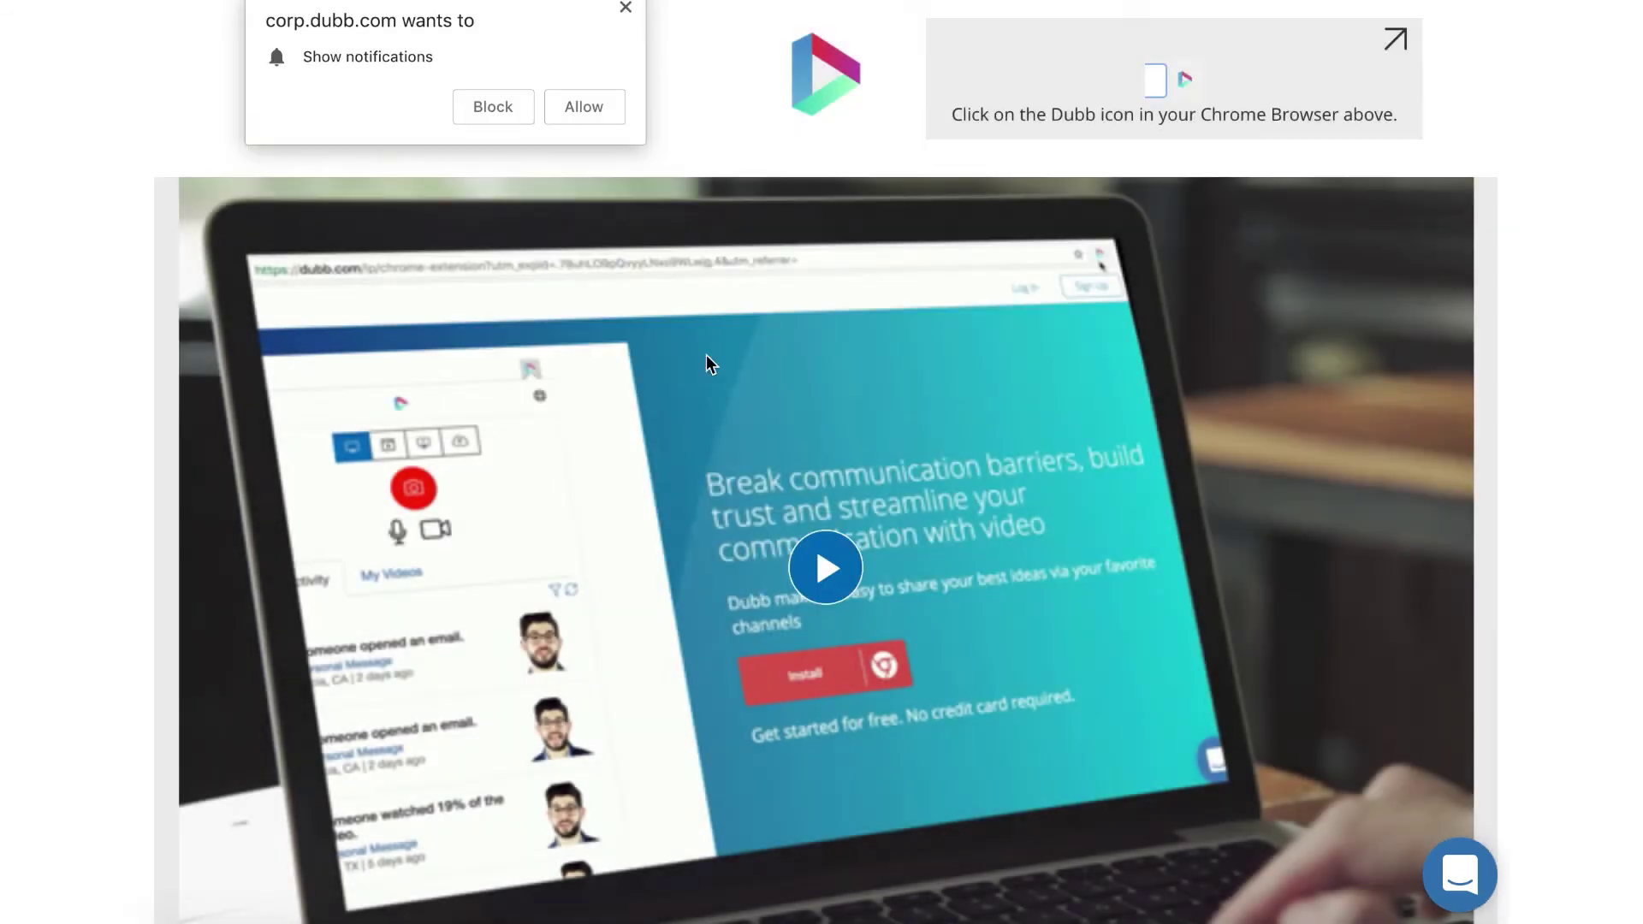
left_click(583, 110)
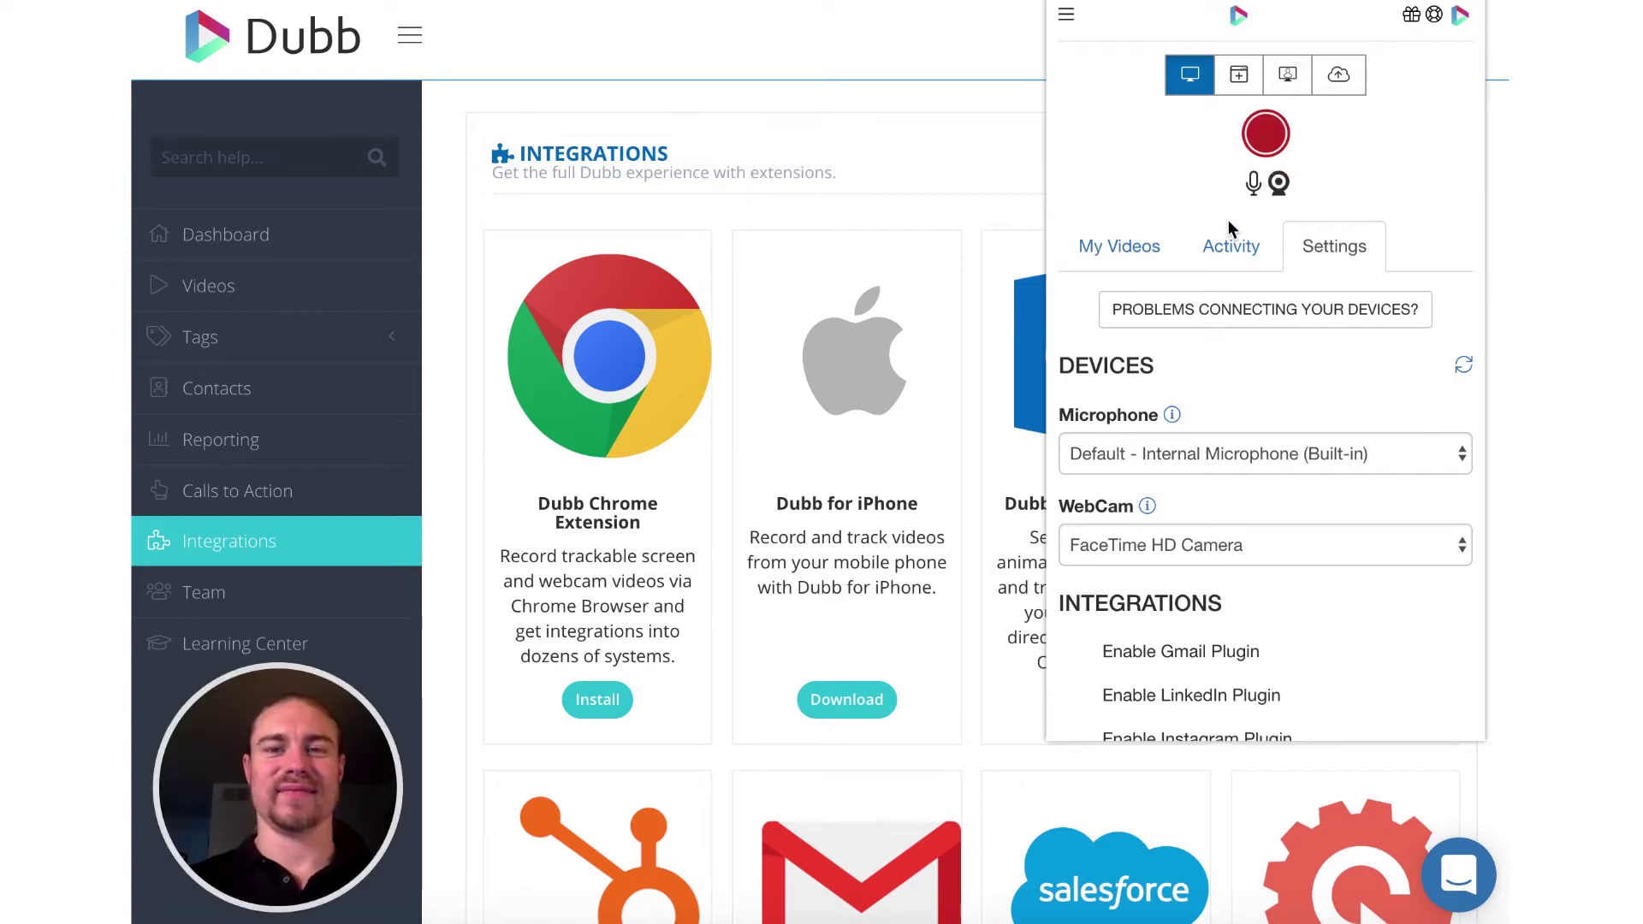
- Start a recording of the entire screen, shift the webcam bubble slightly, and discard the recording
left_click(1275, 141)
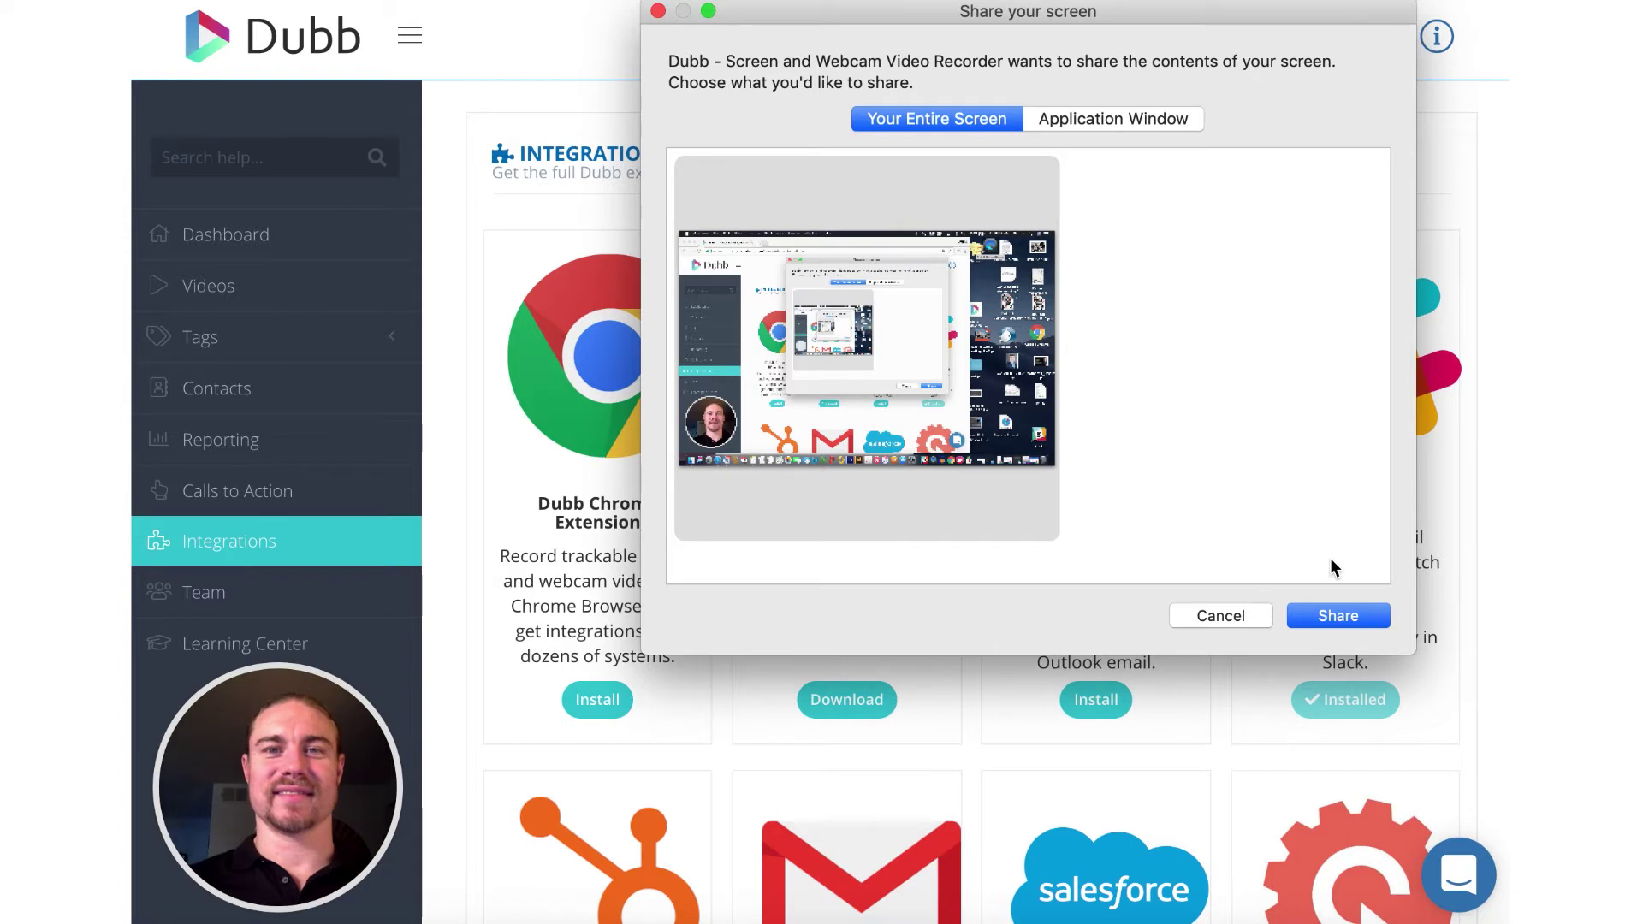
left_click(1343, 620)
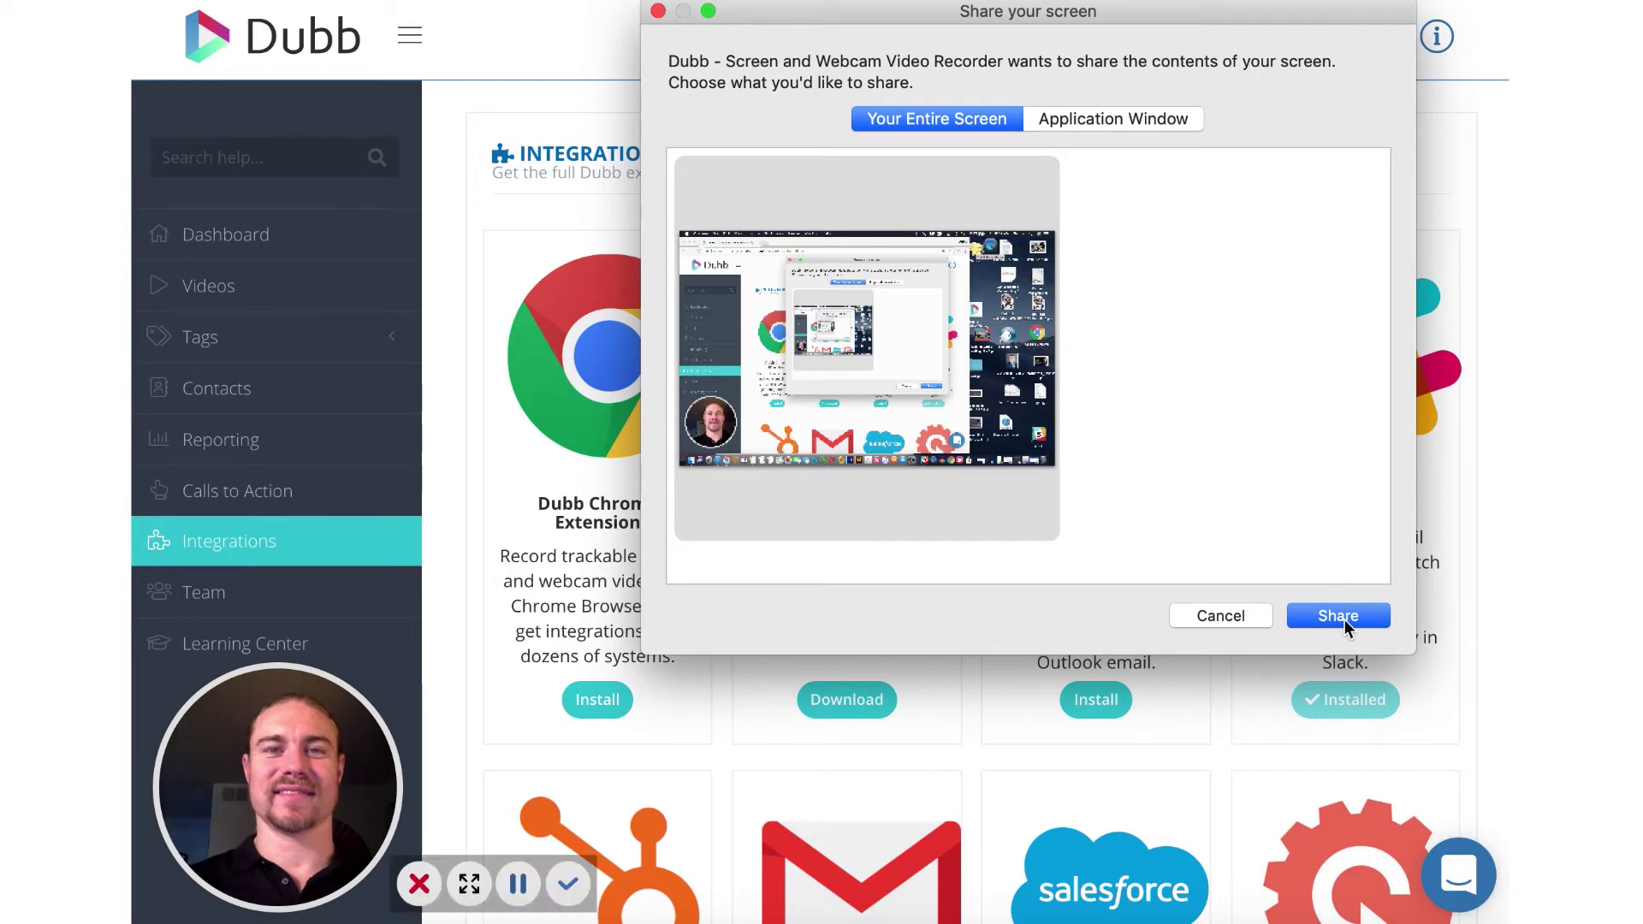
left_click(1344, 620)
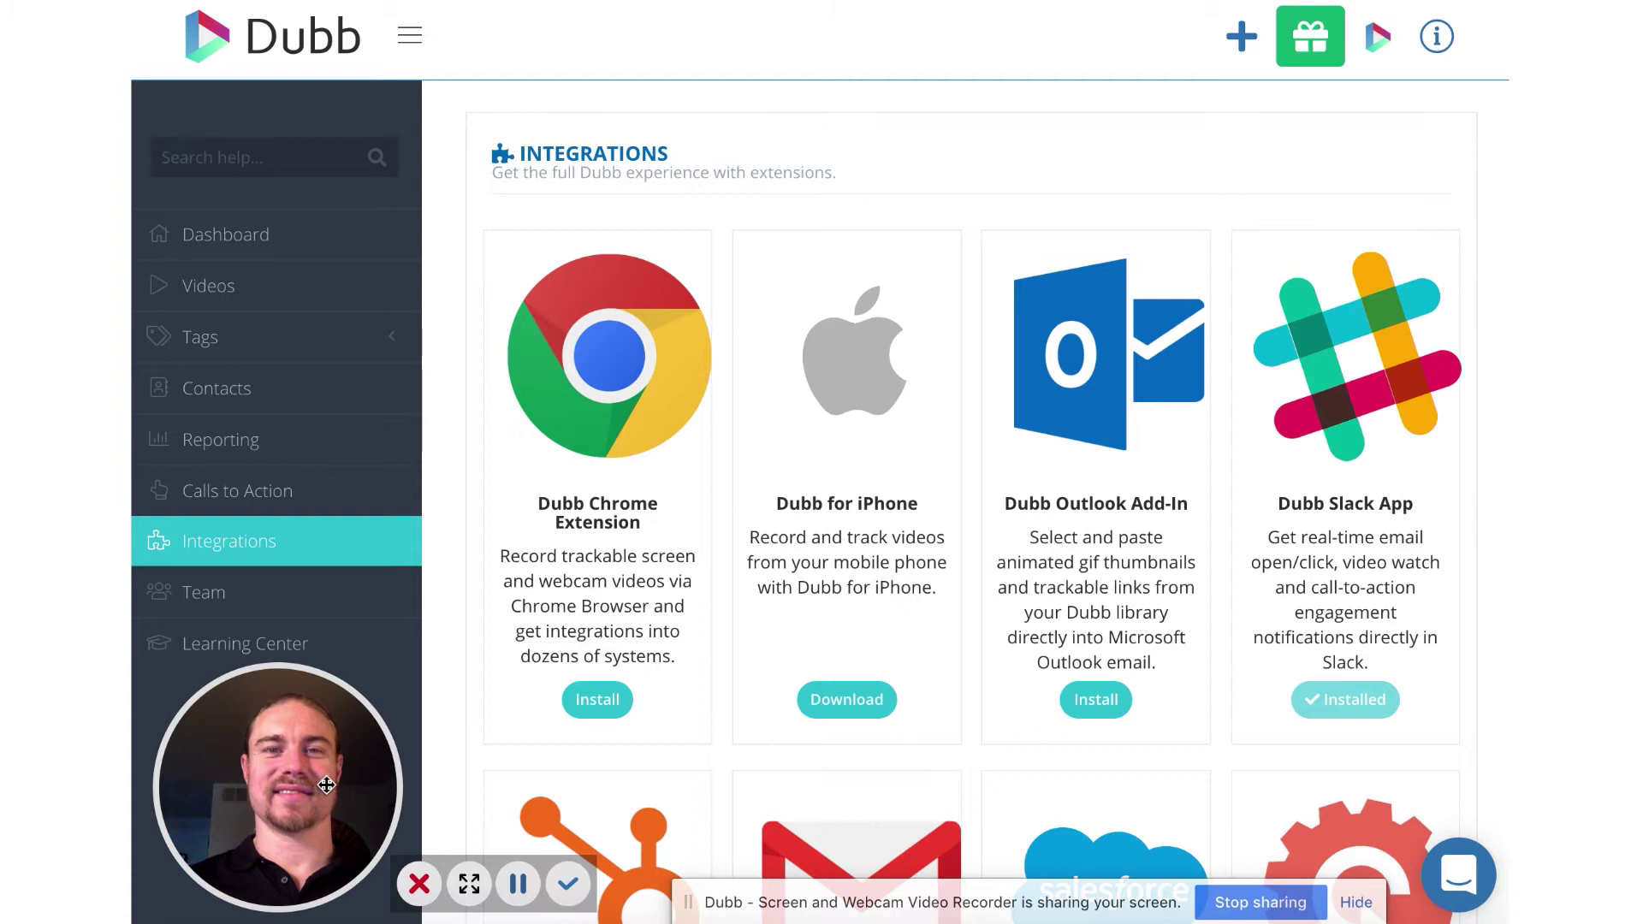
mouse_move(335, 784)
left_mouse_down()
mouse_move(330, 360)
mouse_move(314, 788)
left_mouse_up()
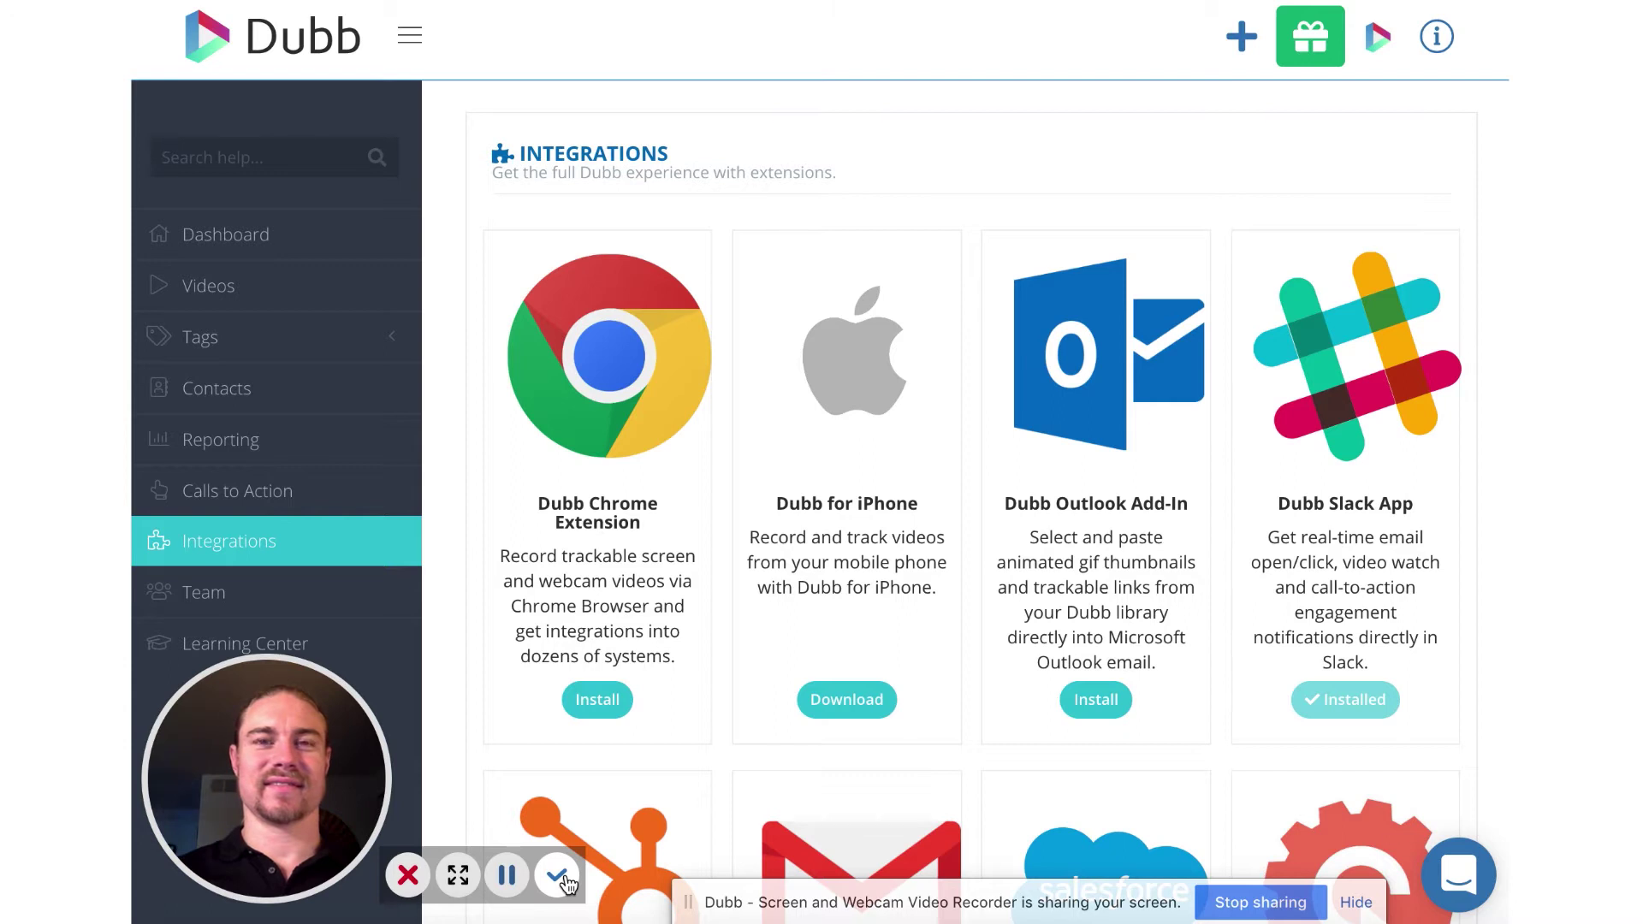
left_click(413, 883)
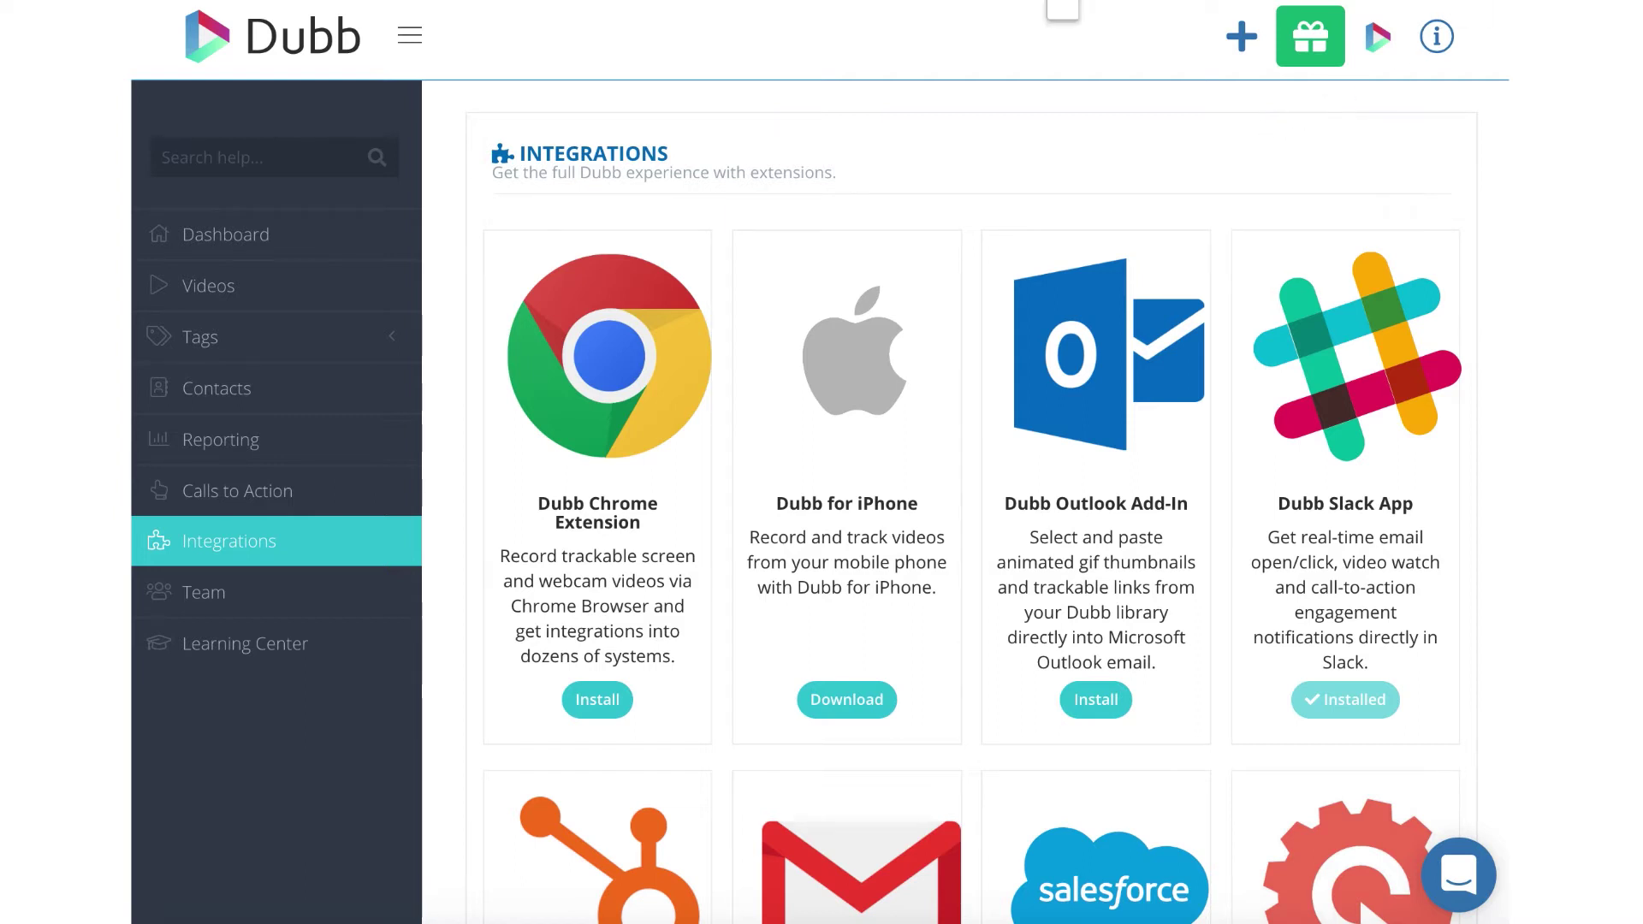
left_click(1446, 135)
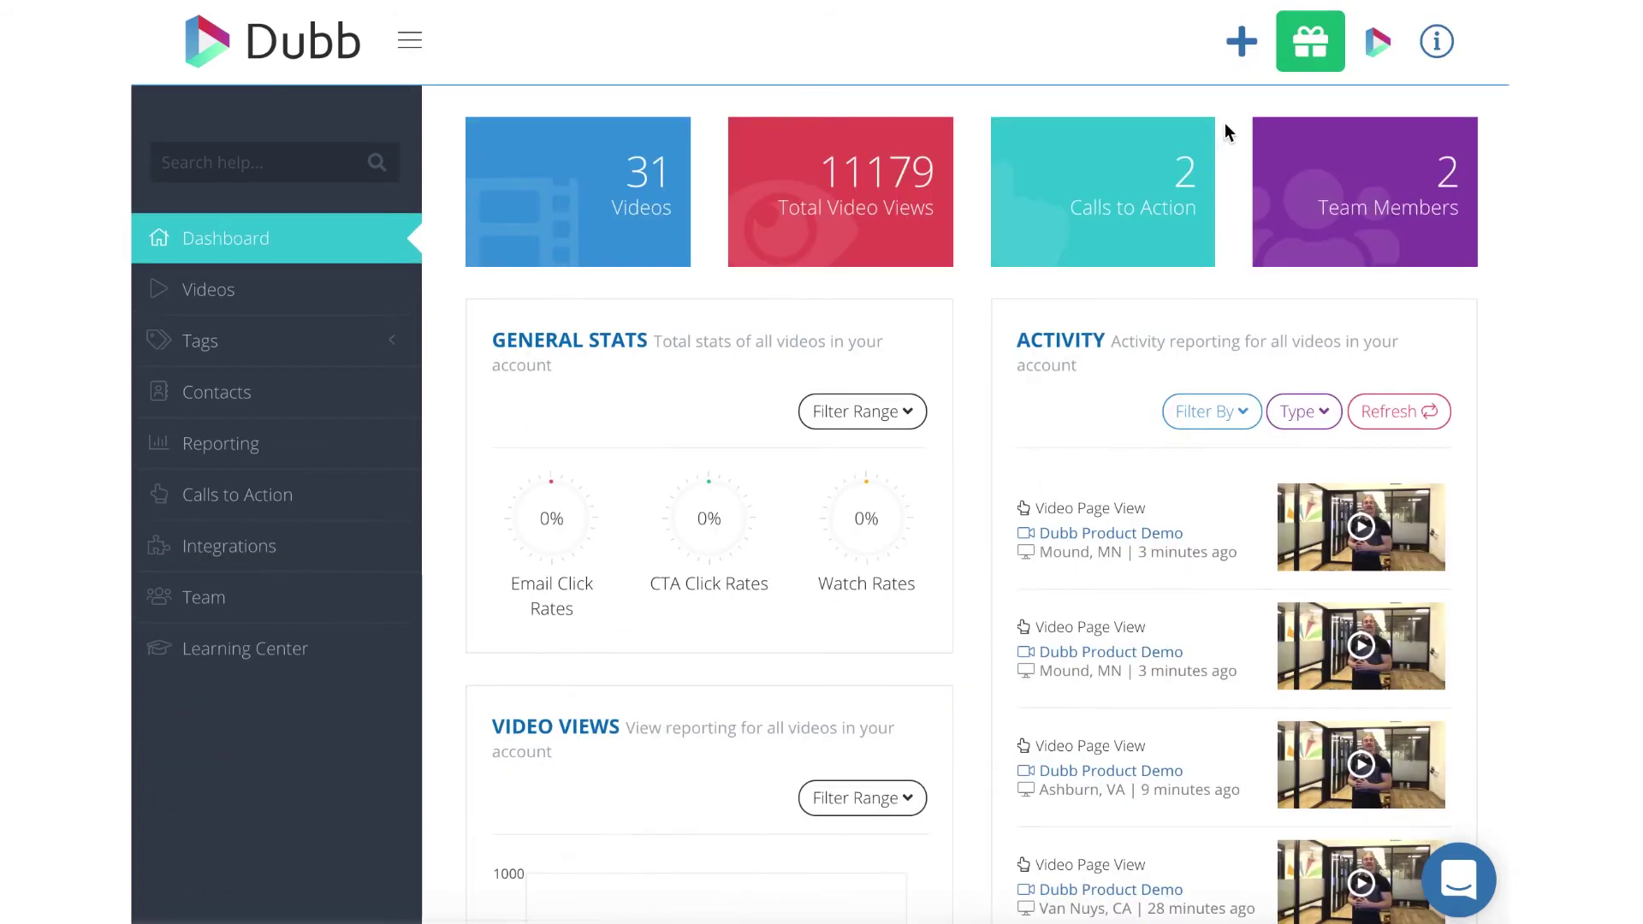
- Create a new video from the webcam, discarding the first take and uploading the second one
left_click(1241, 43)
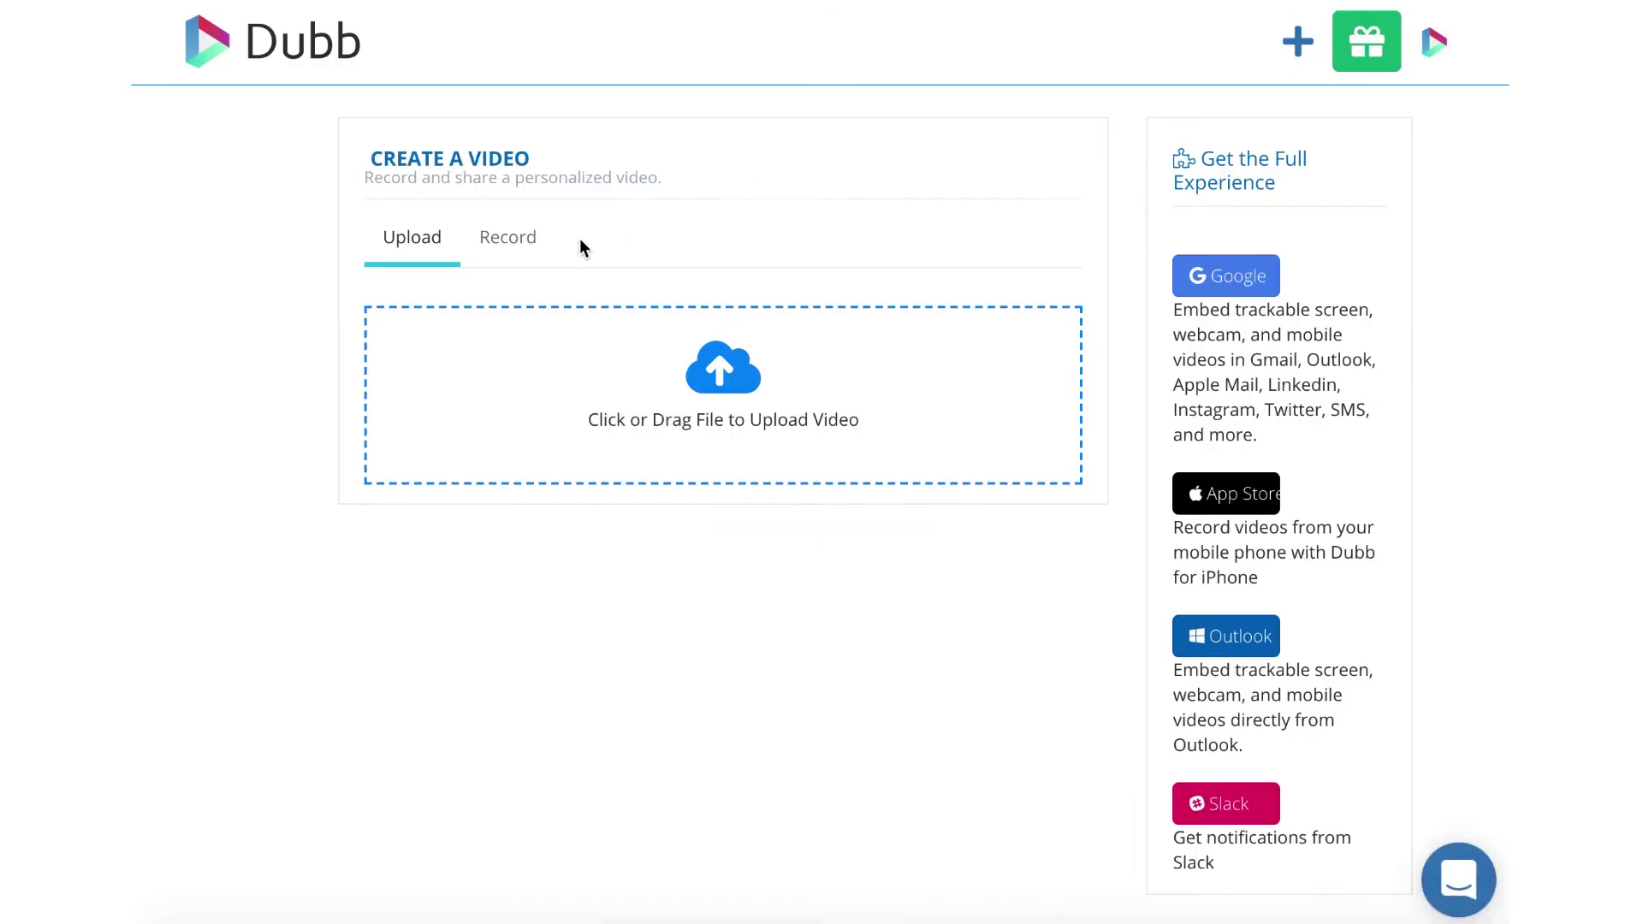
left_click(513, 240)
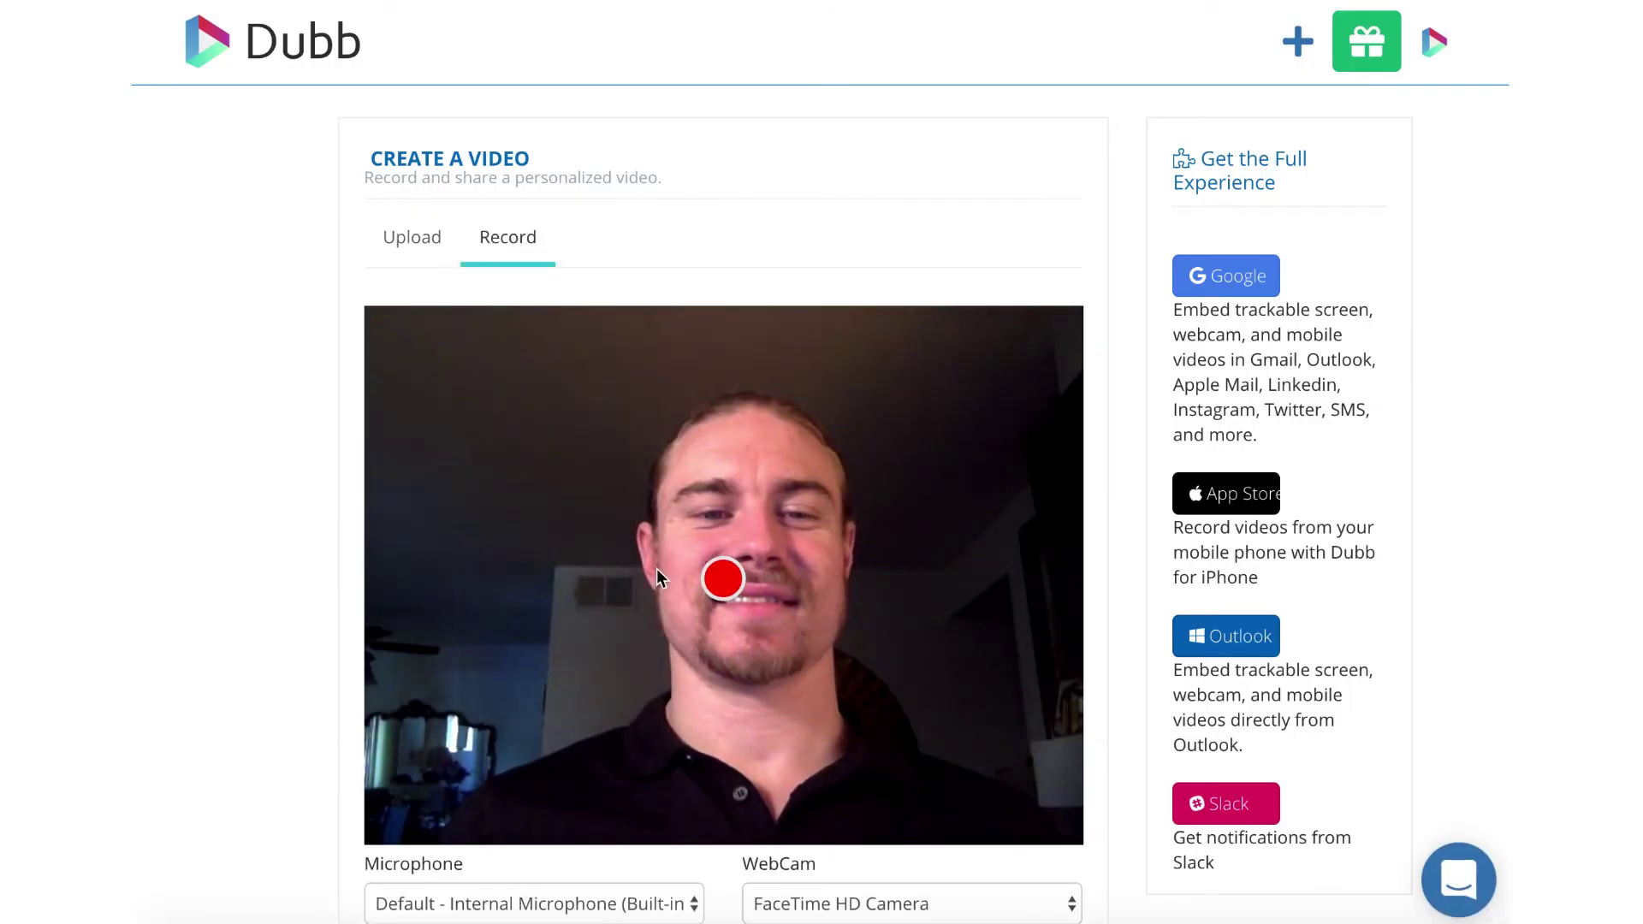
left_click(719, 587)
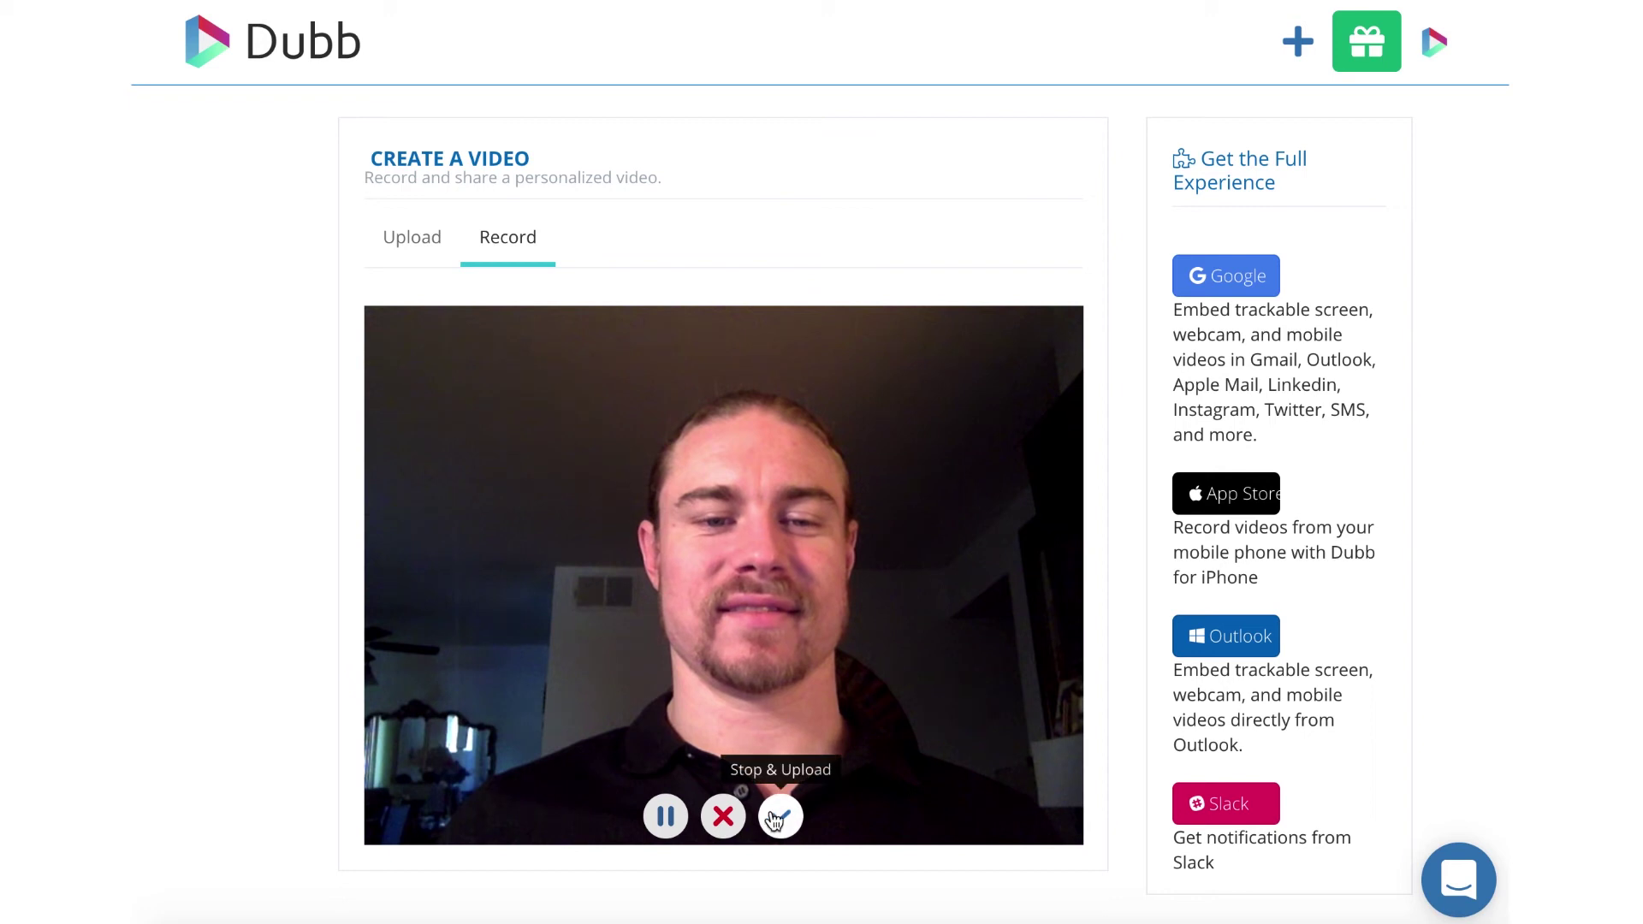
left_click(723, 817)
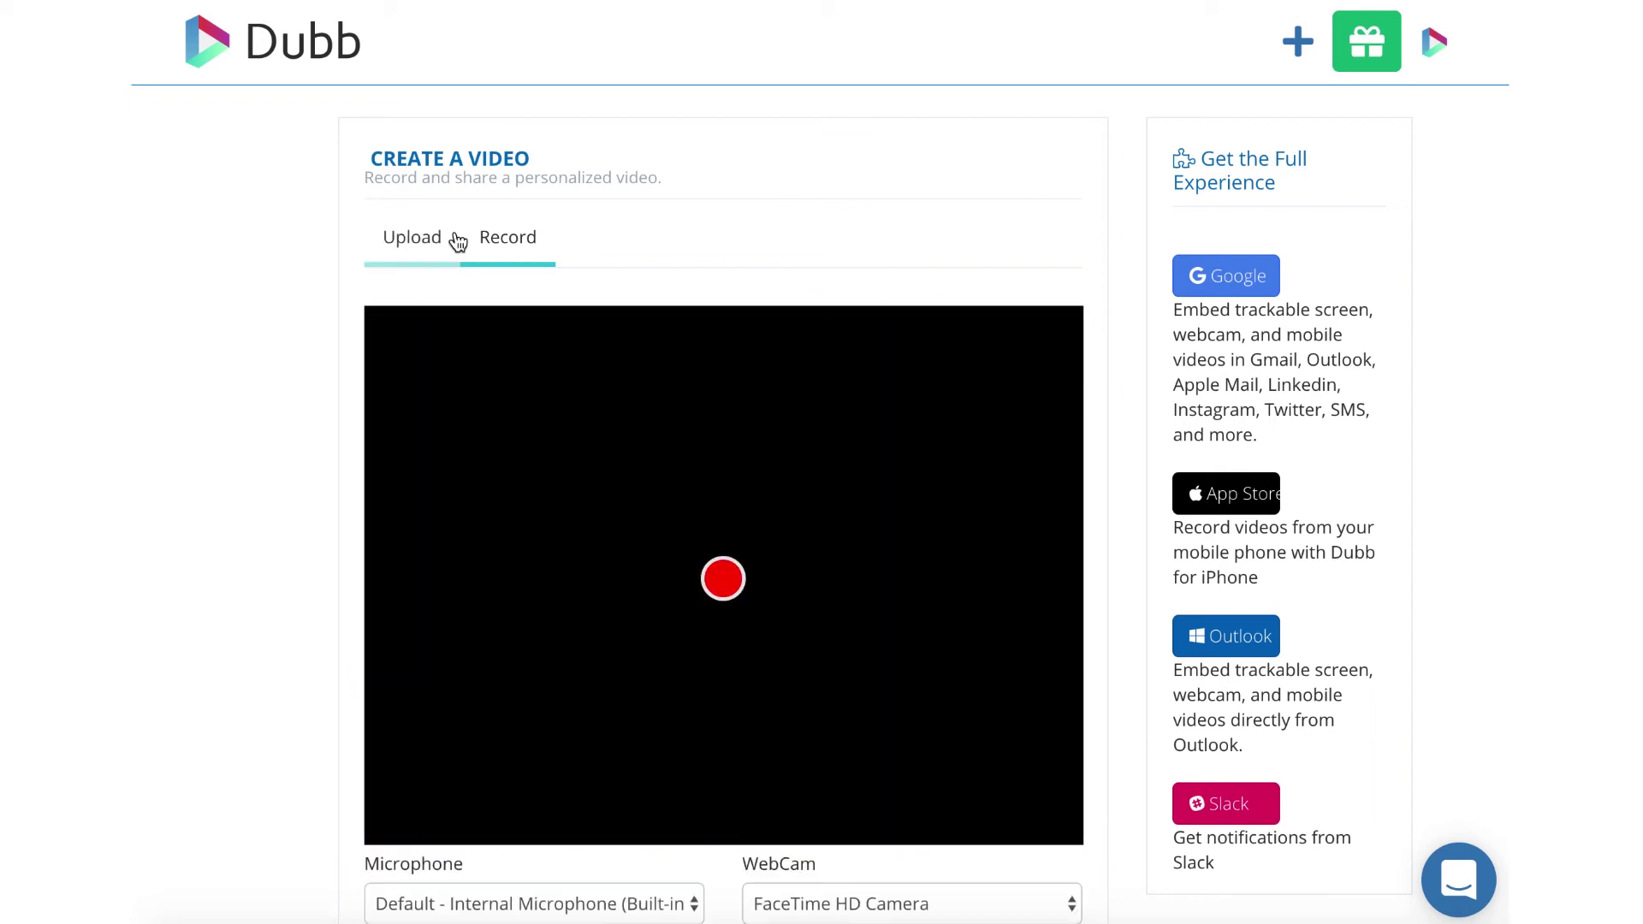
left_click(424, 246)
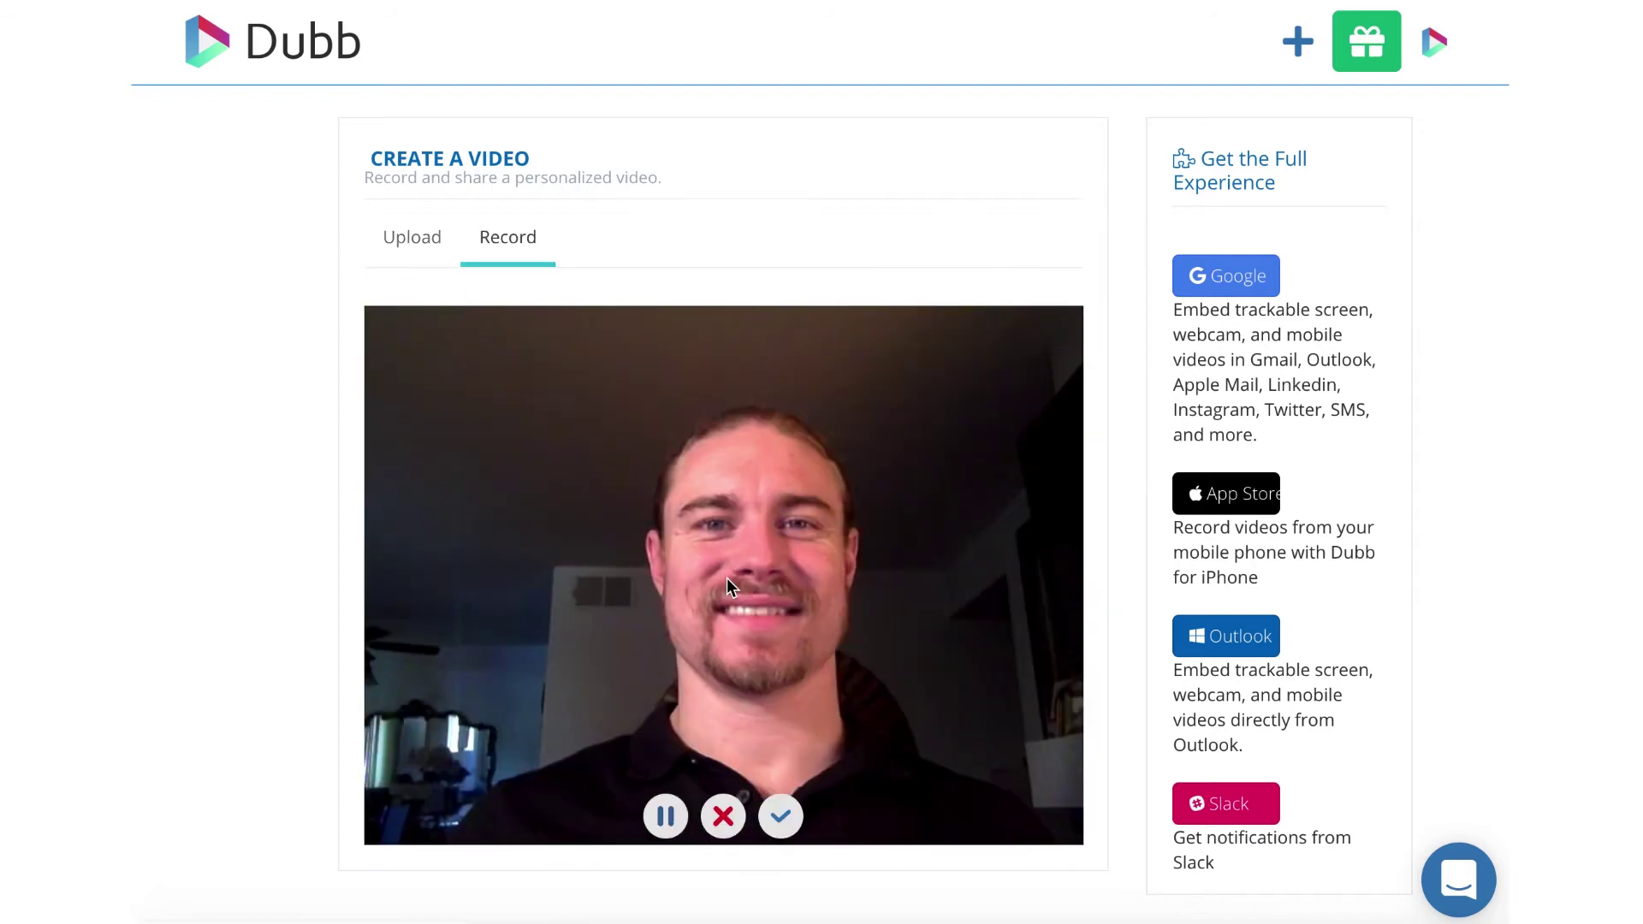
left_click(782, 818)
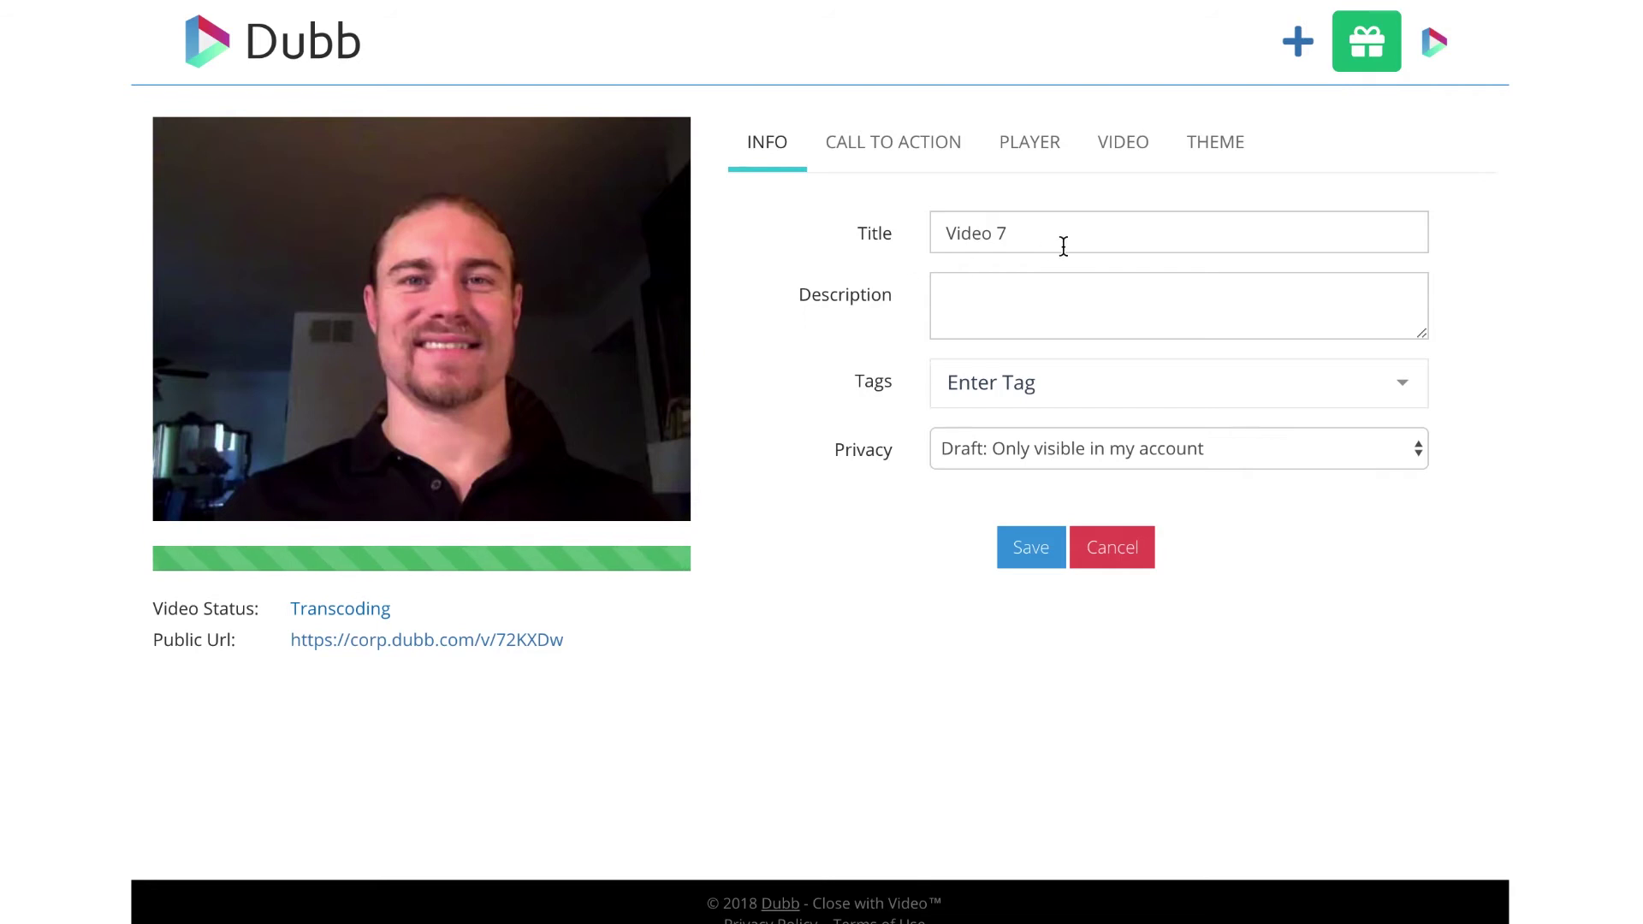
- Clear the new video's title, leaving the description and tags empty
left_click_drag(1064, 245, 939, 242)
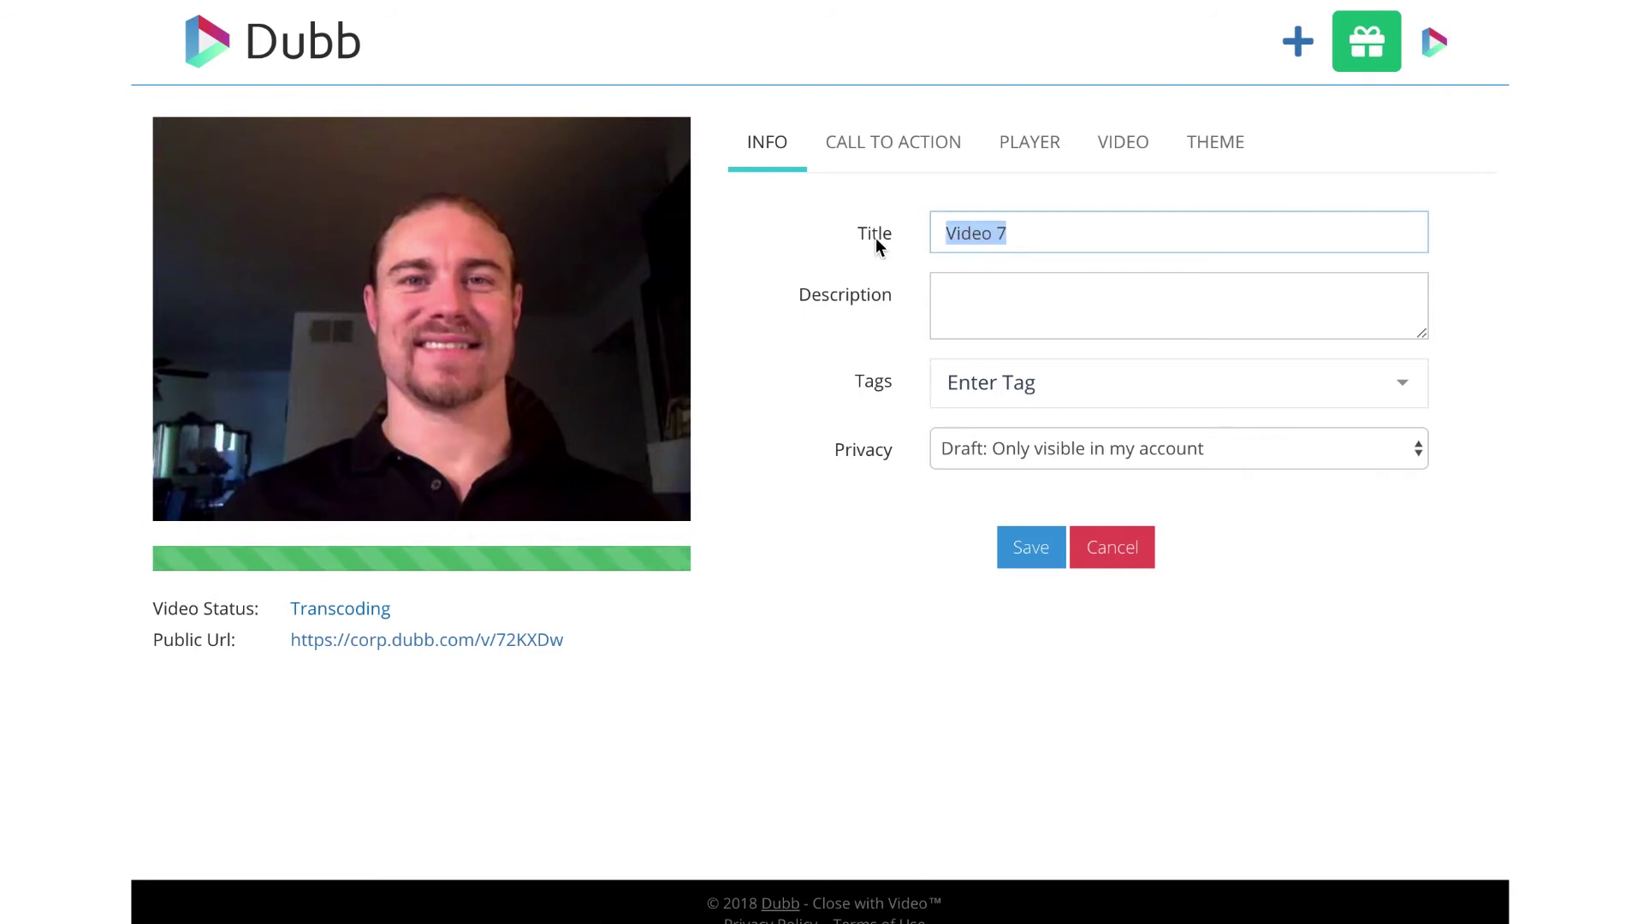
key("BackSpace")
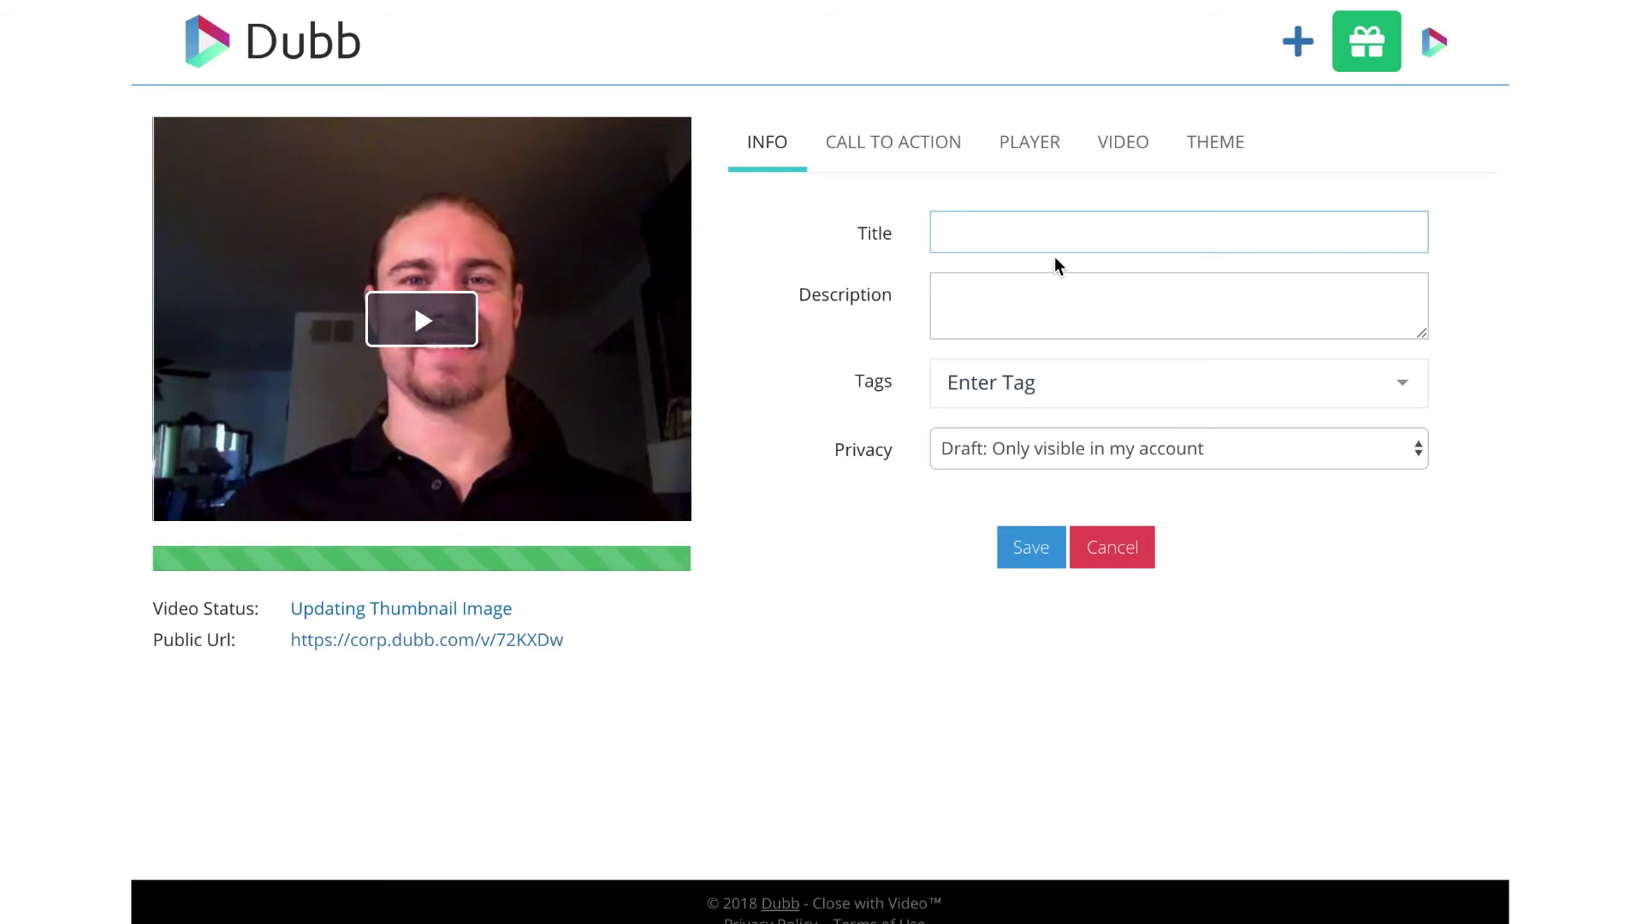
left_click(1021, 287)
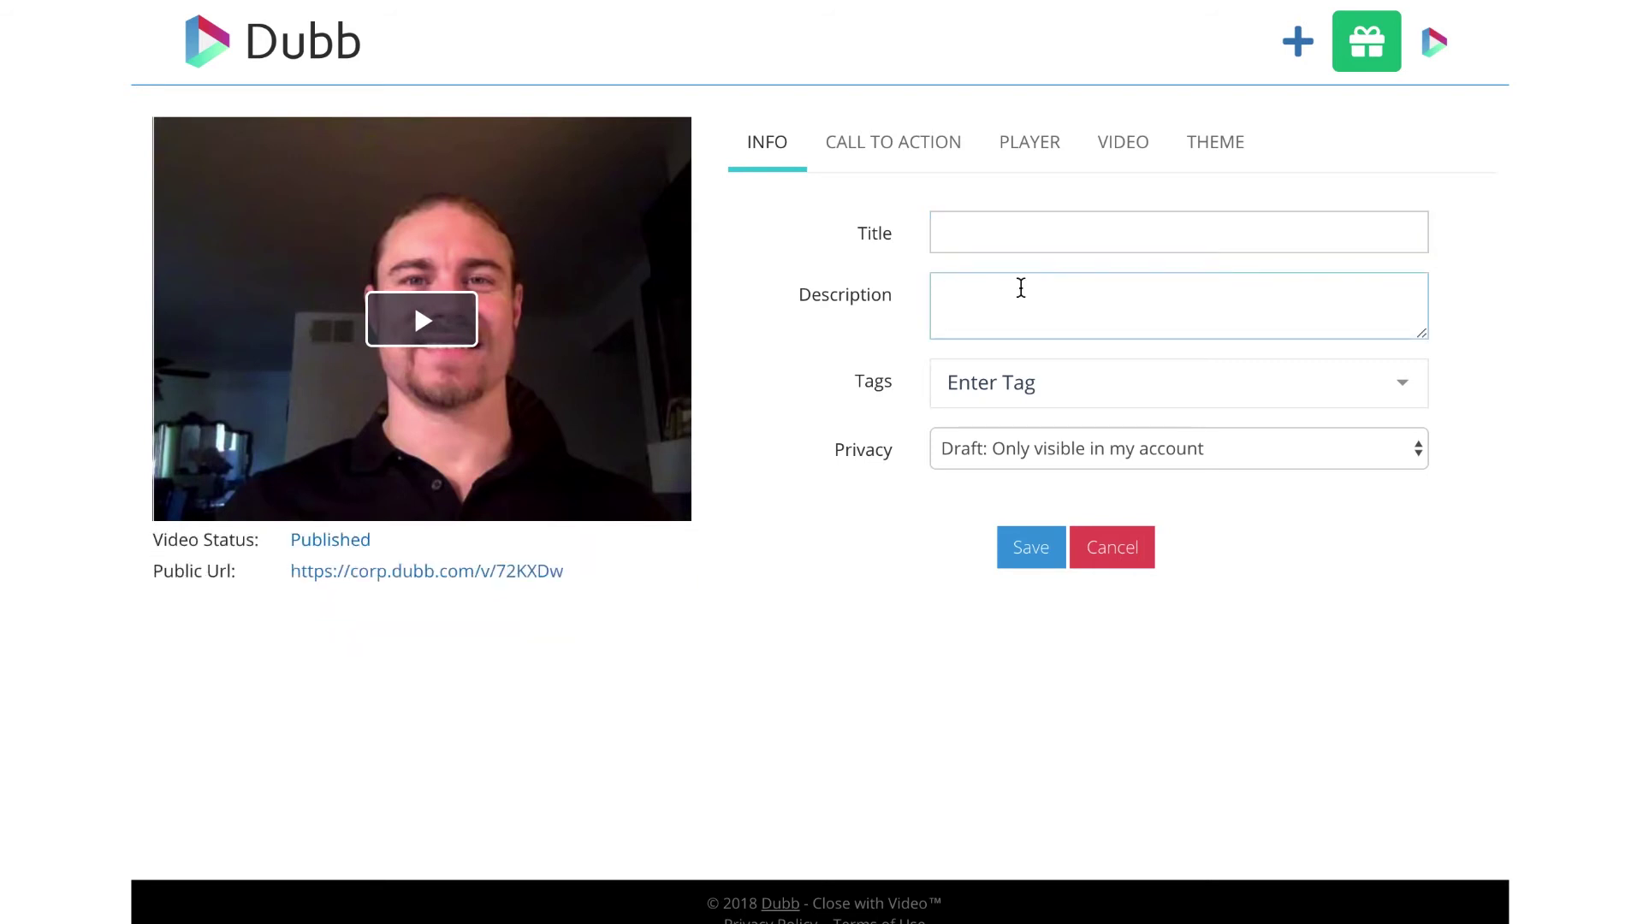
left_click(1064, 365)
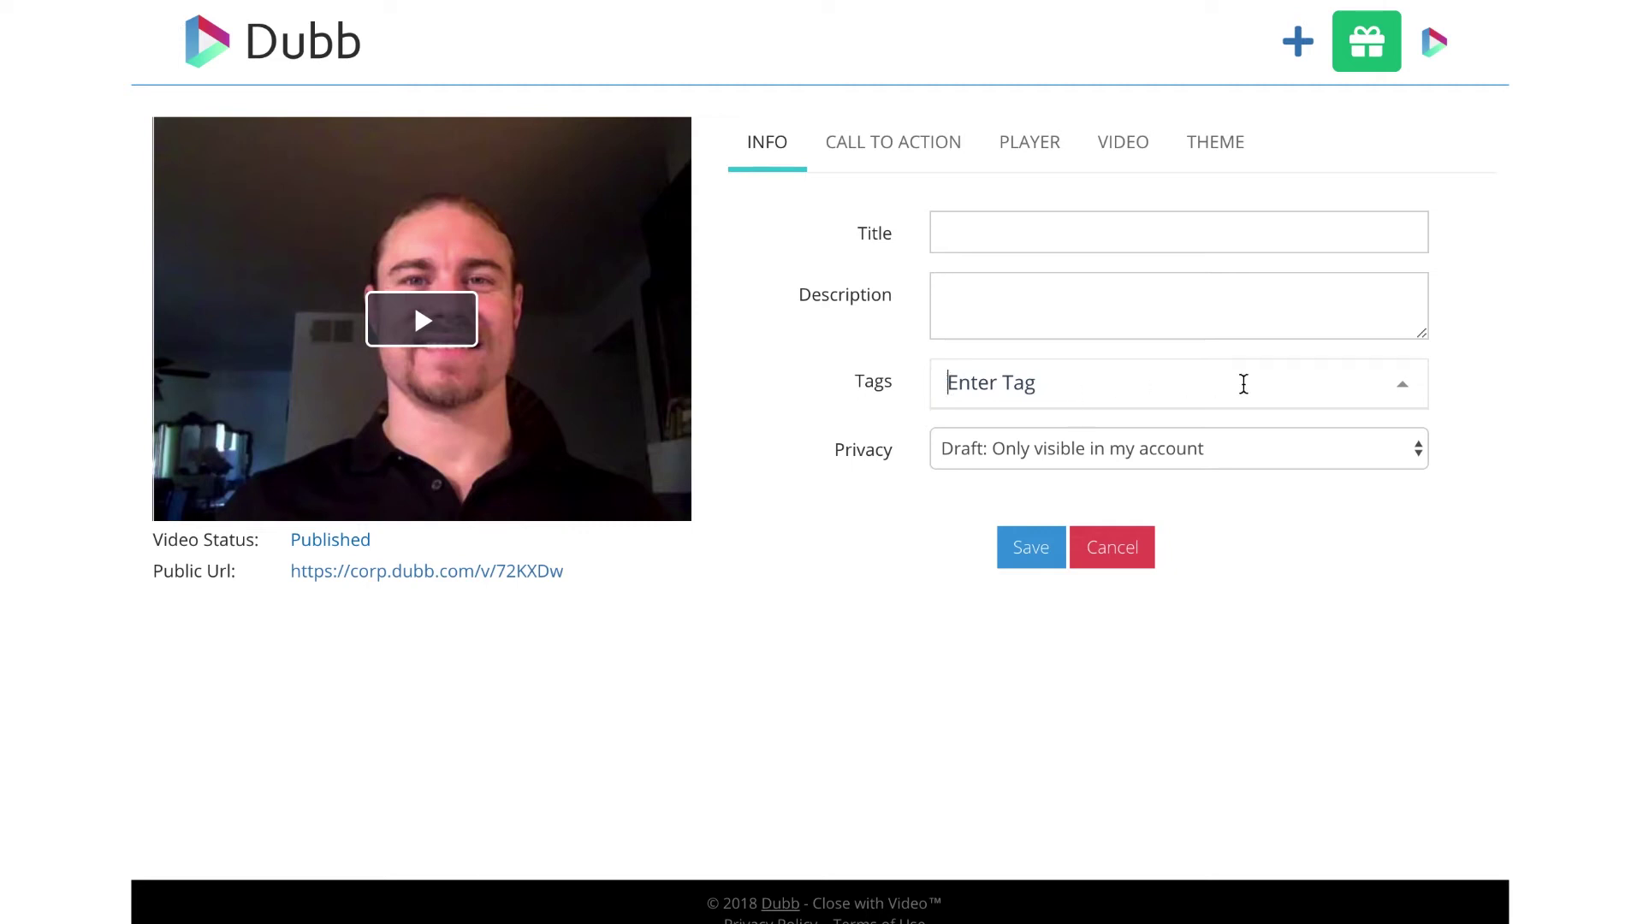
- Try the Feature privacy option, and set the video's privacy to Private: Only visible with the URL
left_click(1240, 450)
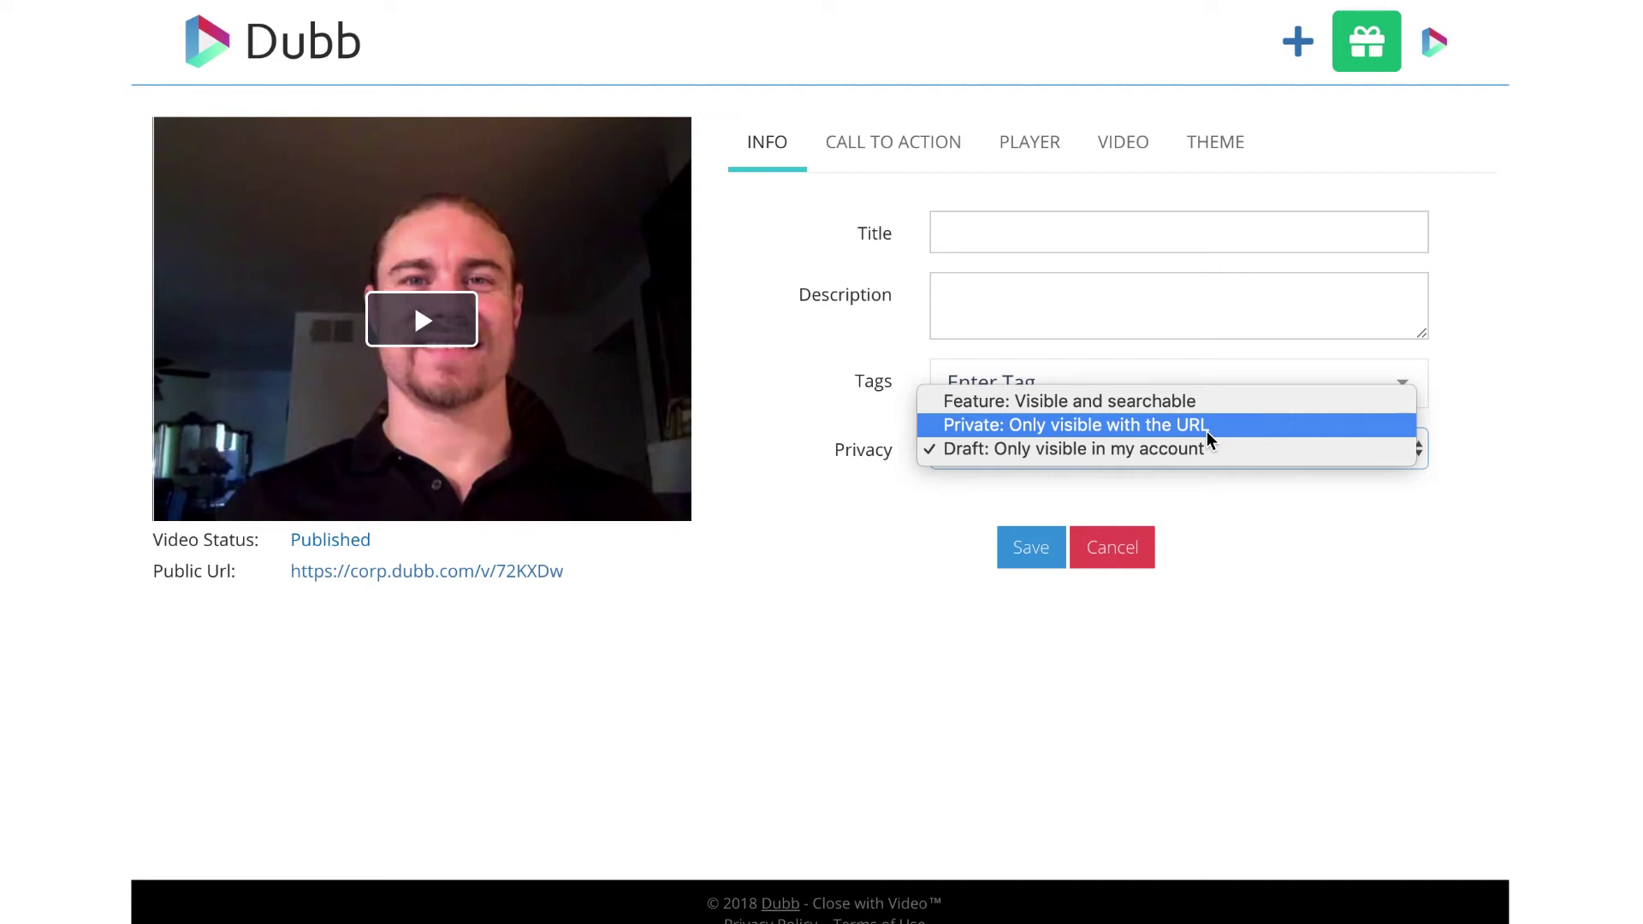
left_click(1167, 405)
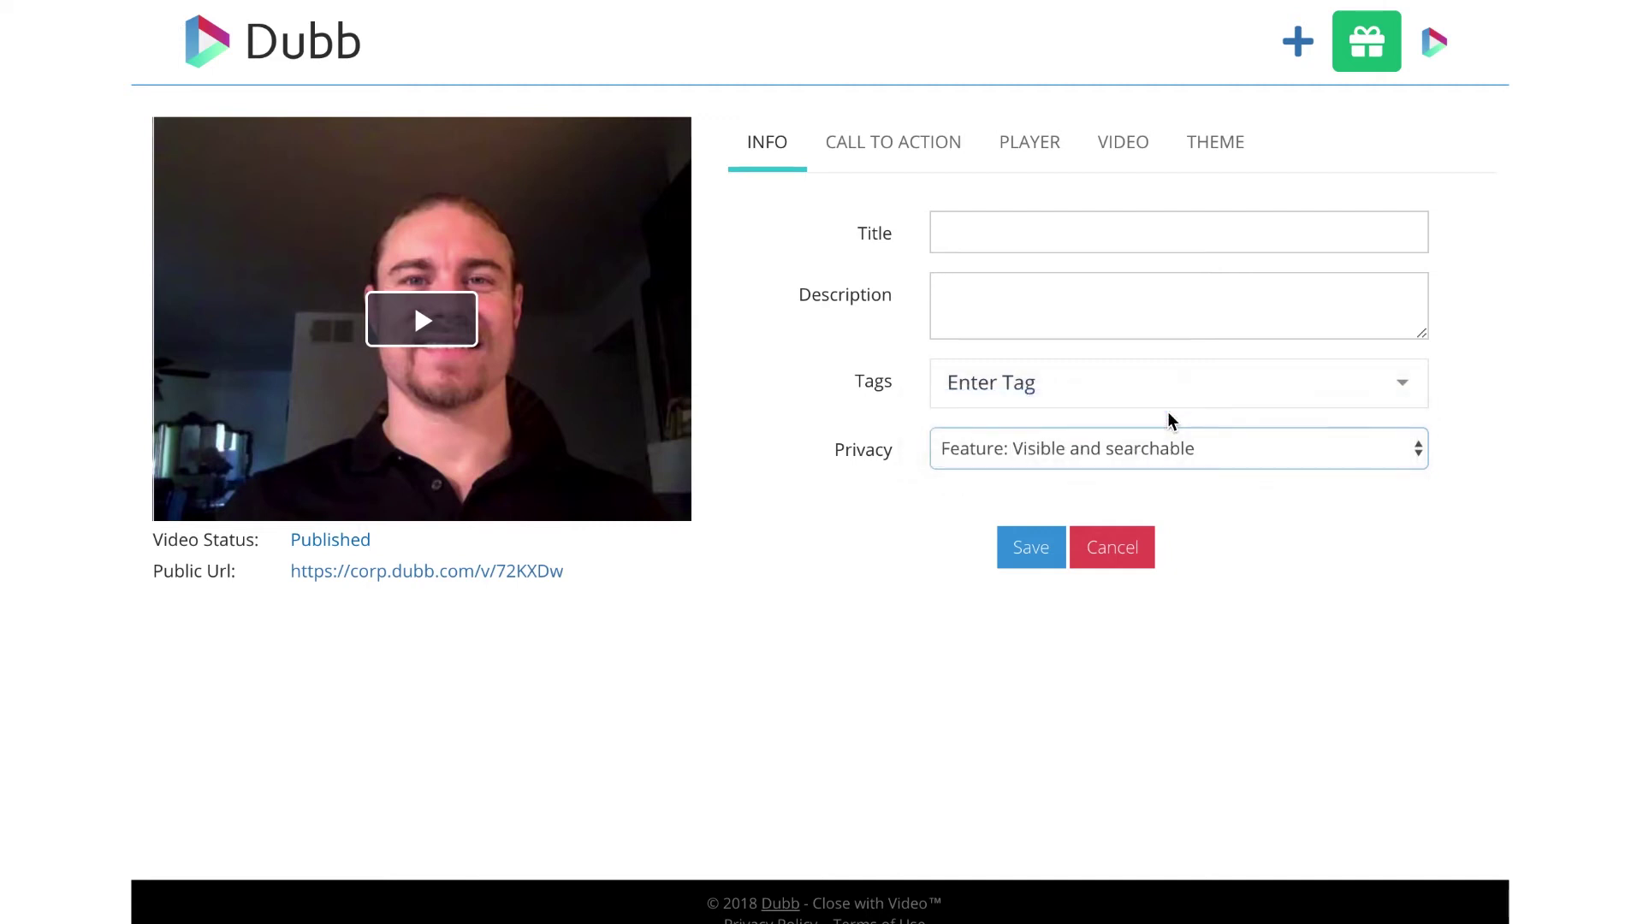
left_click(1244, 450)
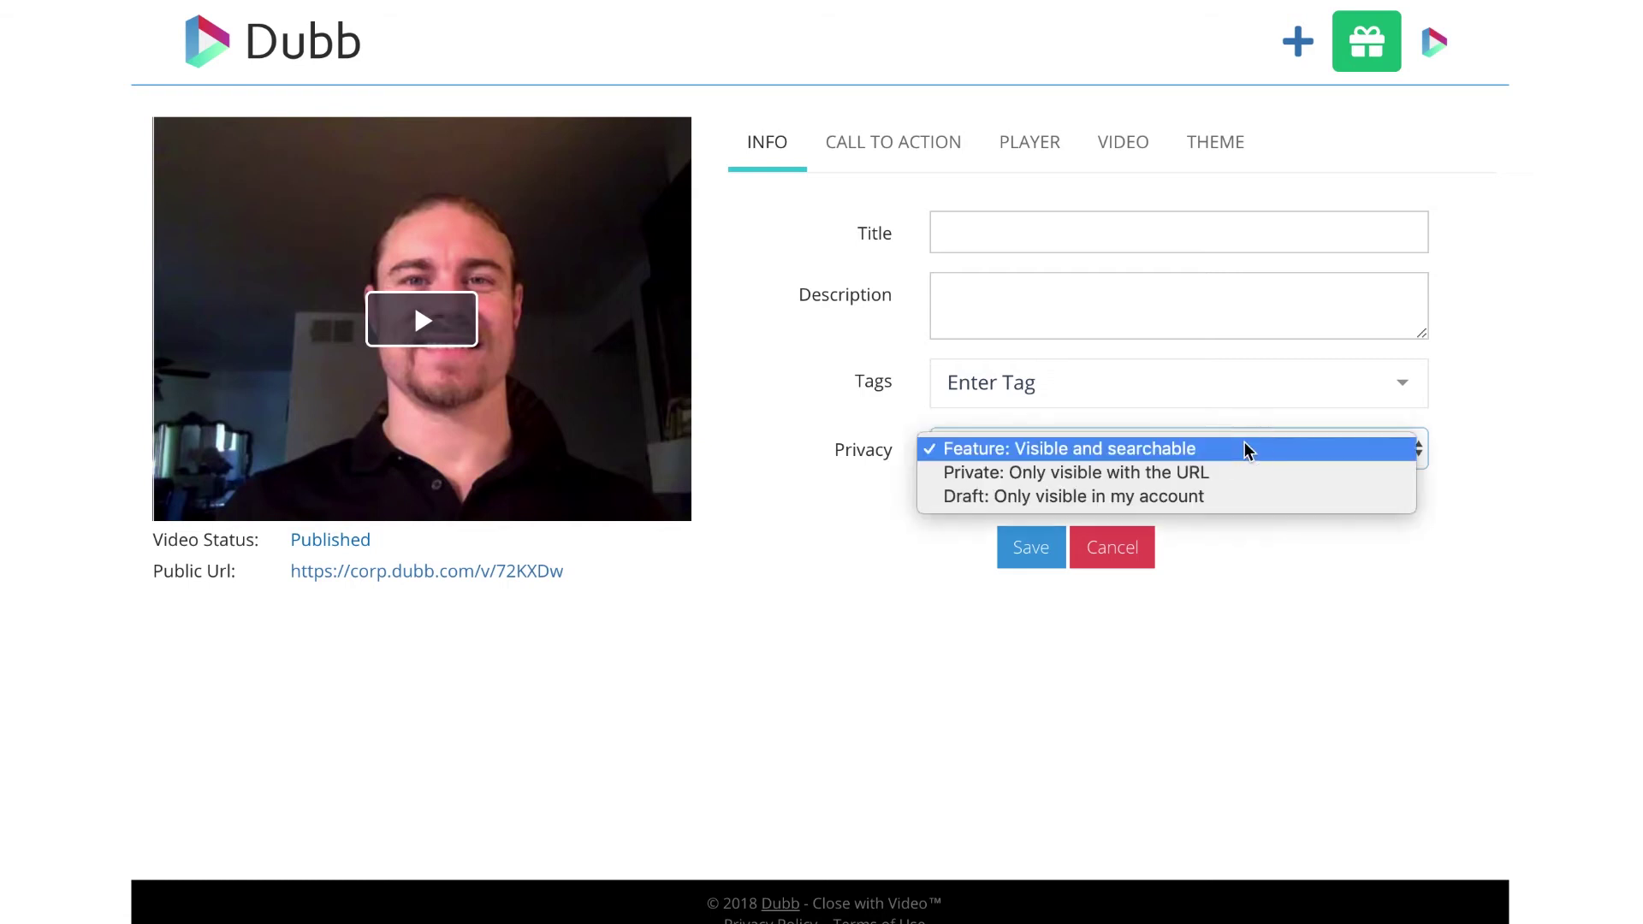
left_click(1200, 468)
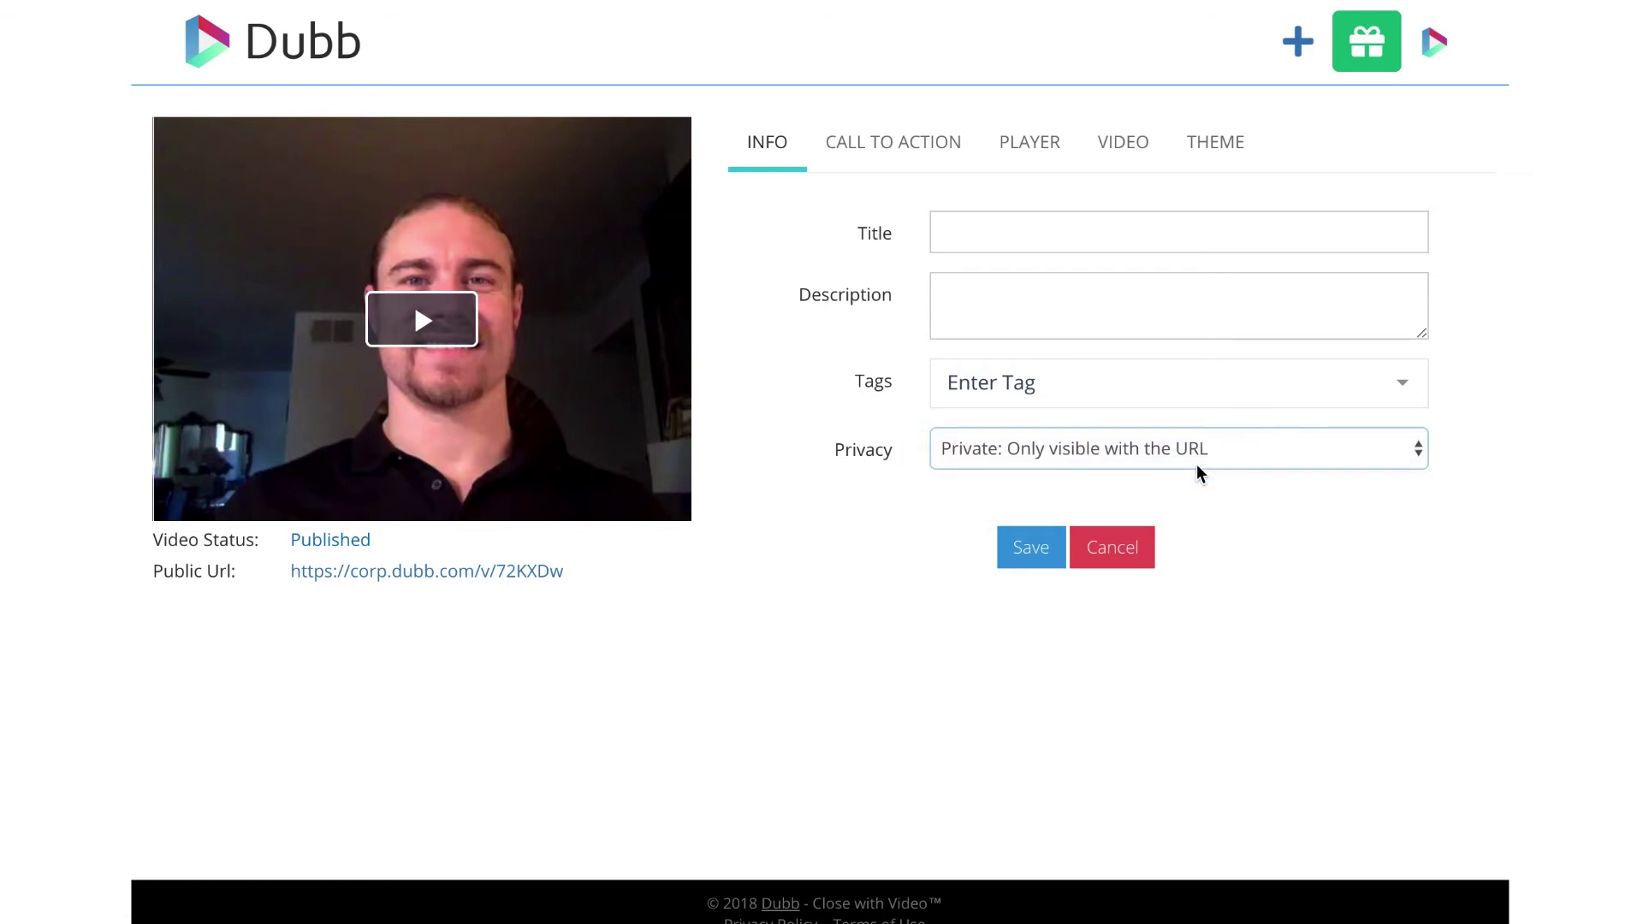
- Start a new call to action option for the video and name it "name"
left_click(911, 145)
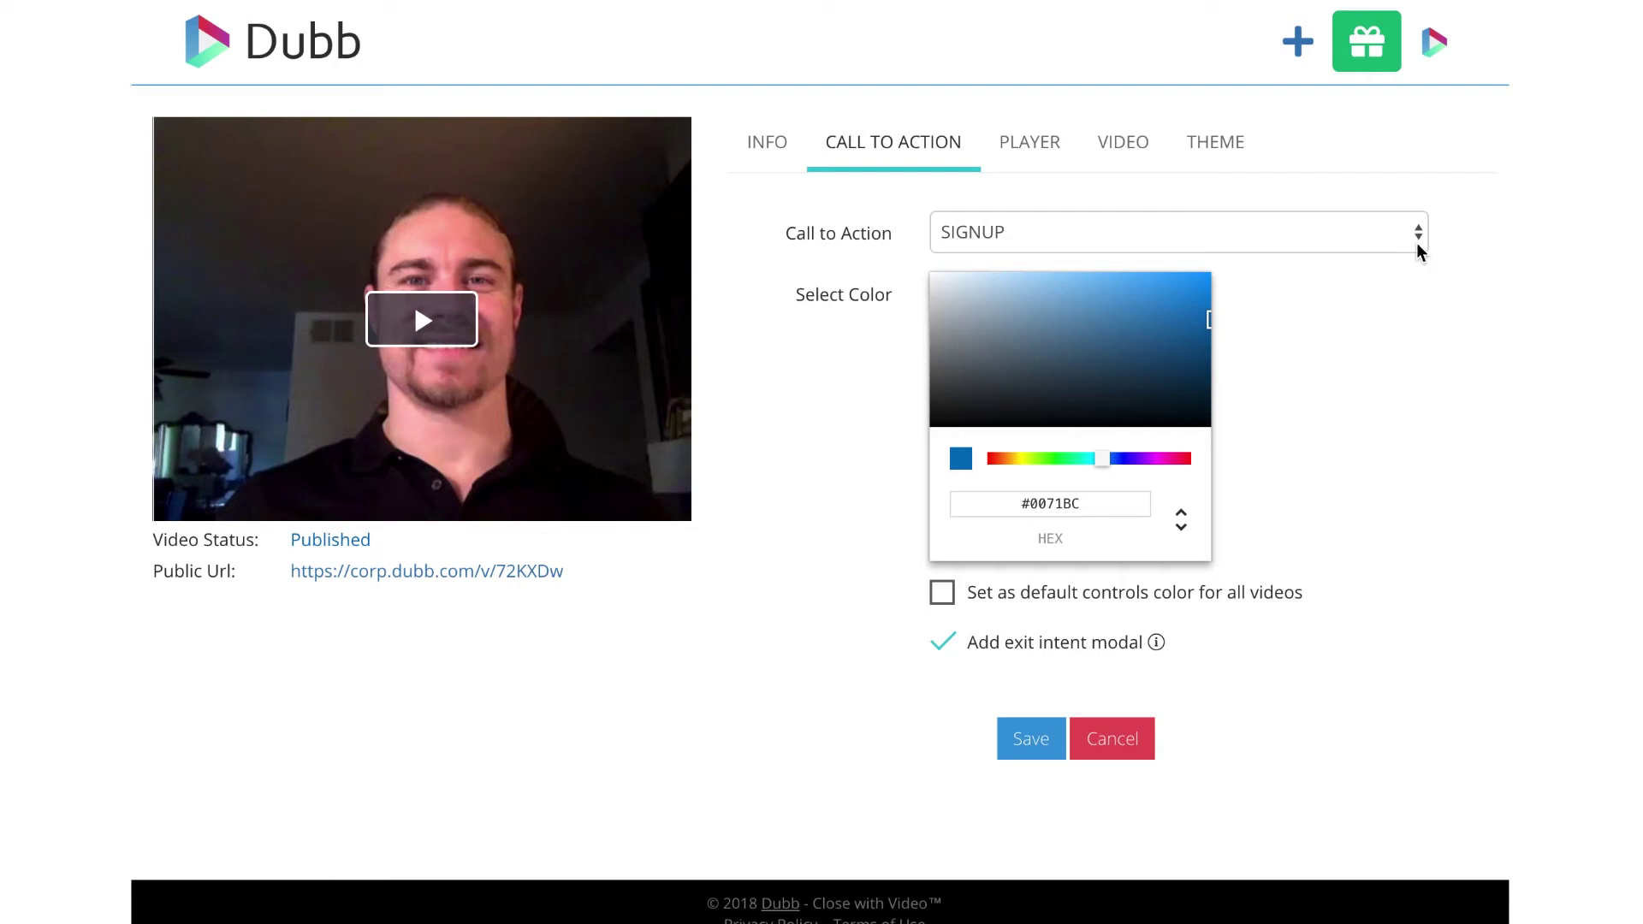
left_click(1417, 245)
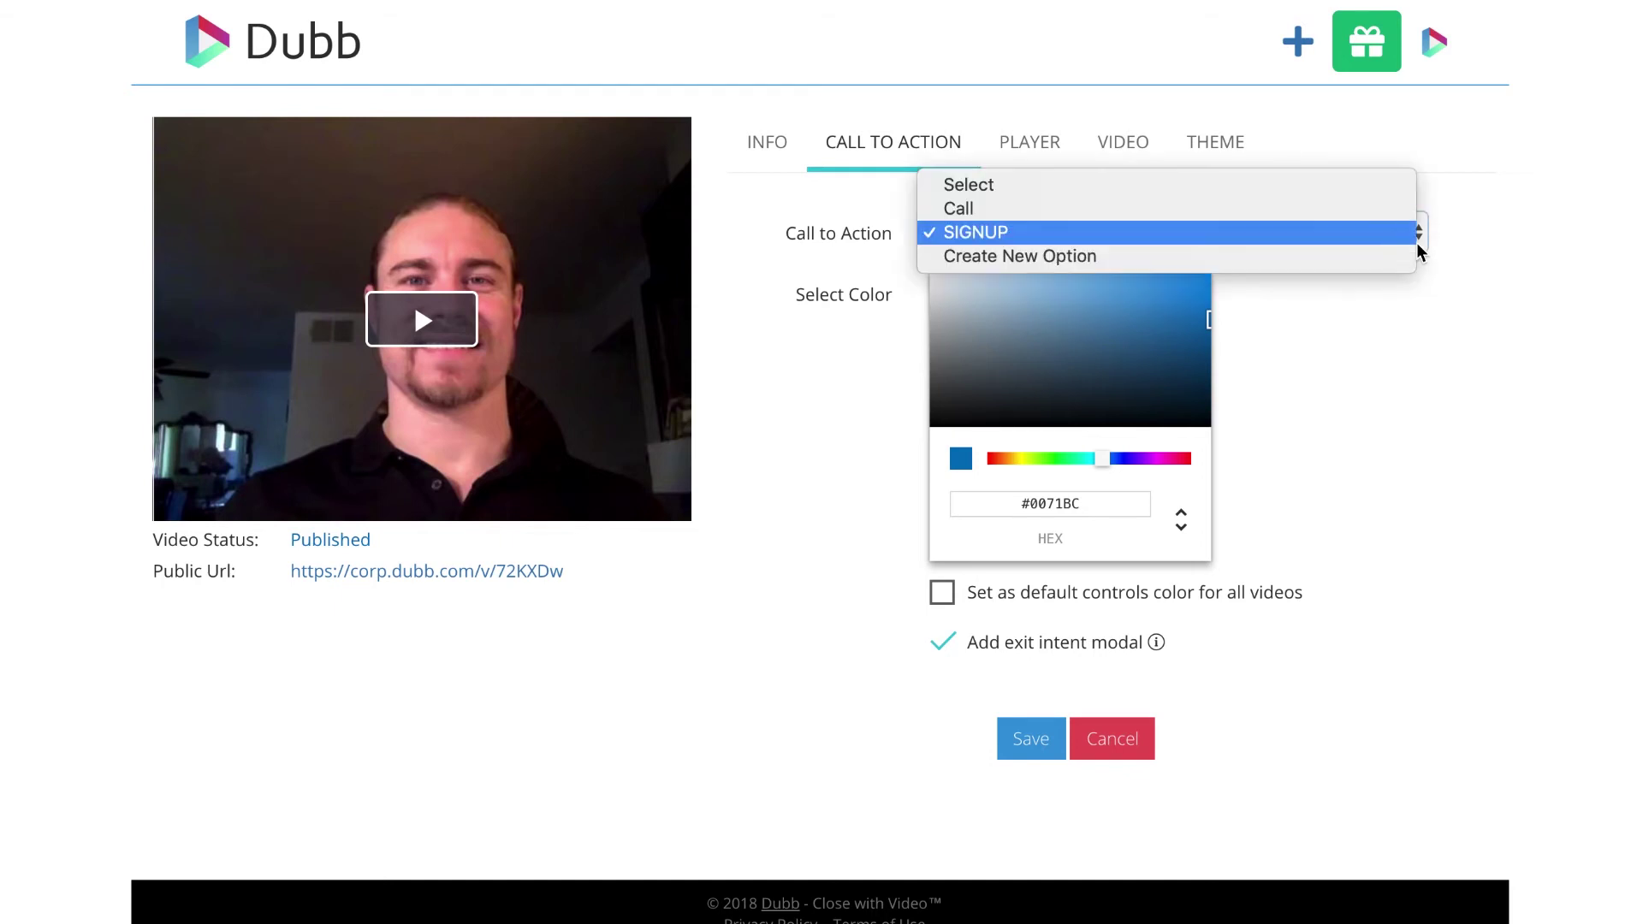
left_click(1106, 256)
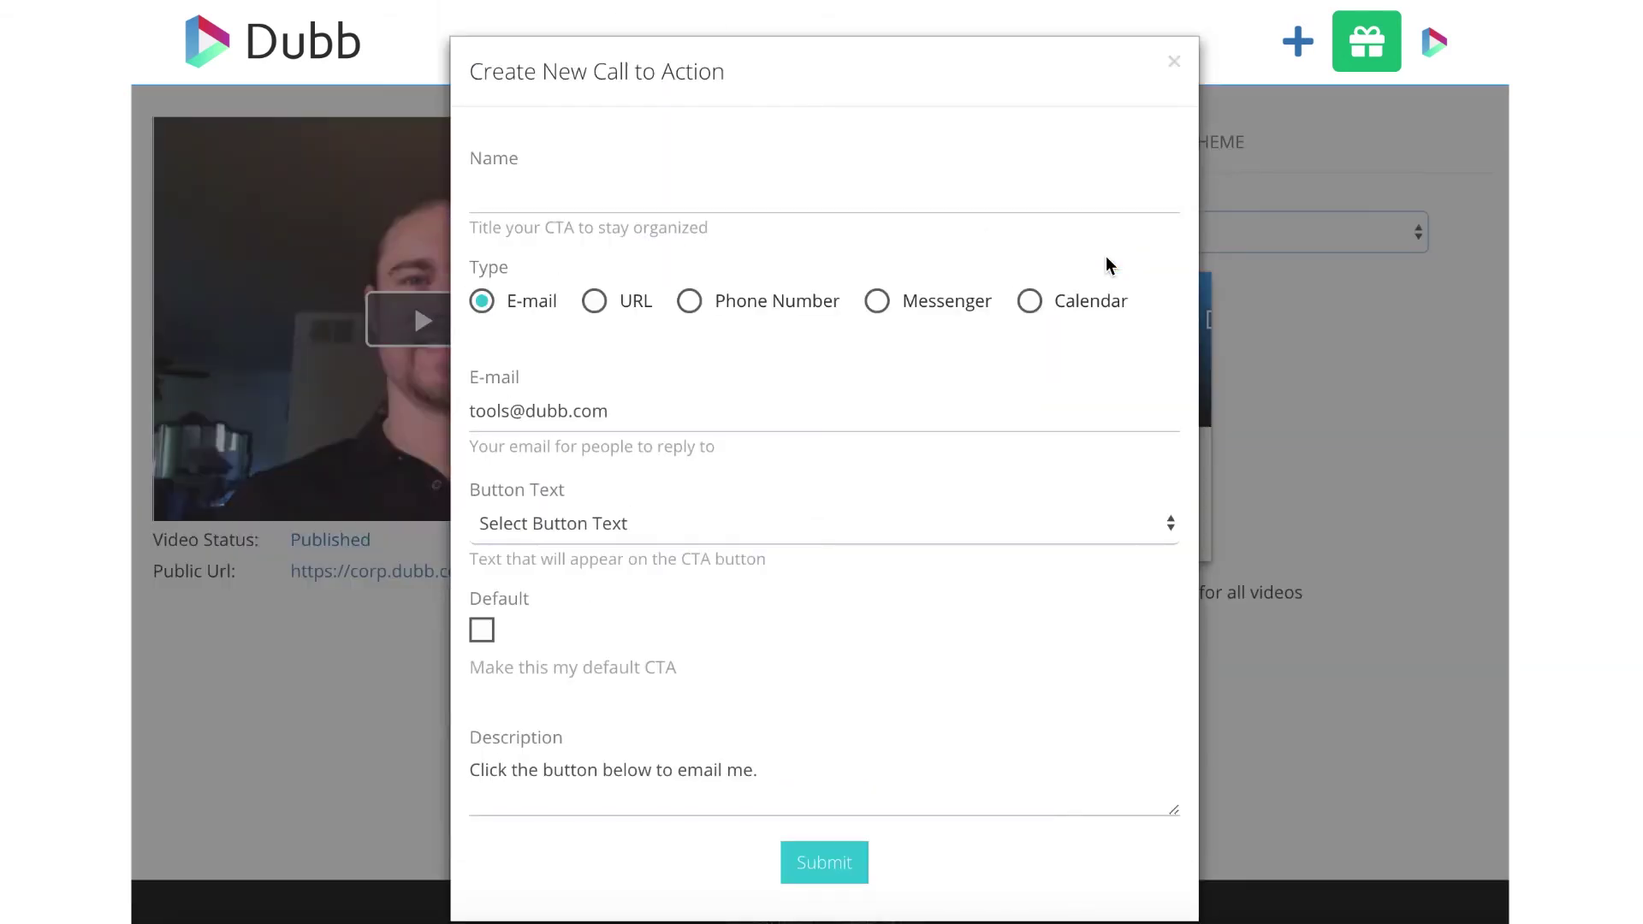
left_click(720, 192)
type("name")
- Try the URL and Messenger types for the new call to action, and set its type to Calendar
left_click(595, 307)
left_click(574, 419)
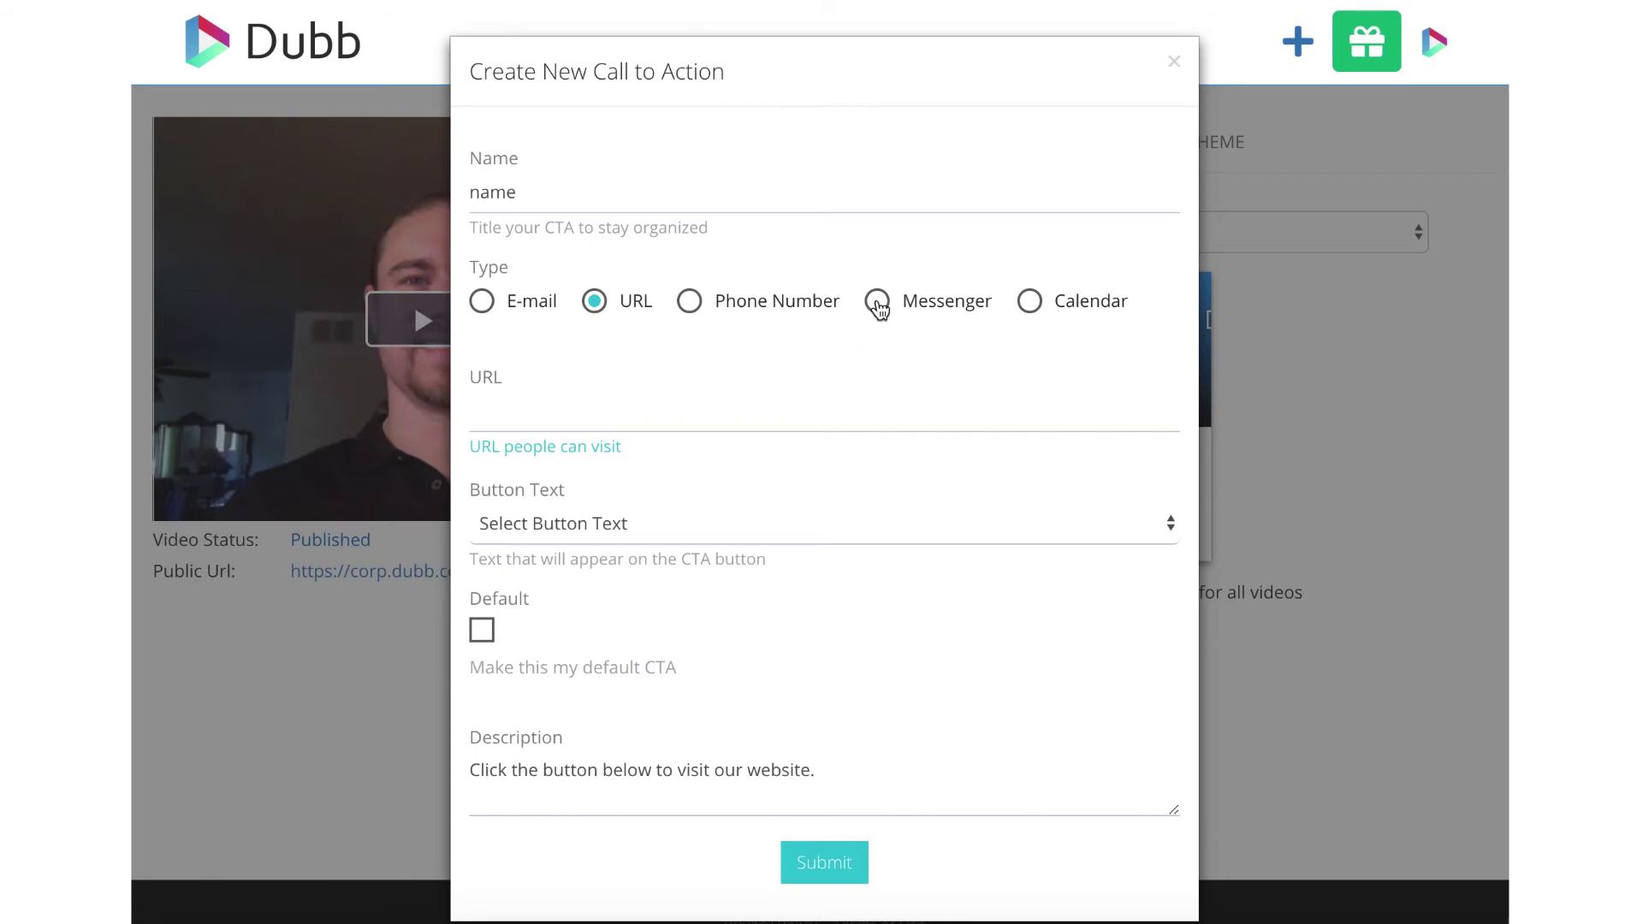
left_click(879, 305)
left_click(578, 407)
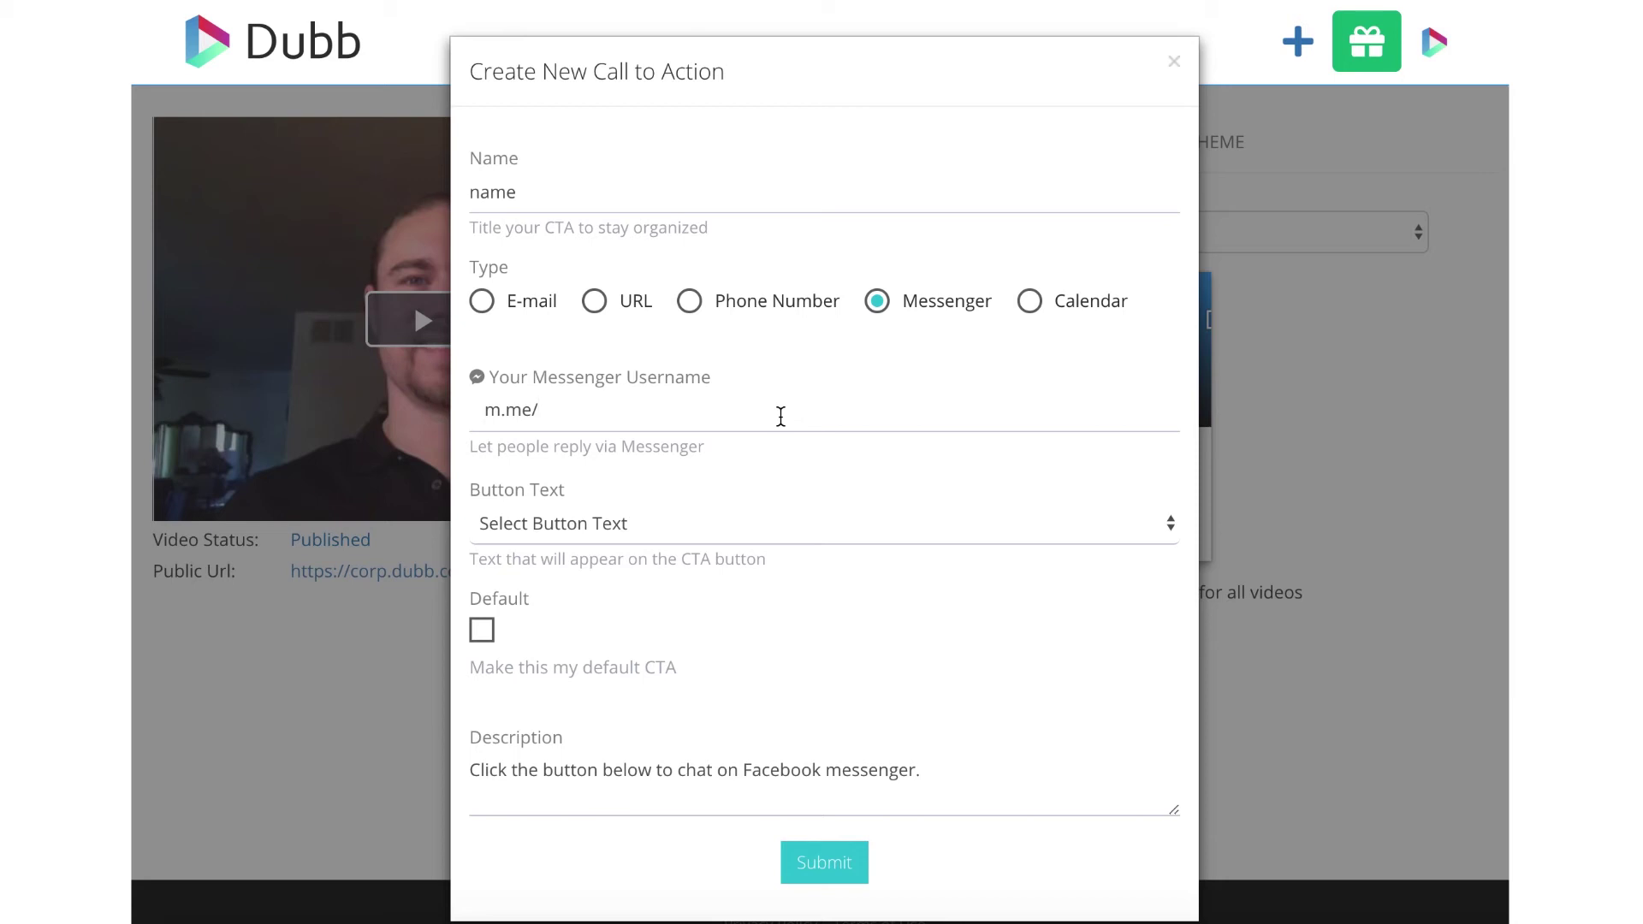
left_click(1029, 301)
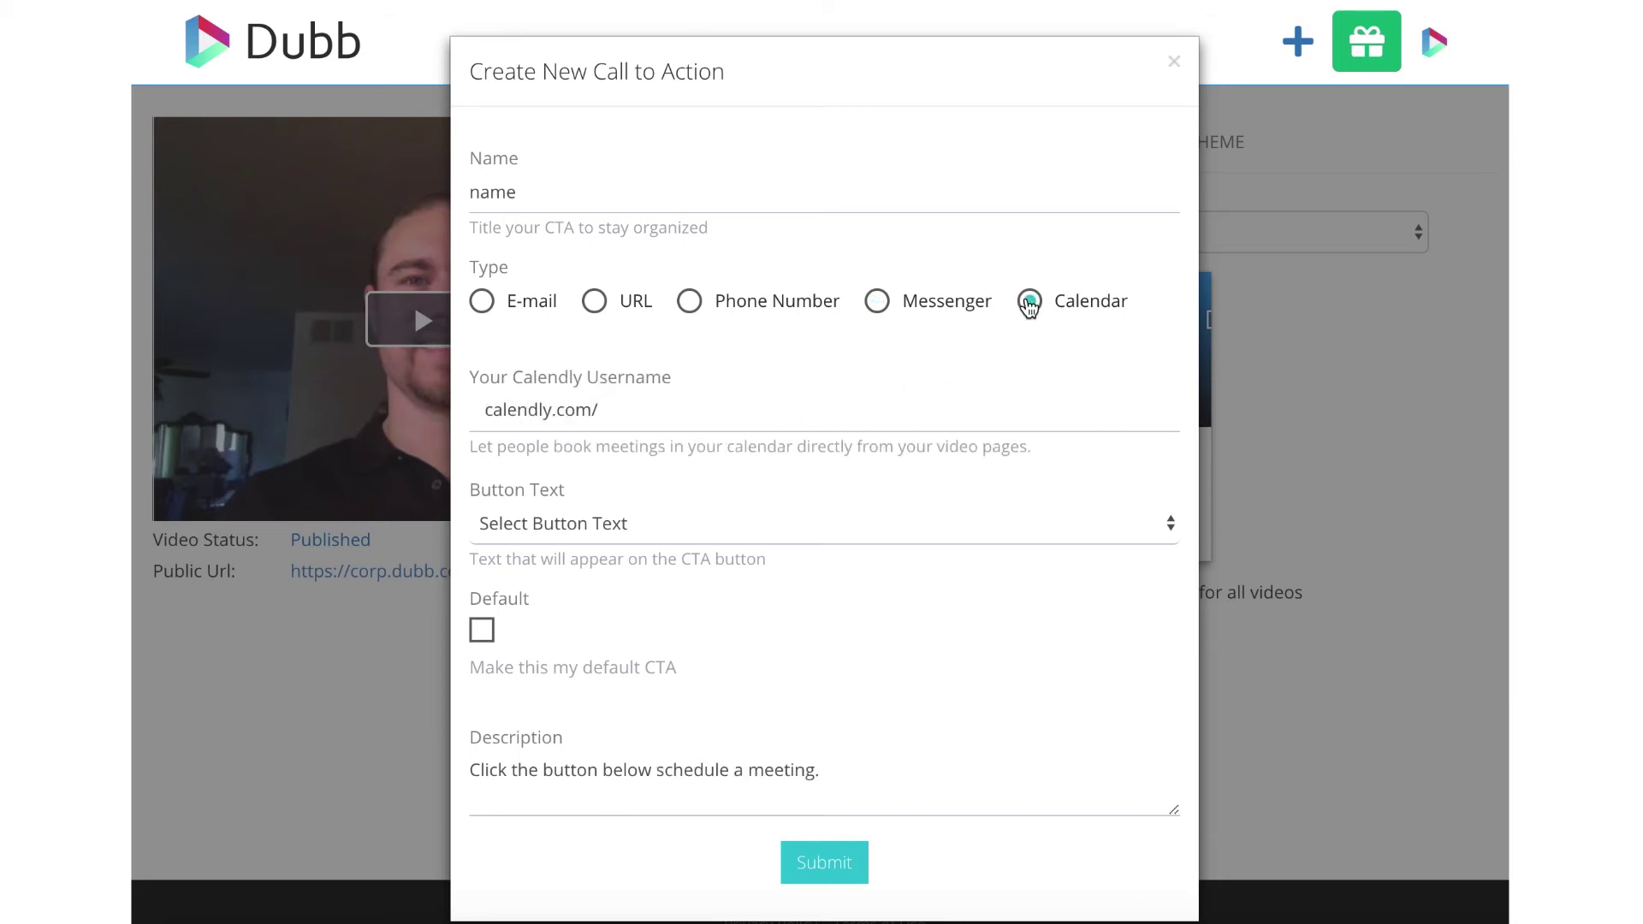
- Try making the new Calendar call to action the default, and discard the unfinished form
left_click(630, 419)
left_click(815, 775)
mouse_move(815, 774)
left_mouse_down()
mouse_move(503, 777)
mouse_move(594, 759)
mouse_move(825, 769)
left_mouse_up()
left_click(483, 633)
left_click(484, 634)
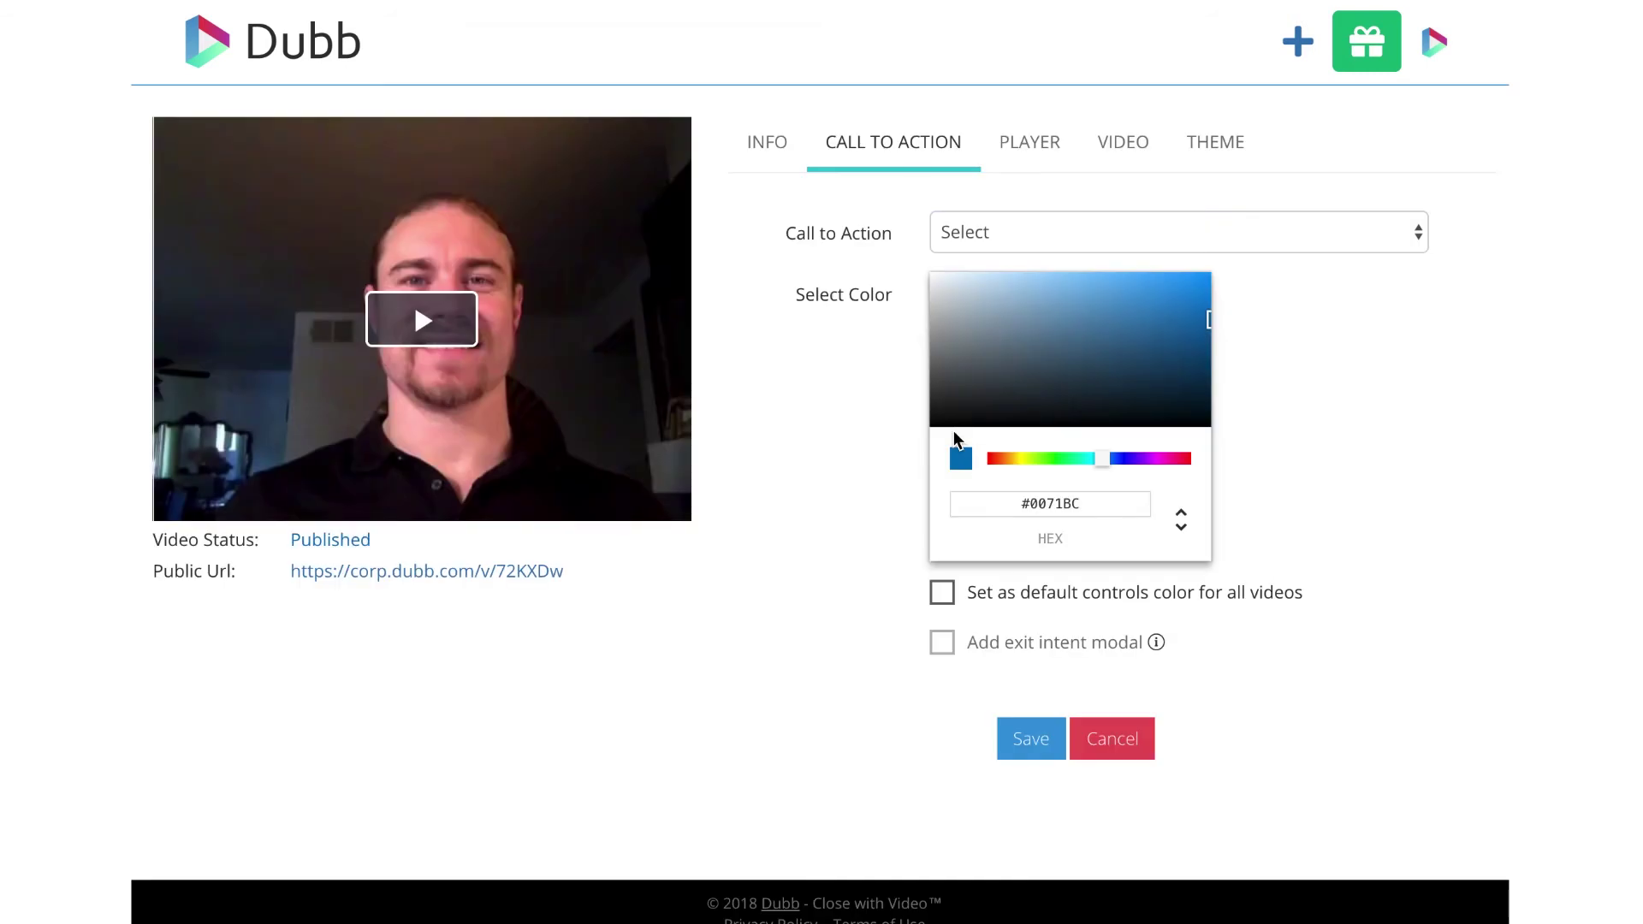
- Try setting the player color and the call to action color as defaults for all videos
left_click(1042, 149)
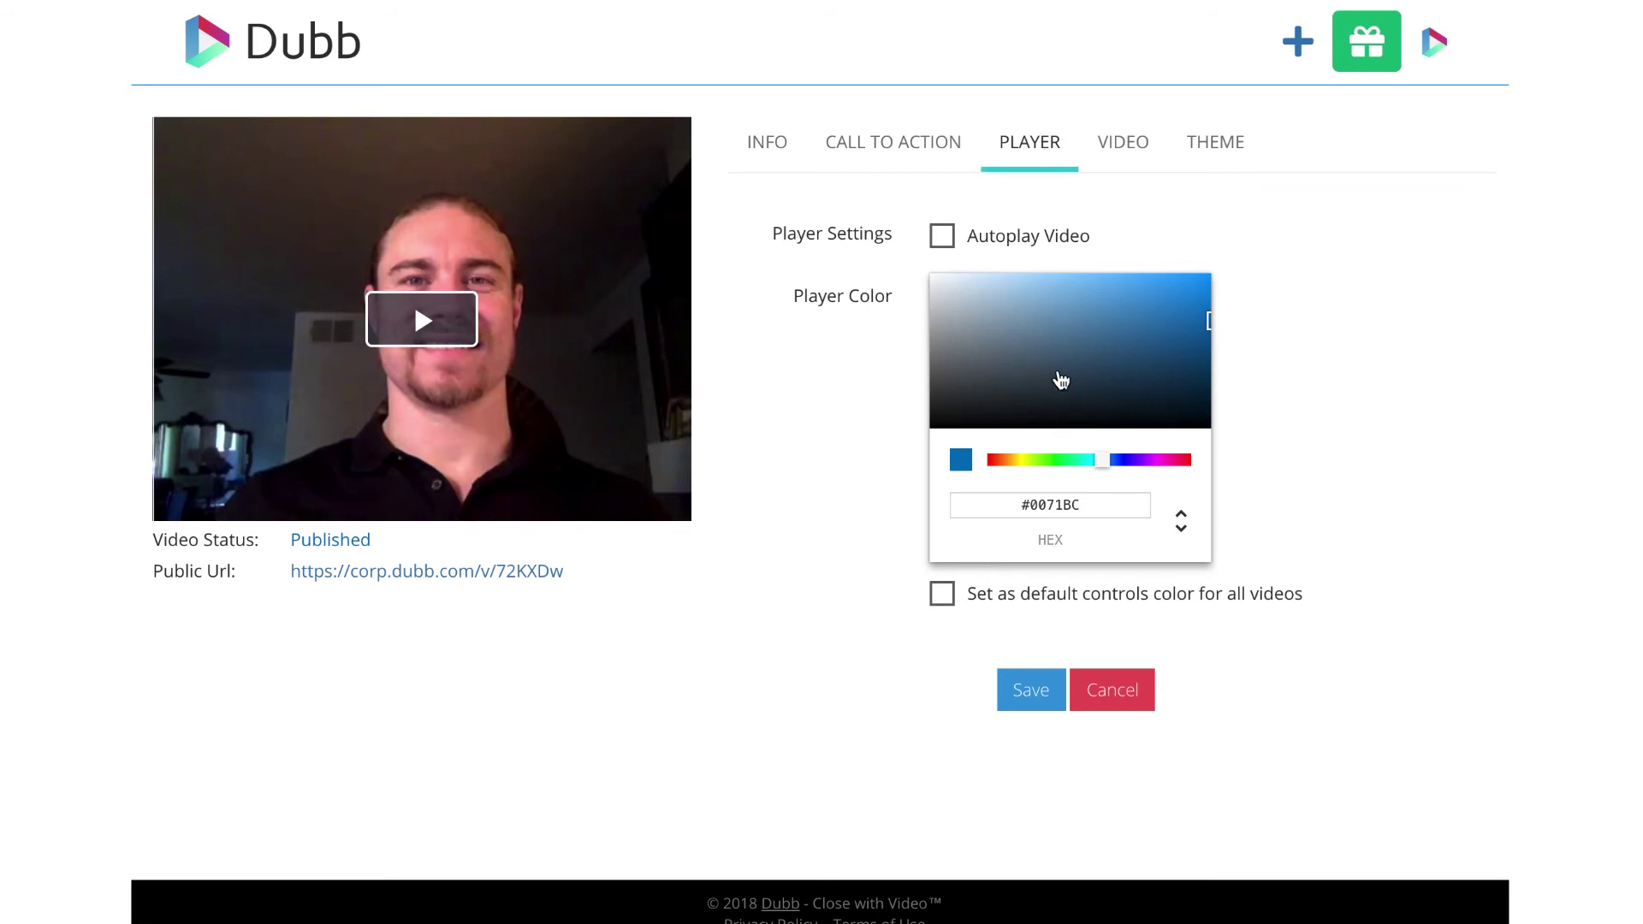
left_click(943, 597)
left_click(944, 599)
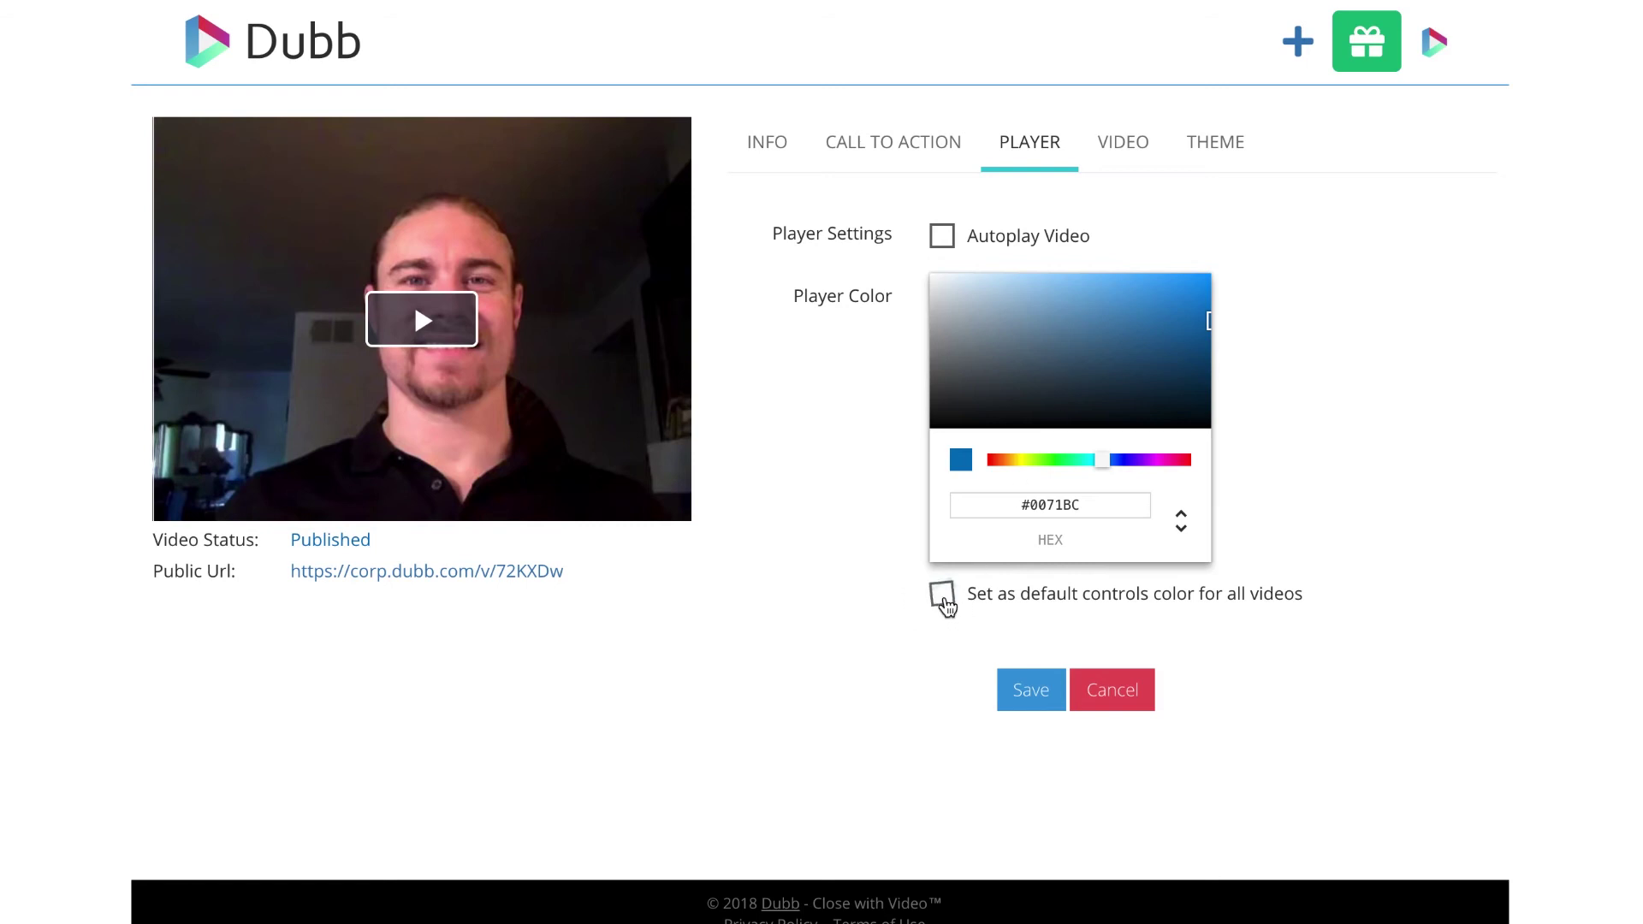
left_click(889, 163)
left_click(944, 590)
left_click(946, 598)
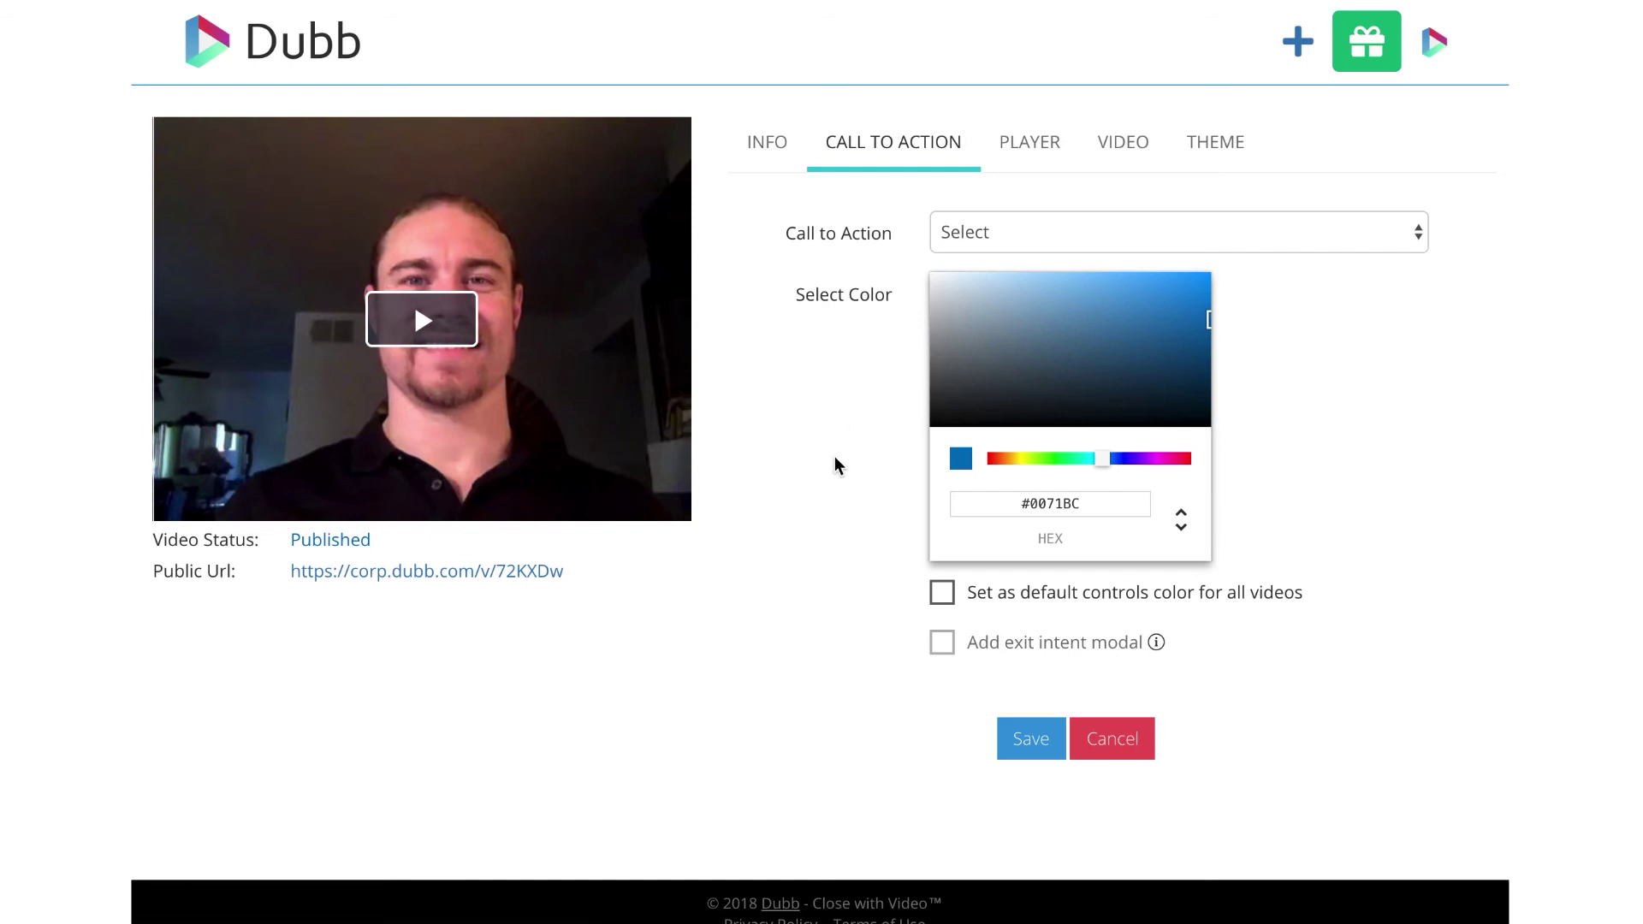
- Set the video's call to action to SIGNUP and add the exit intent modal
left_click(1360, 236)
left_click(975, 279)
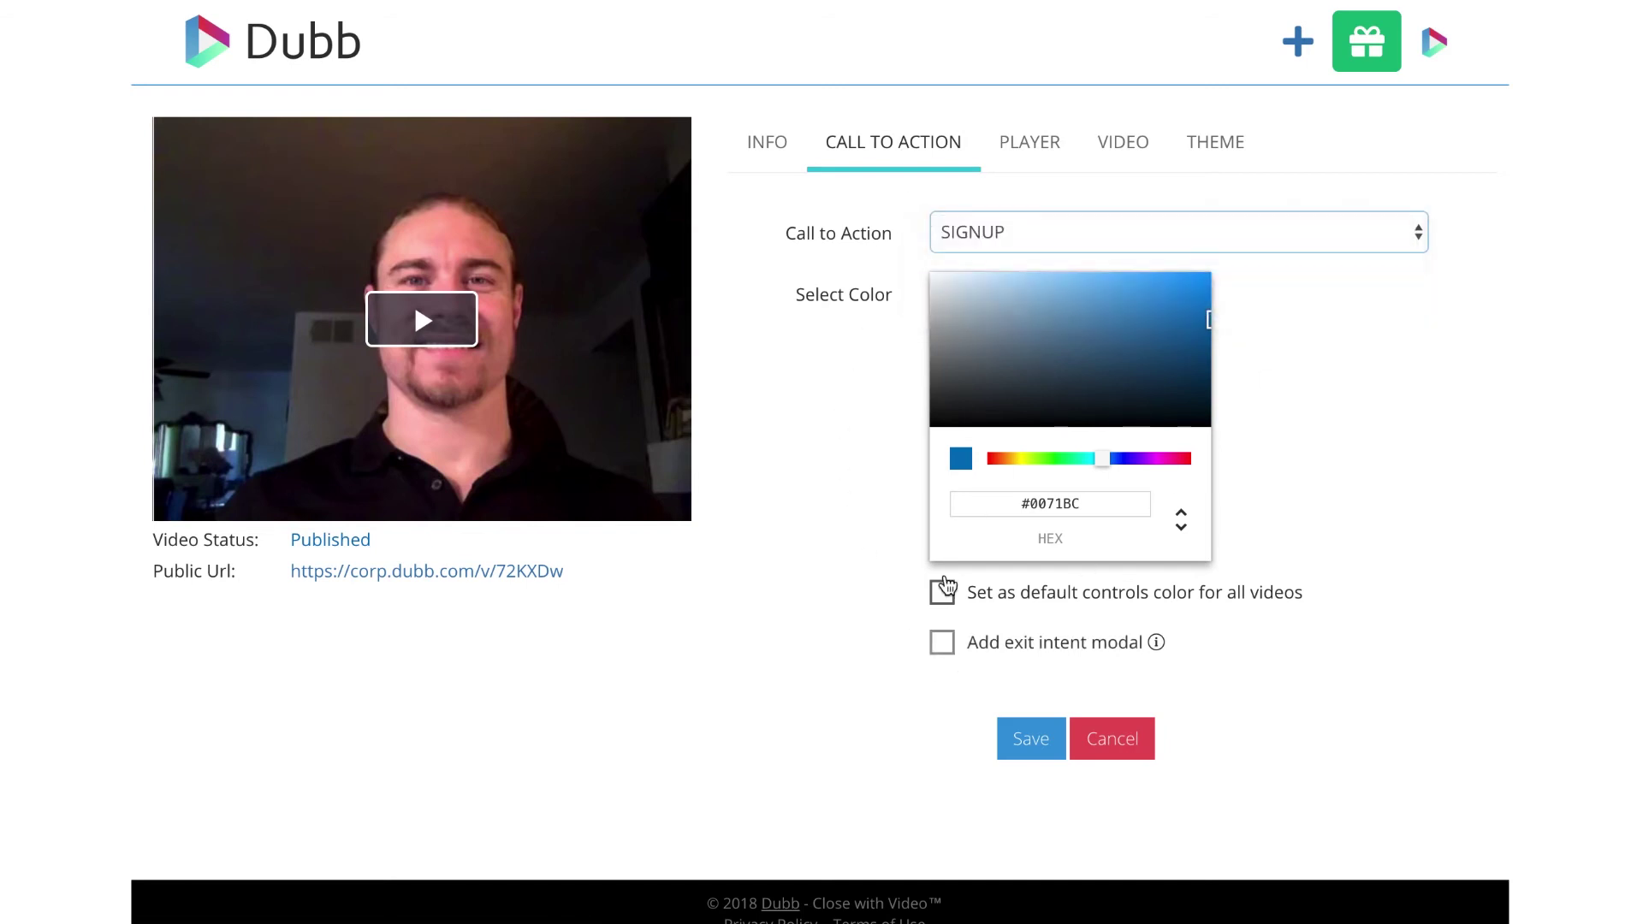
left_click(942, 646)
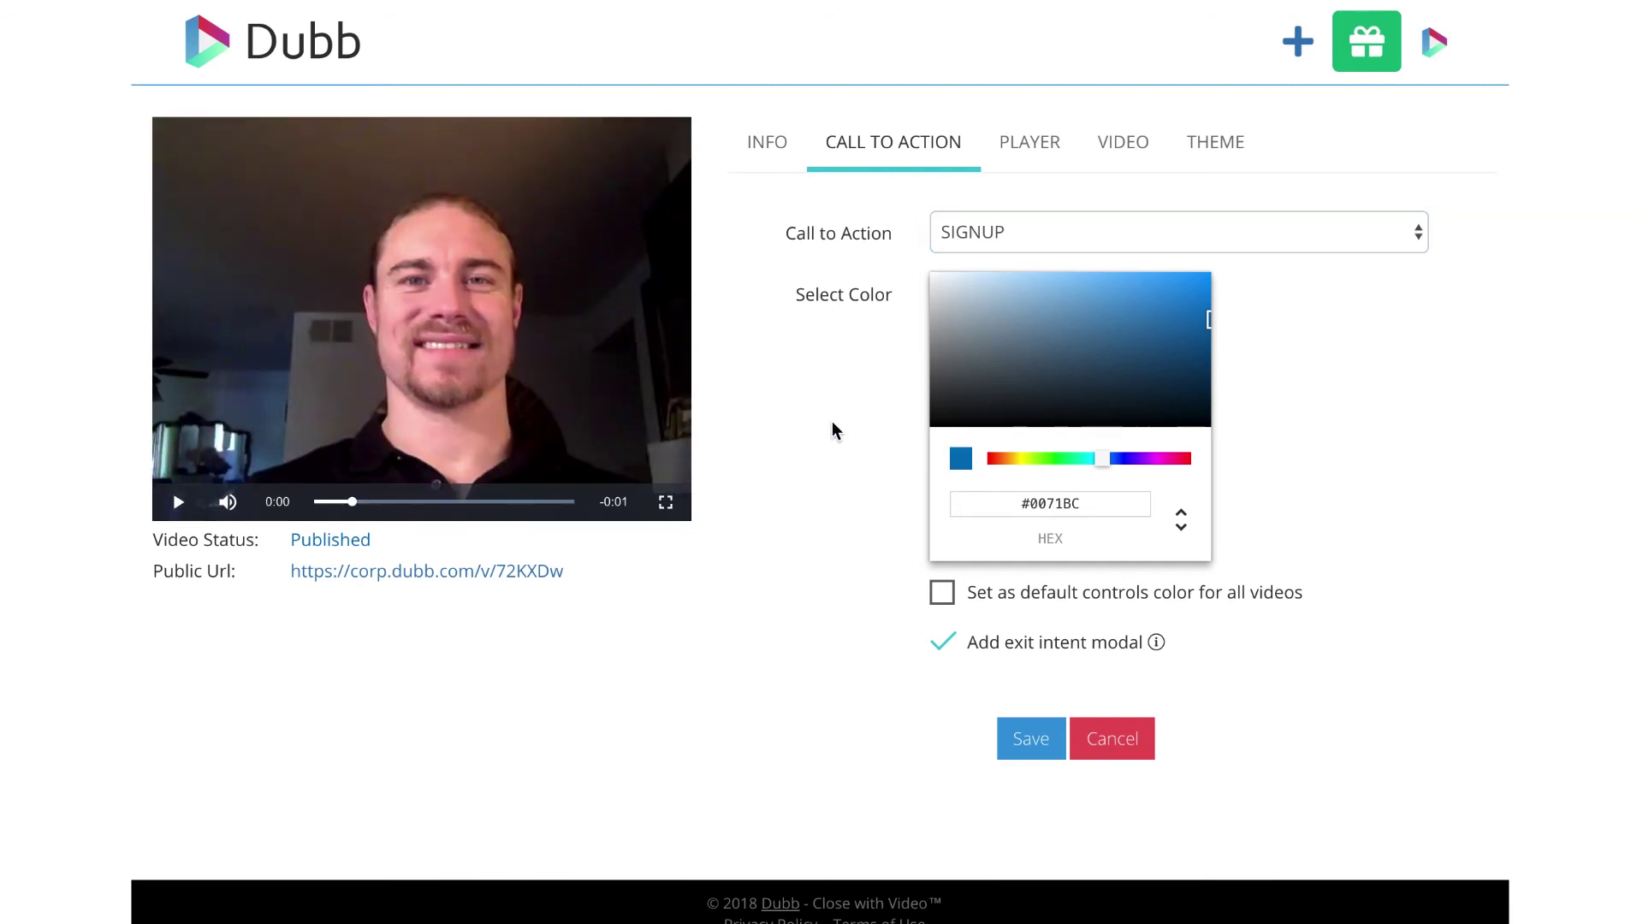
- Scrub the video to a frame in its first half and set it as the thumbnail graphic
left_click(1121, 147)
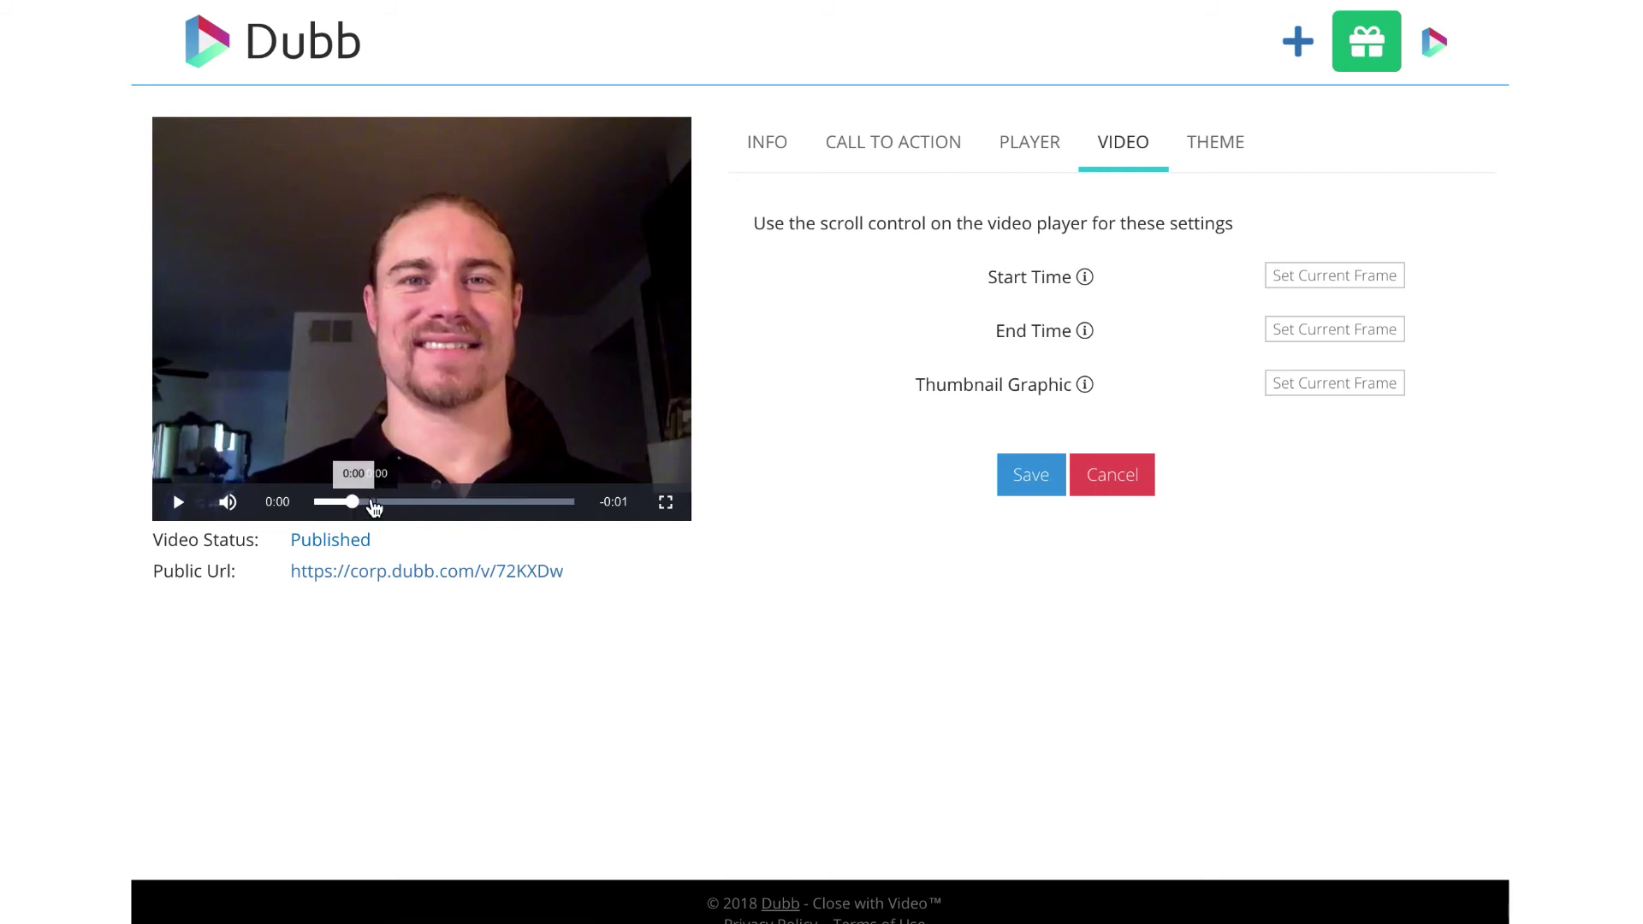
mouse_move(352, 502)
left_mouse_down()
mouse_move(327, 507)
mouse_move(369, 512)
left_mouse_up()
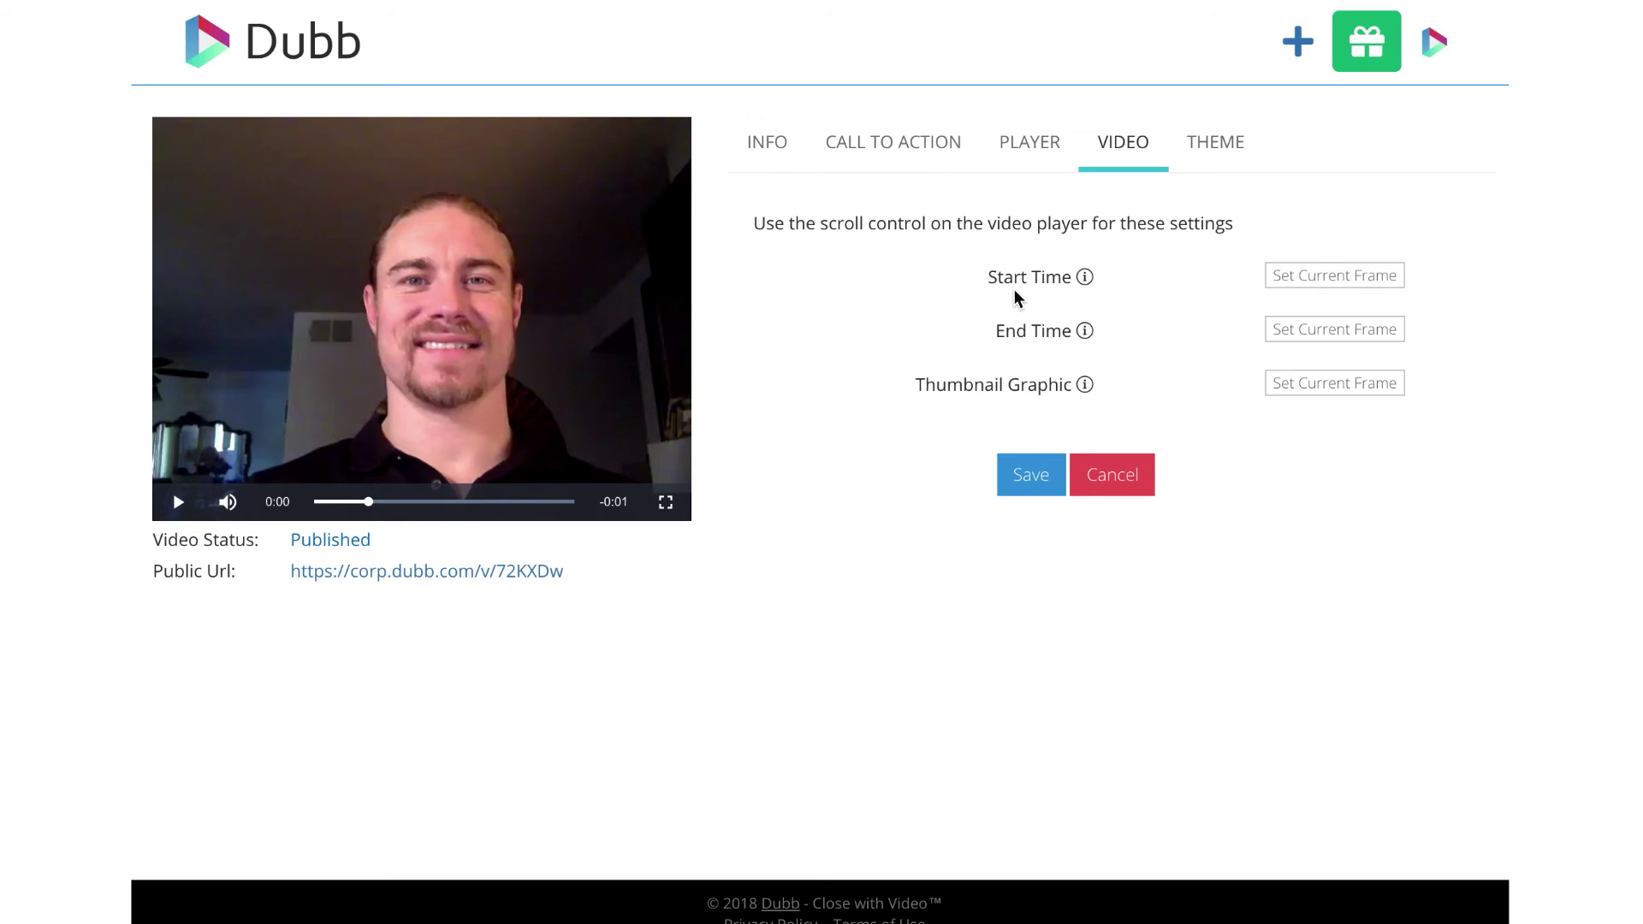
left_click_drag(373, 506, 537, 510)
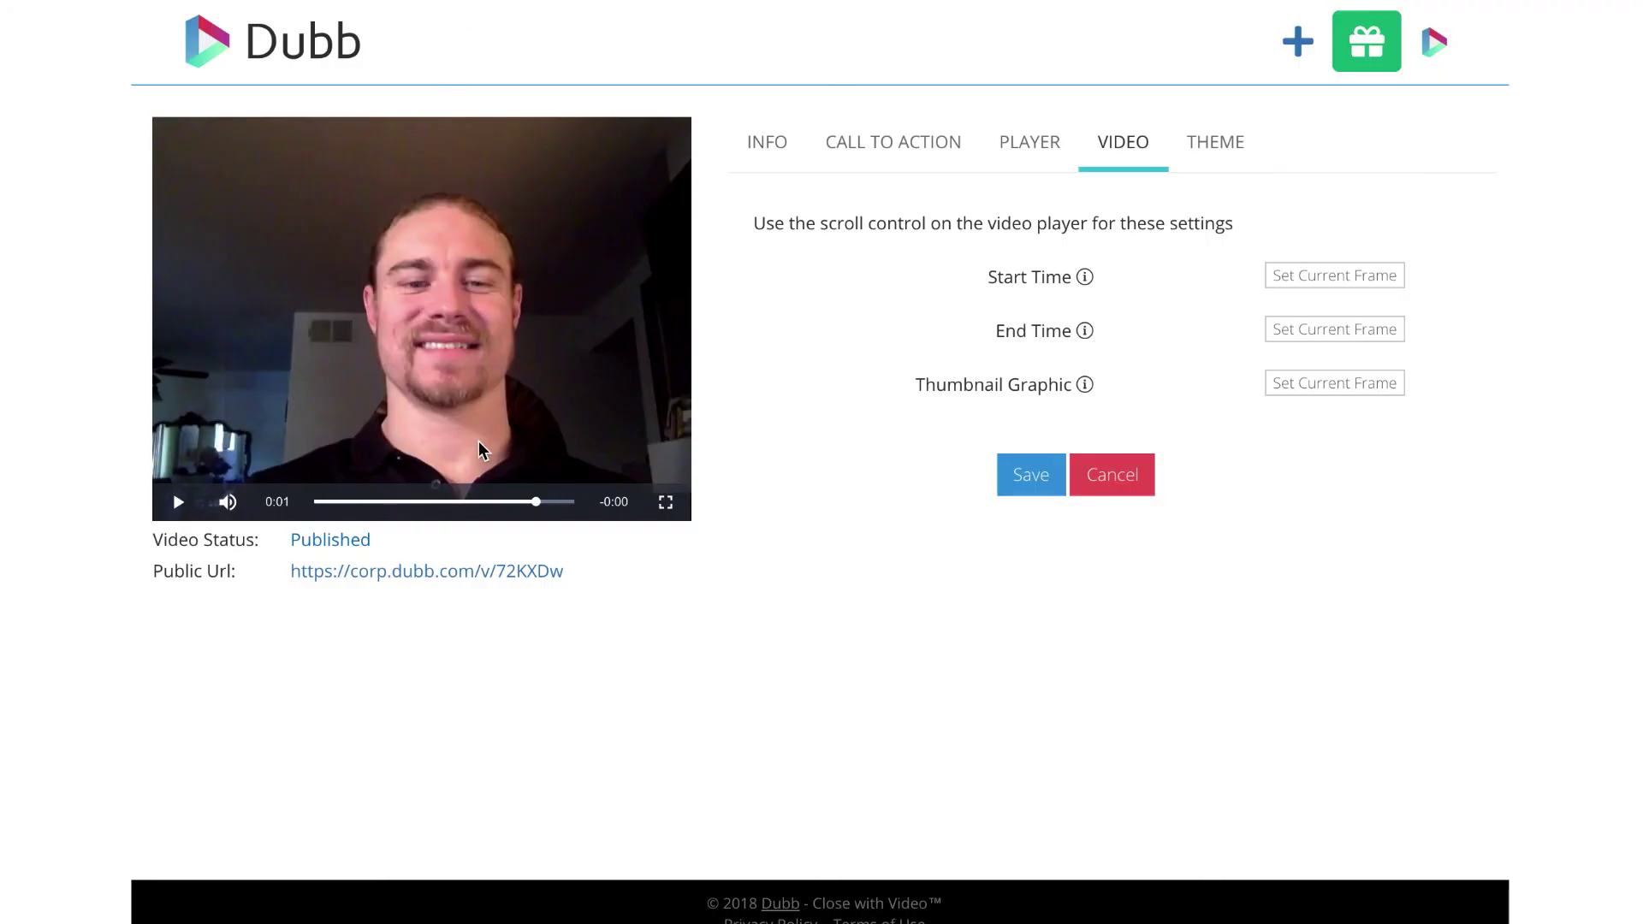
mouse_move(411, 501)
left_mouse_down()
mouse_move(340, 502)
mouse_move(406, 502)
left_mouse_up()
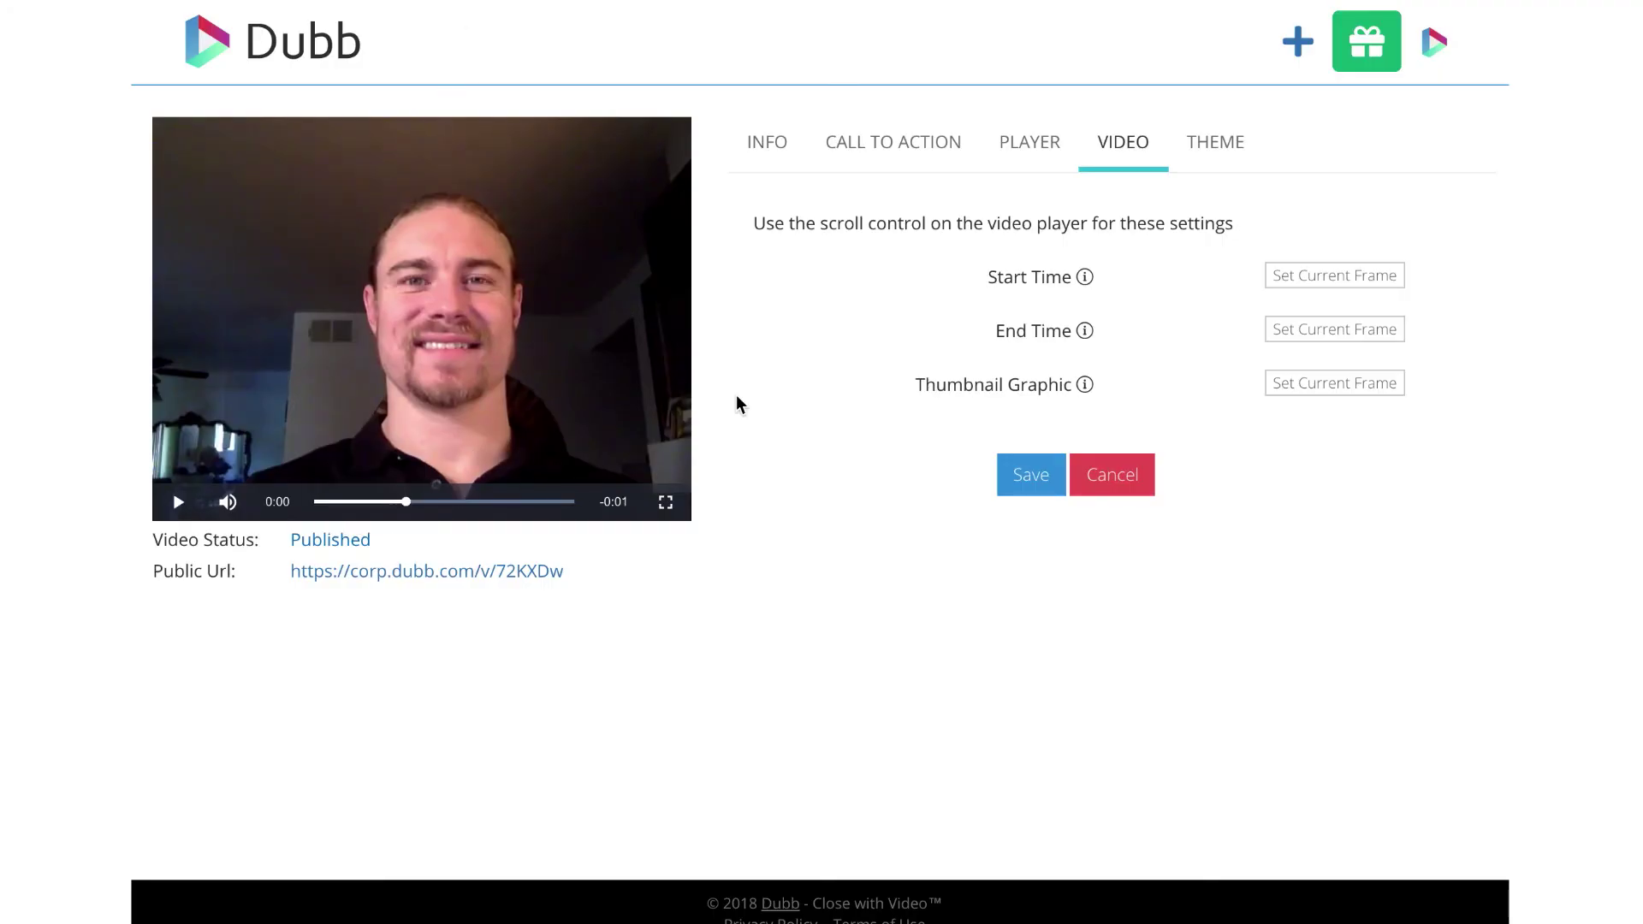
left_click(1331, 394)
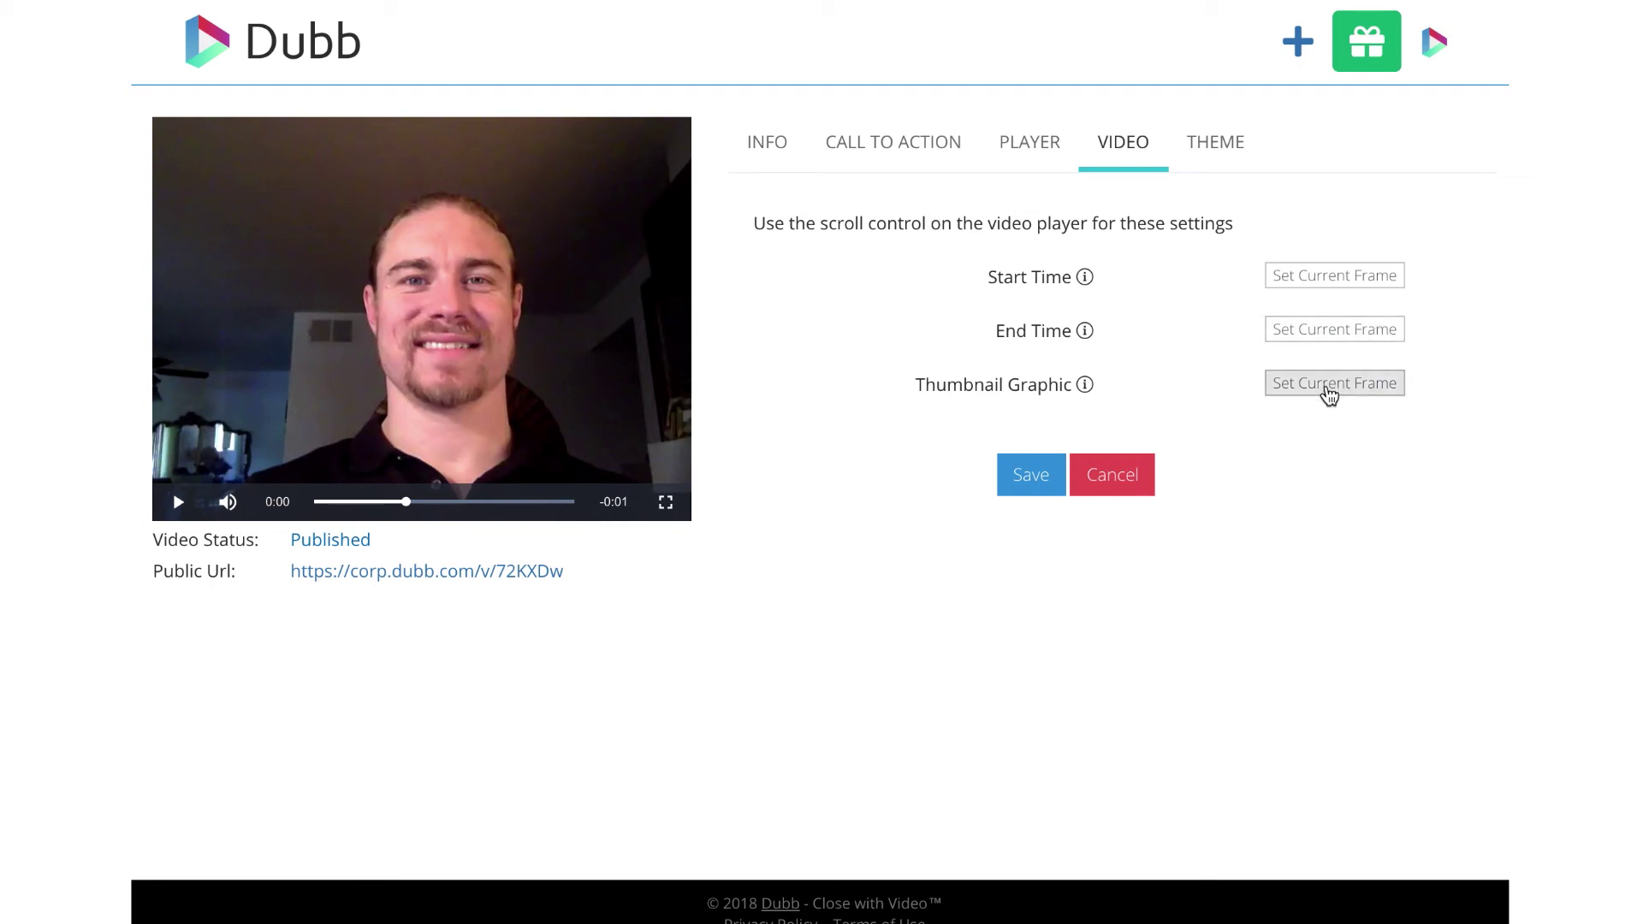
- Search the video's theme backgrounds for "happy birthday" and save the video settings
left_click(1216, 148)
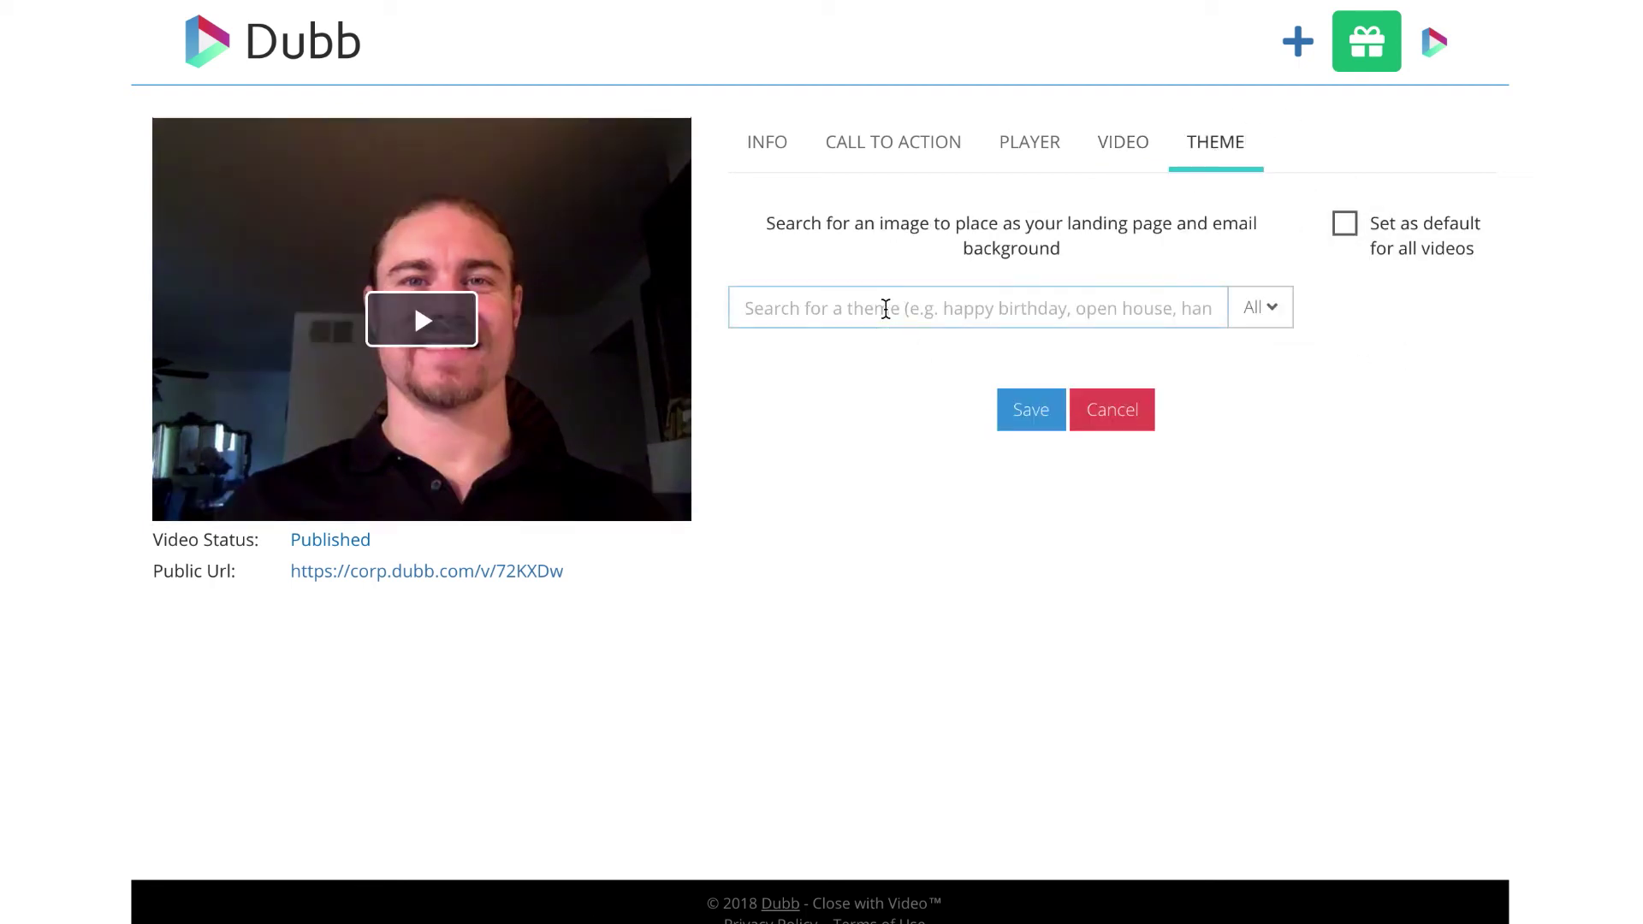
type("happy birthday")
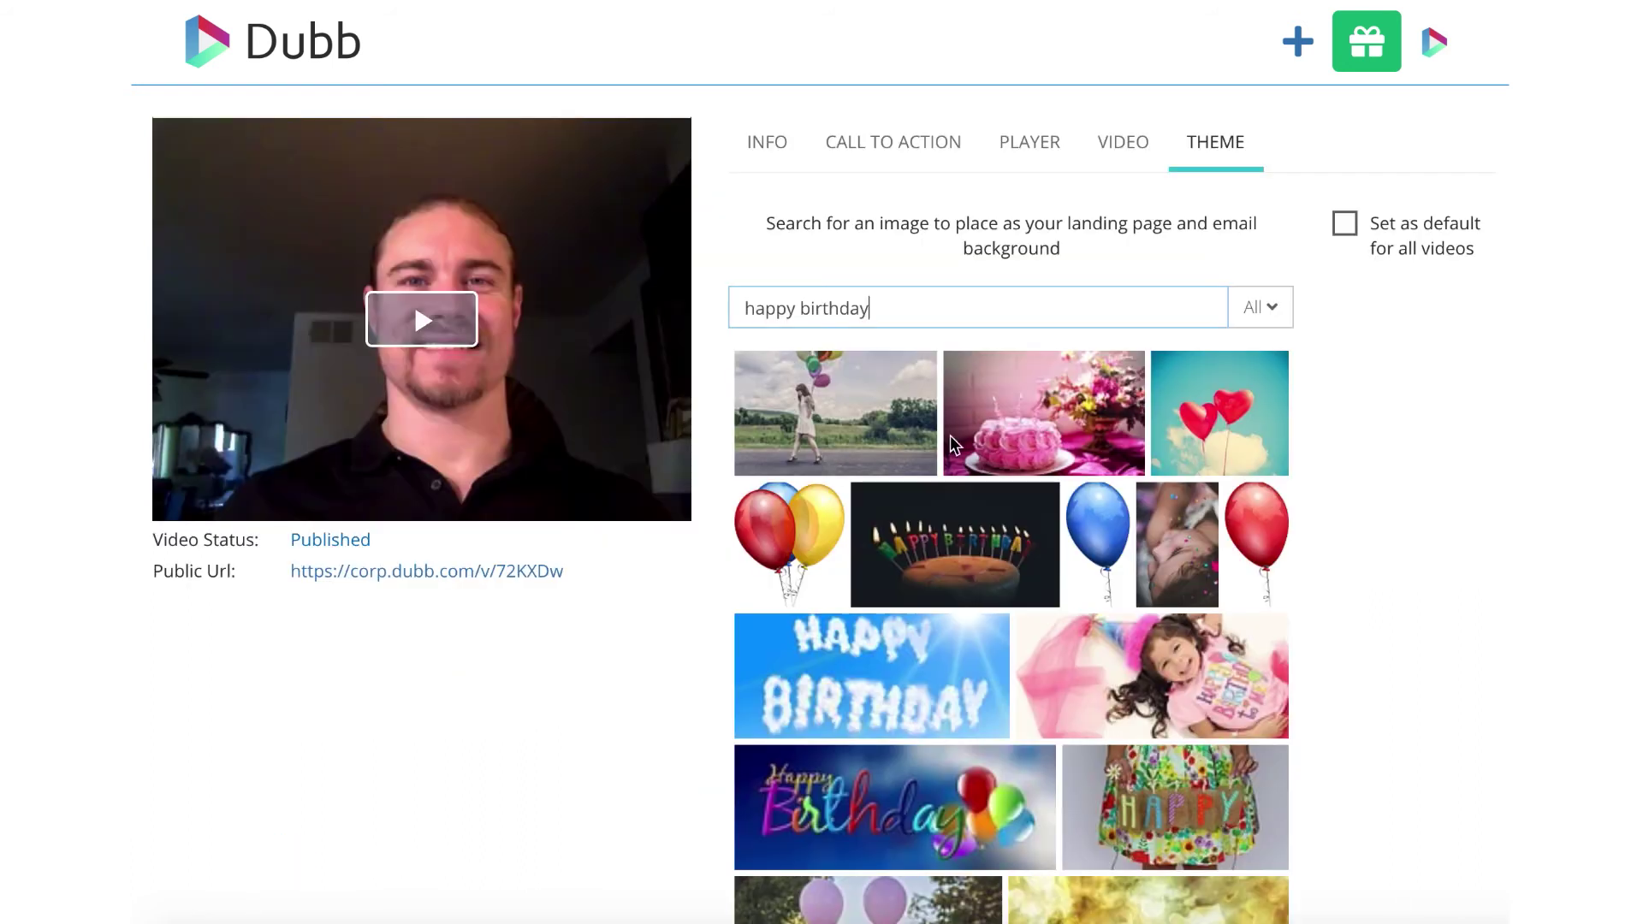
scroll(983, 644, "down", 3)
scroll(983, 650, "up", 1)
scroll(983, 644, "up", 2)
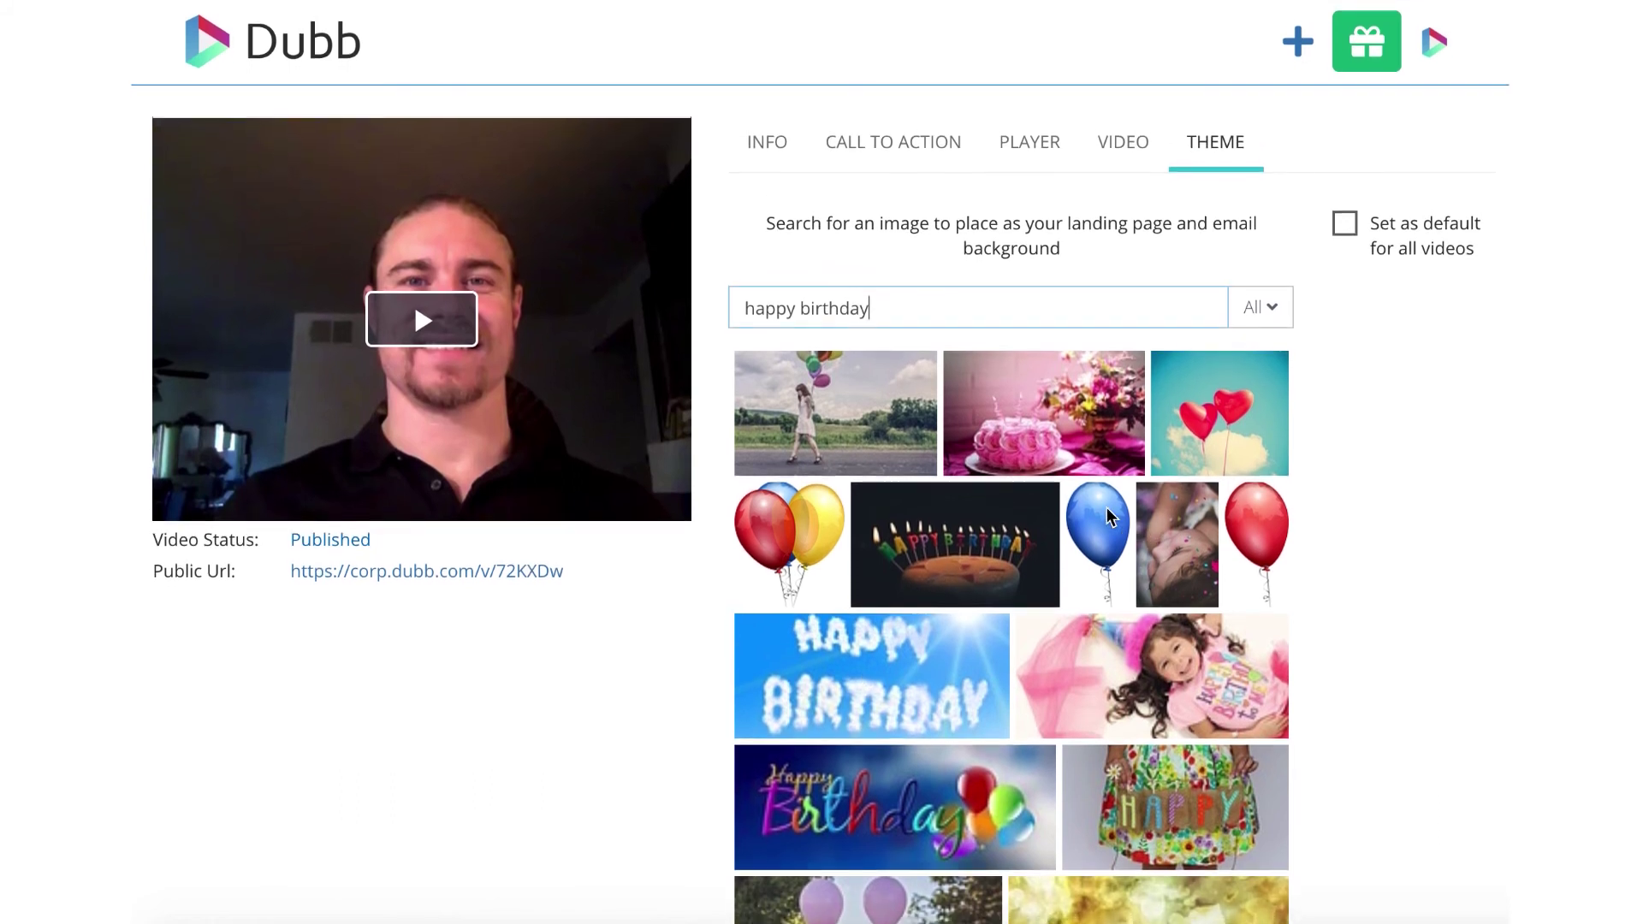
scroll(1138, 641, "down", 7)
left_click(1030, 851)
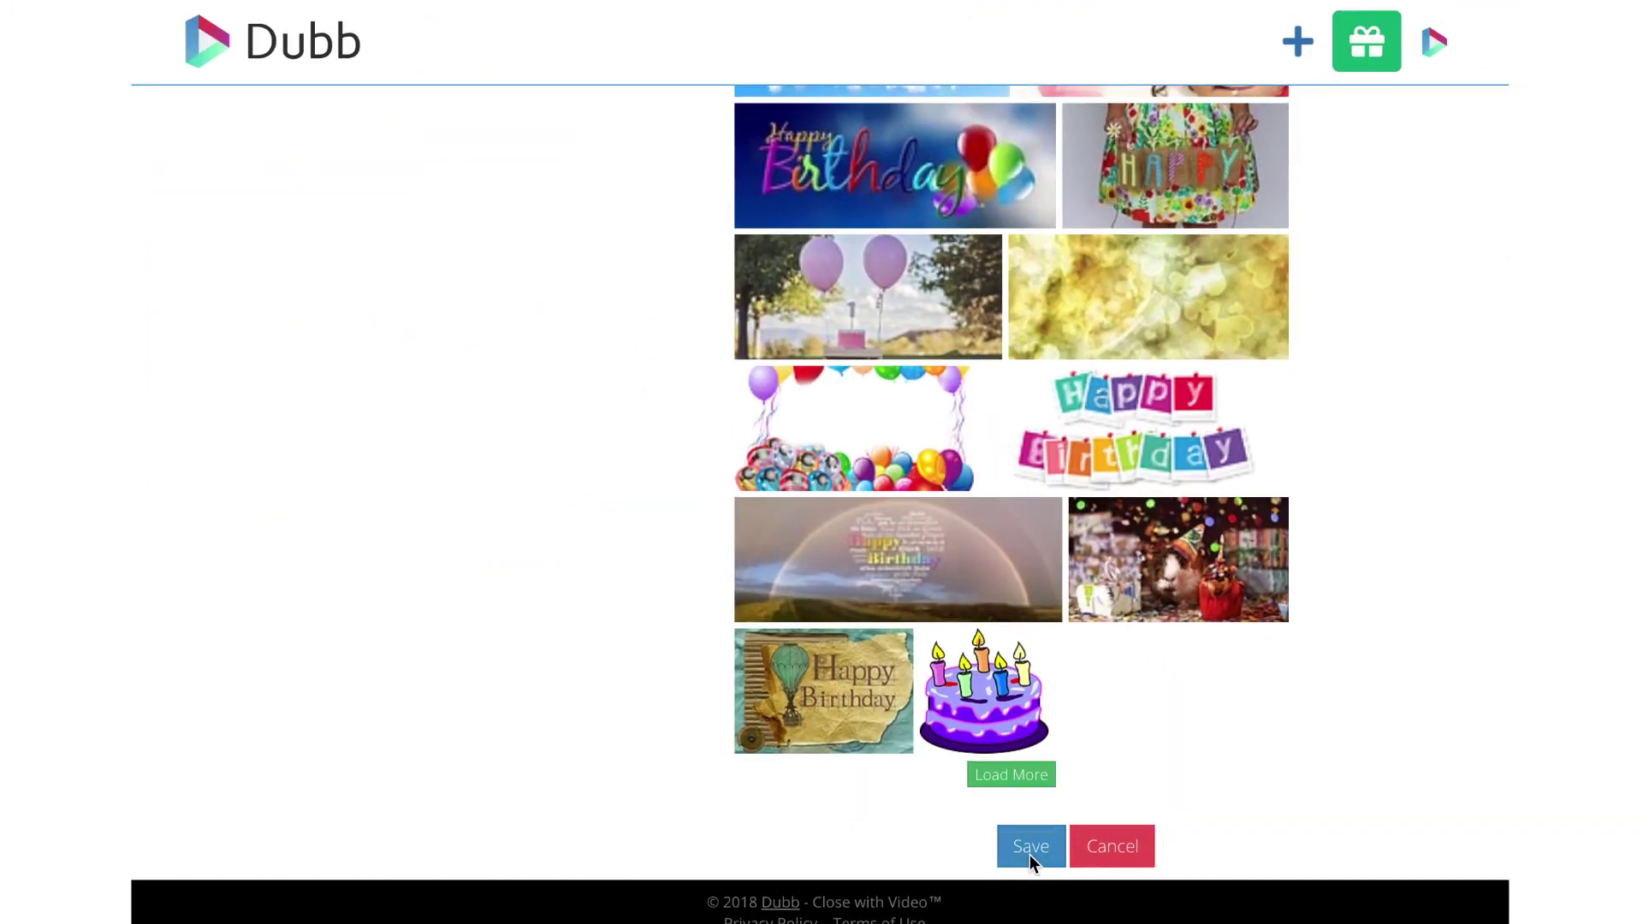
- Review the video's information page, including its general stats, video views and activity
left_click(813, 601)
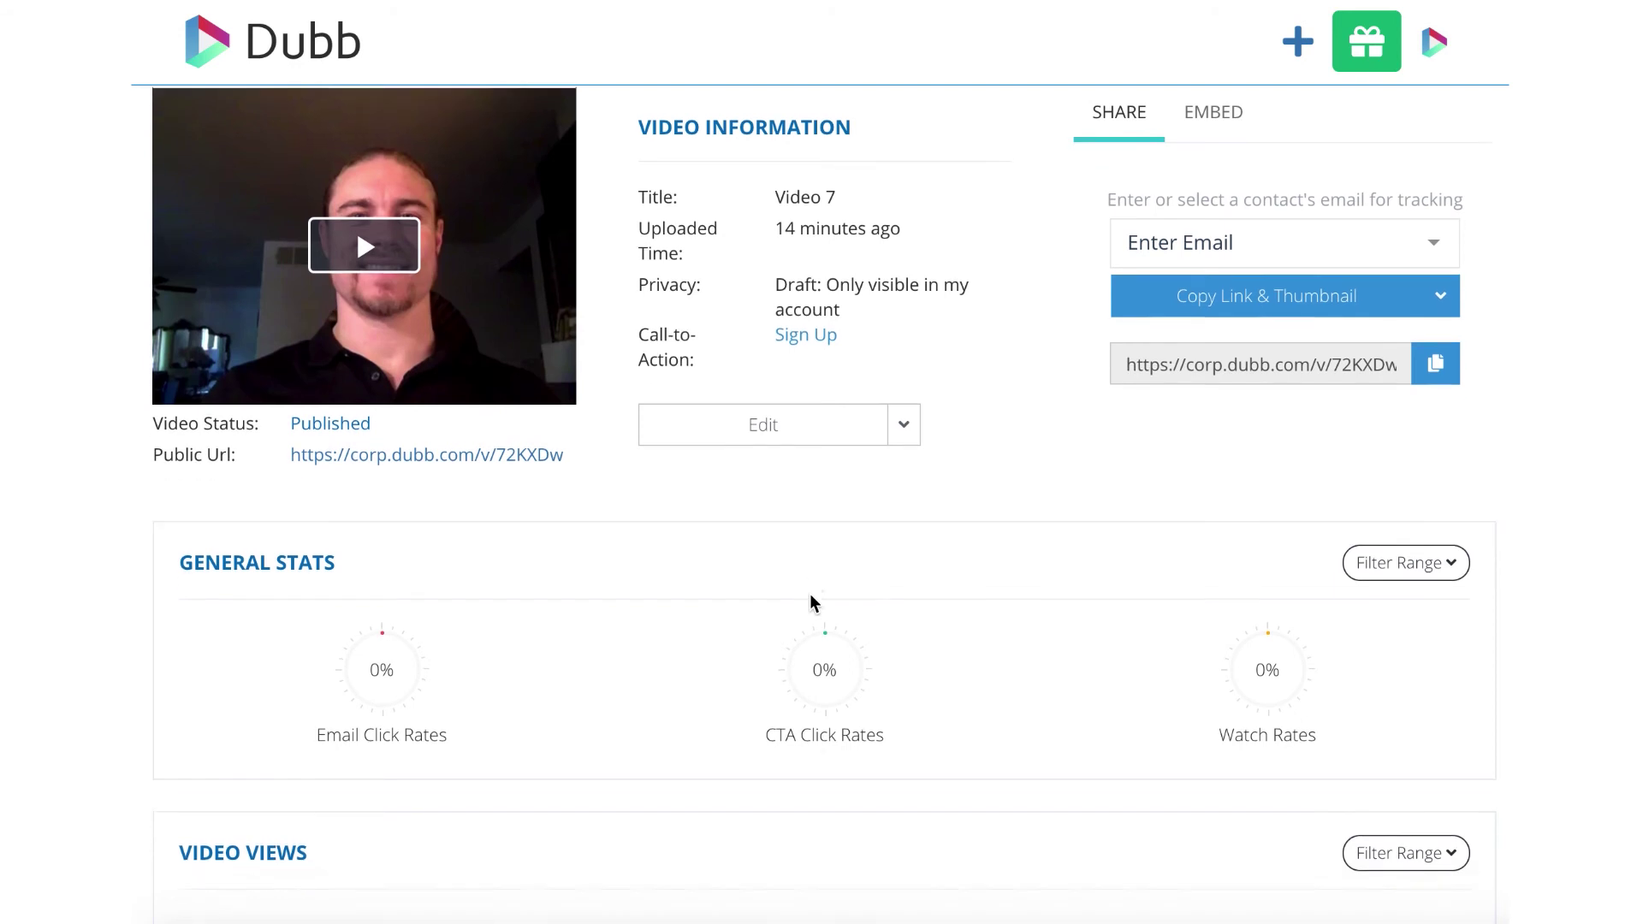
scroll(811, 598, "down", 7)
scroll(810, 593, "down", 2)
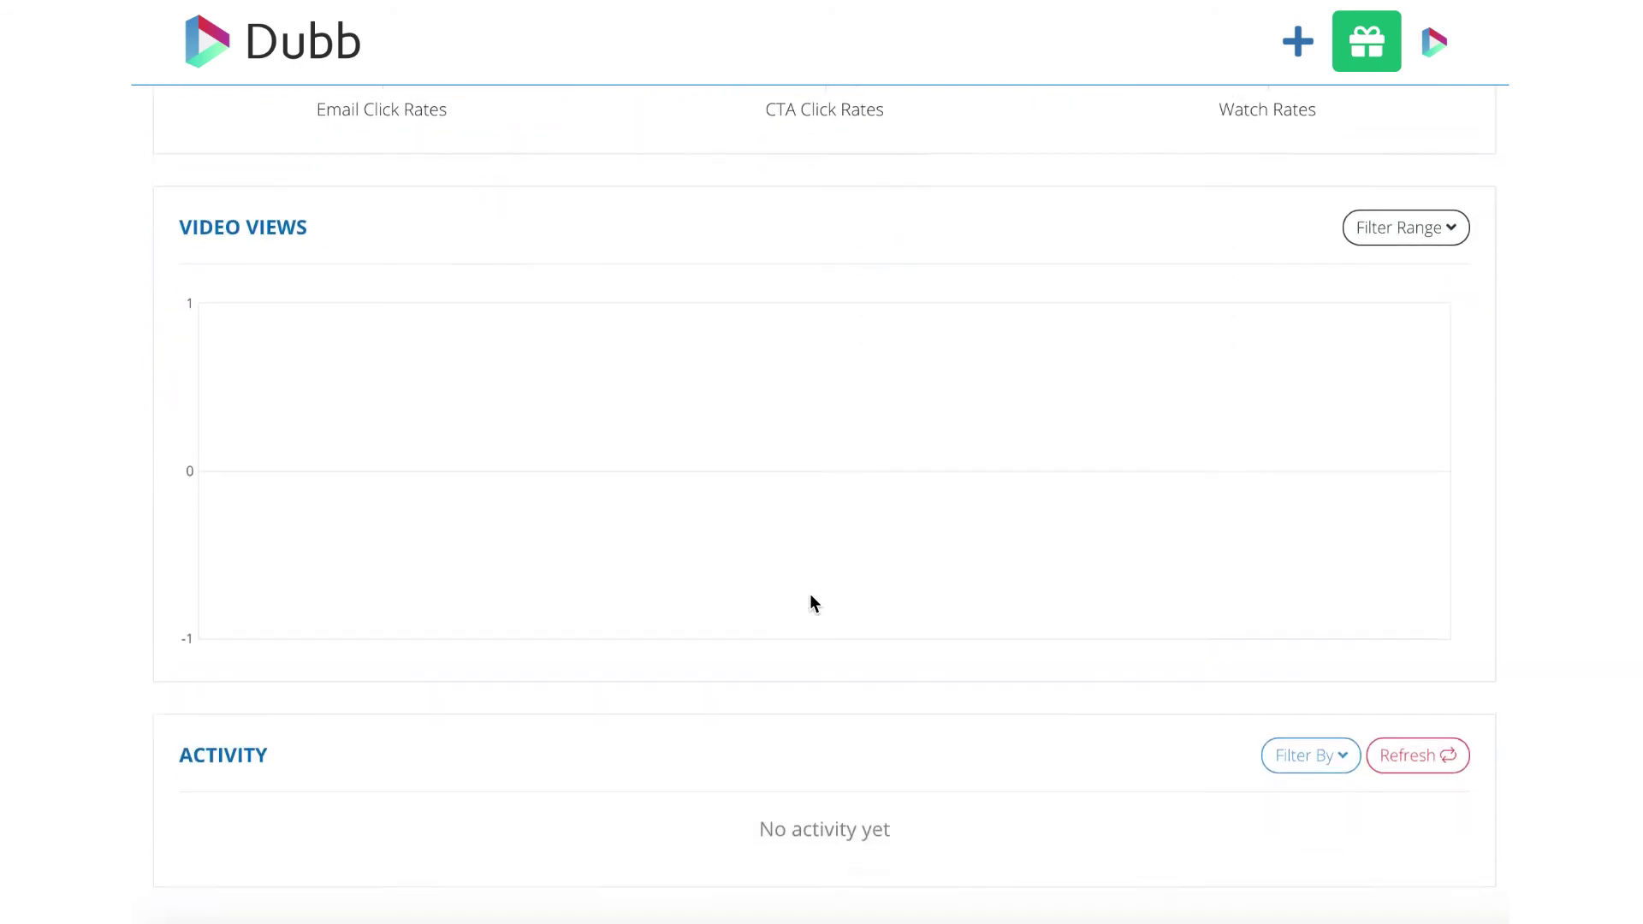
scroll(809, 593, "up", 8)
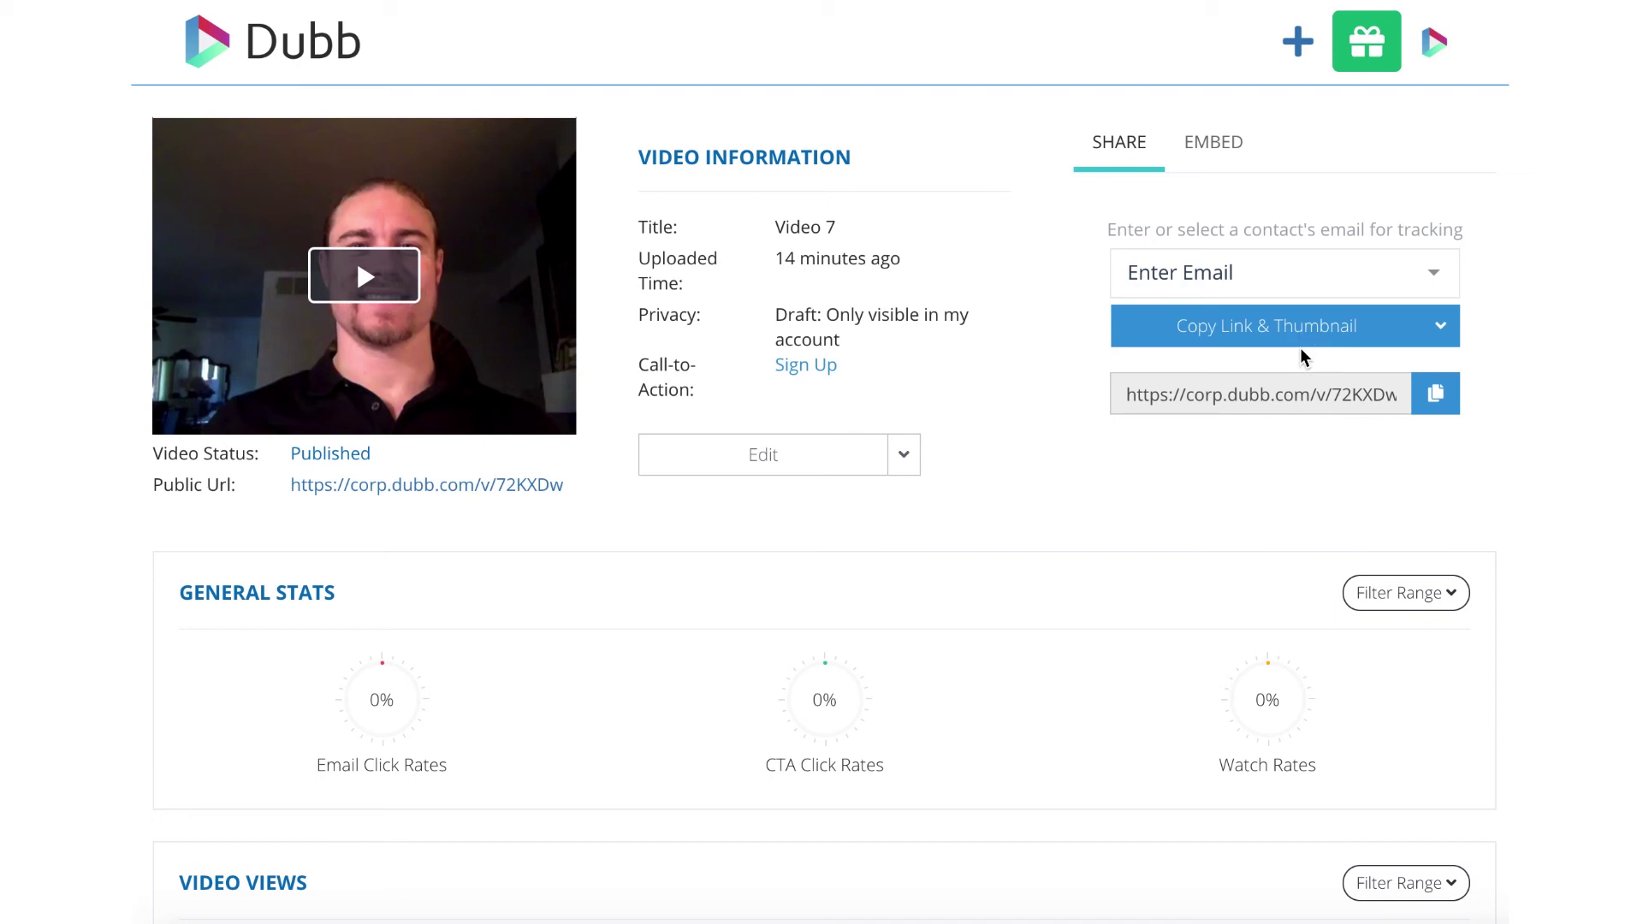
left_click(1245, 276)
type("da")
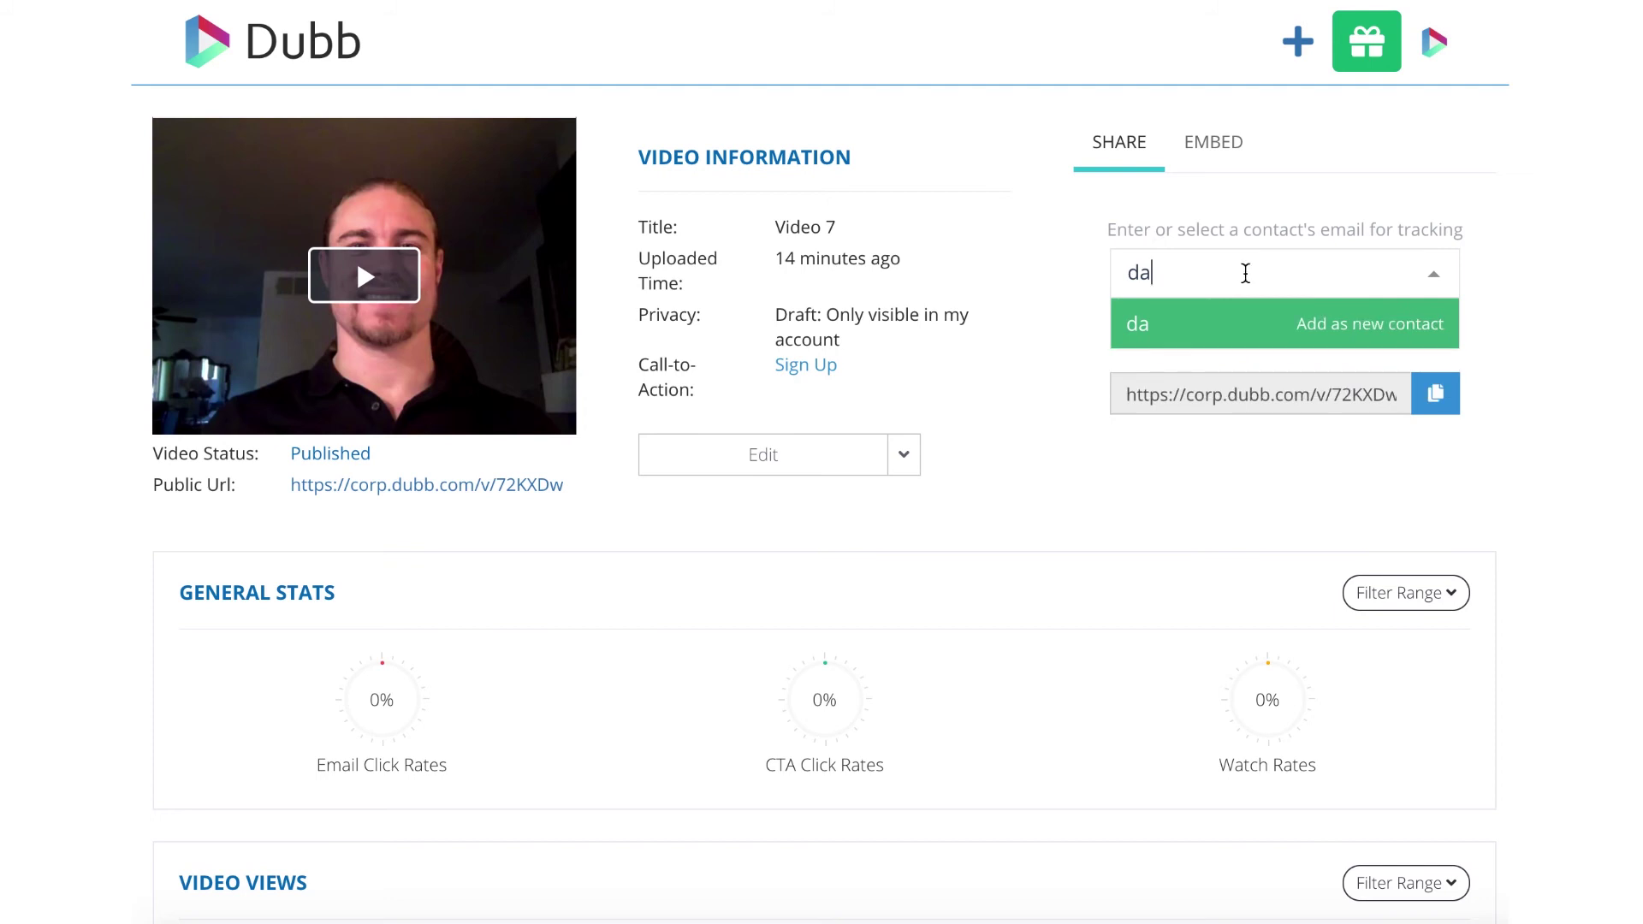
key("BackSpace")
key("BackSpace")
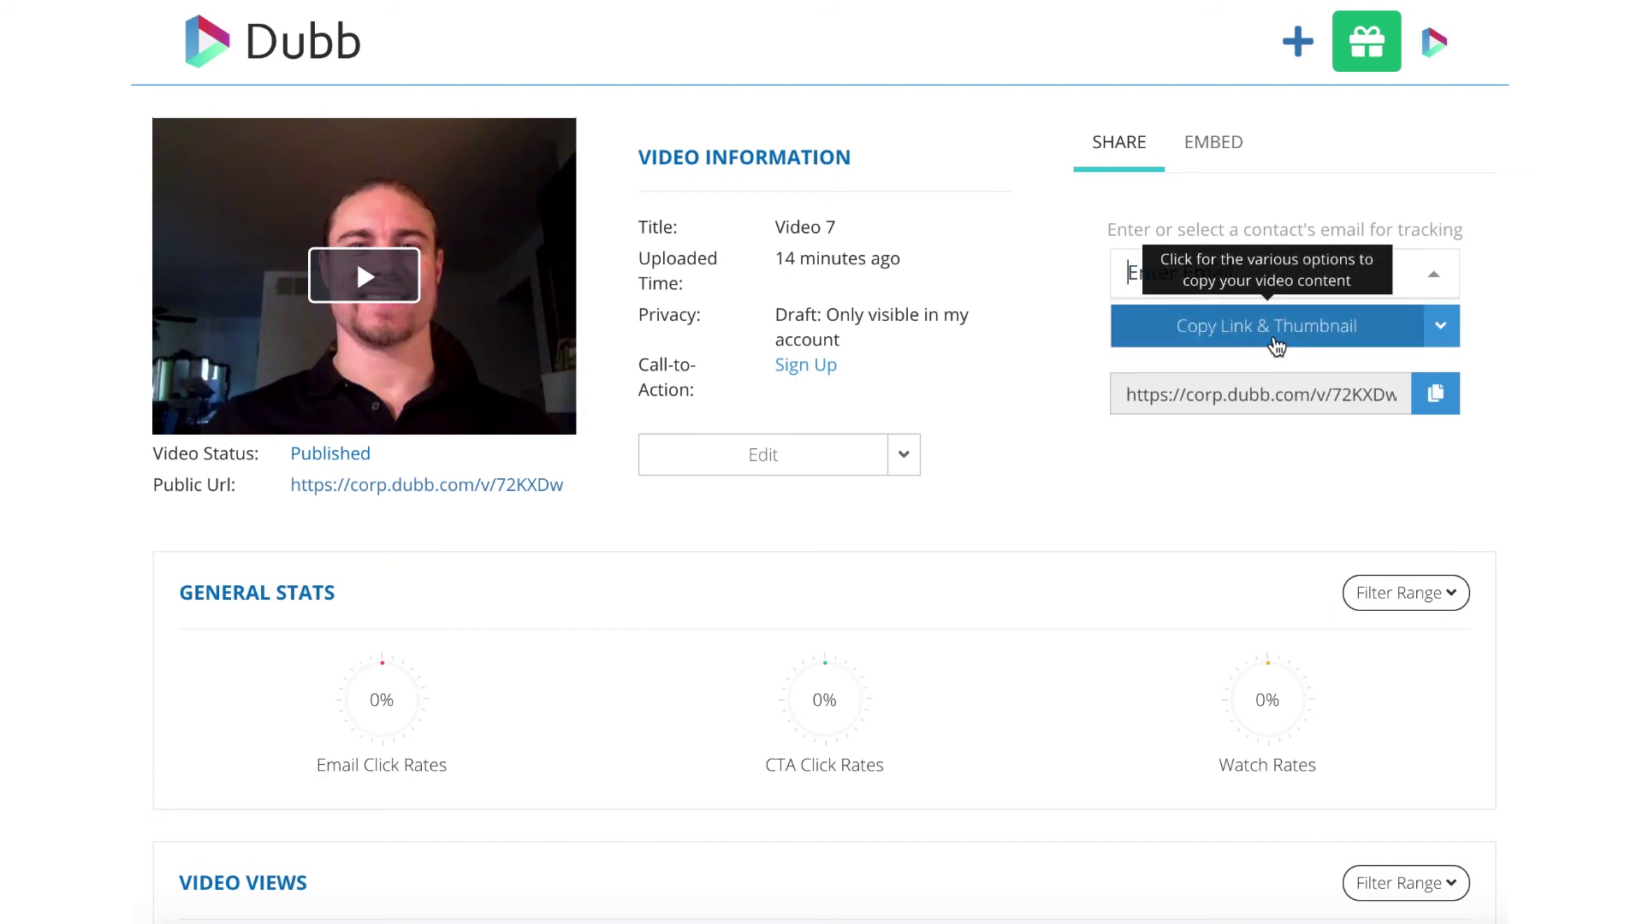
- Copy the video's link and thumbnail, and paste them above the signature in a new Gmail message
left_click(1274, 338)
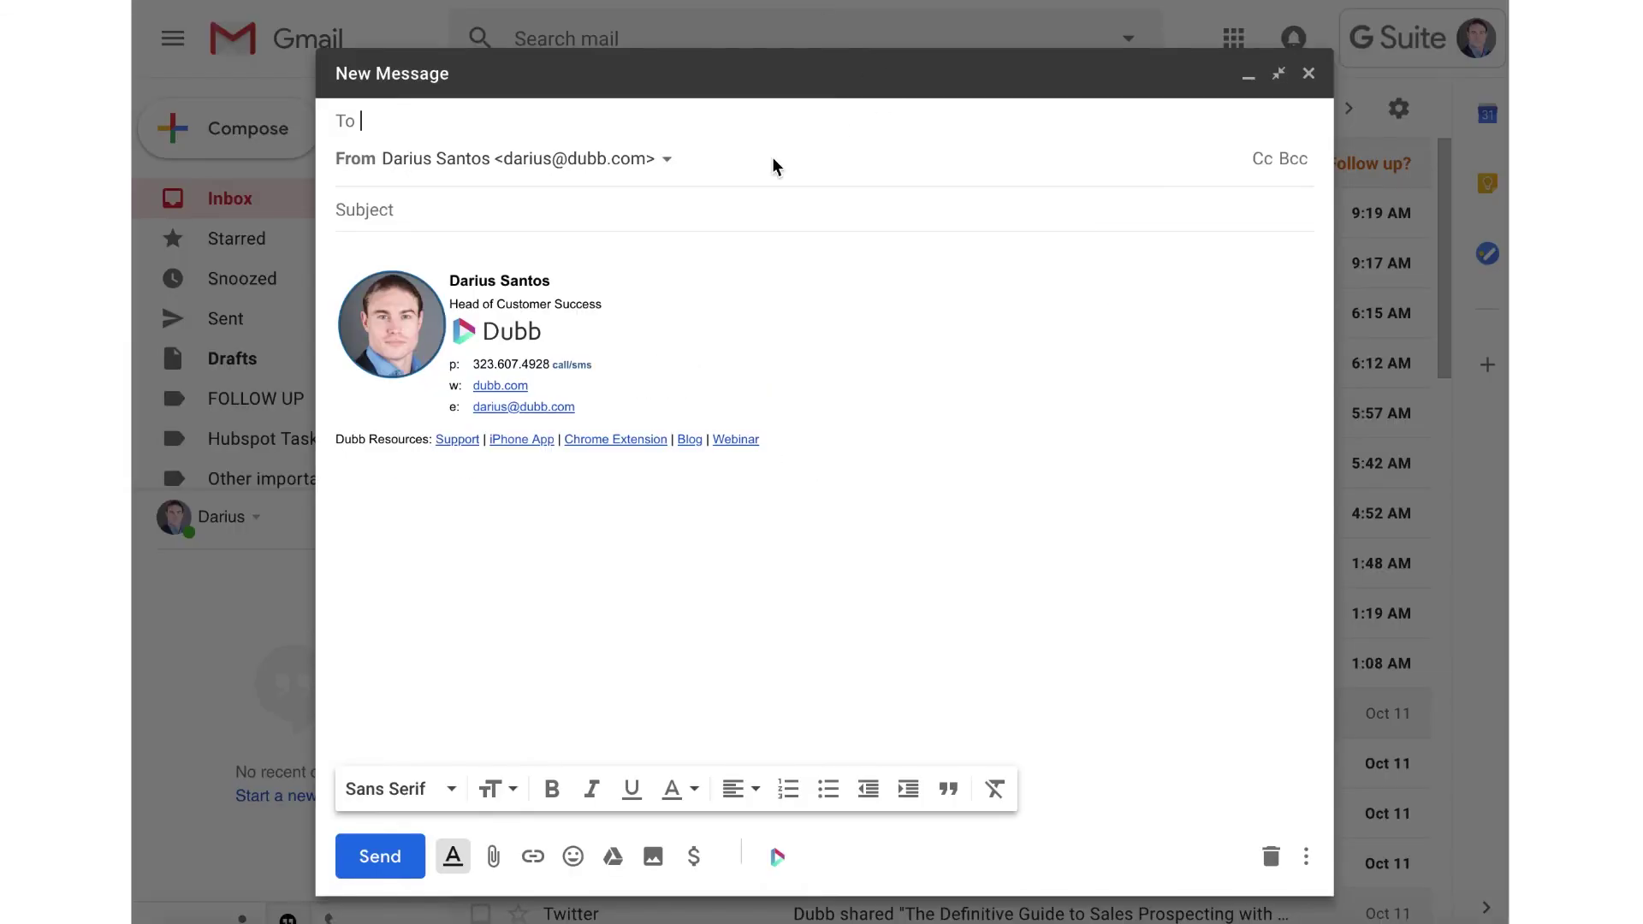
left_click(561, 248)
key("ctrl+v")
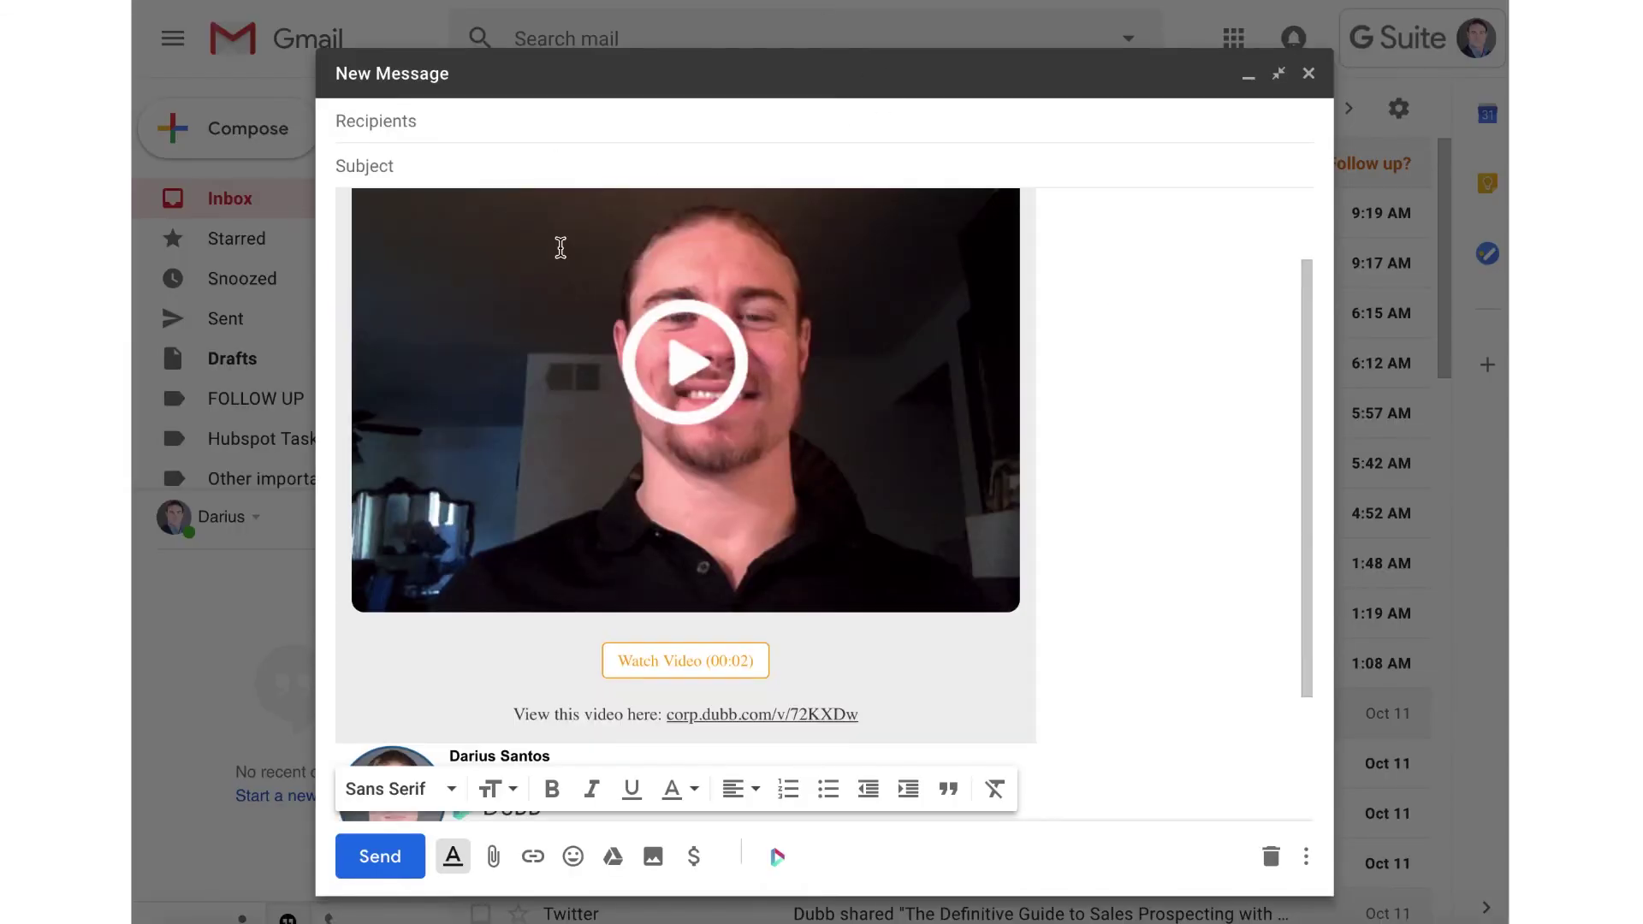
scroll(560, 249, "up", 2)
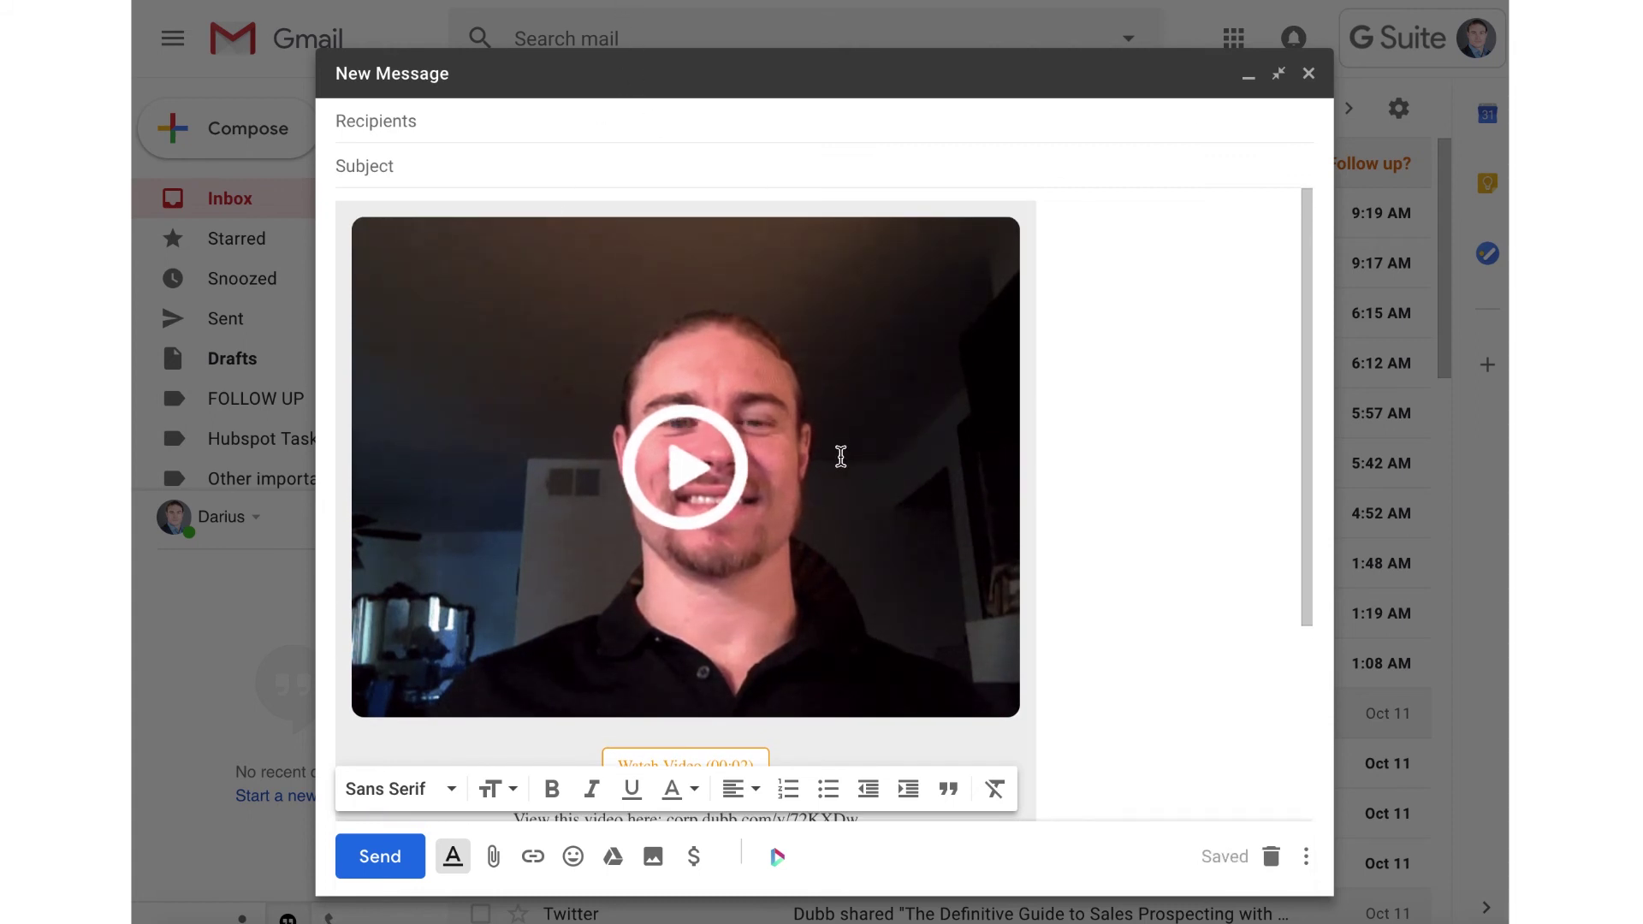
scroll(841, 456, "down", 3)
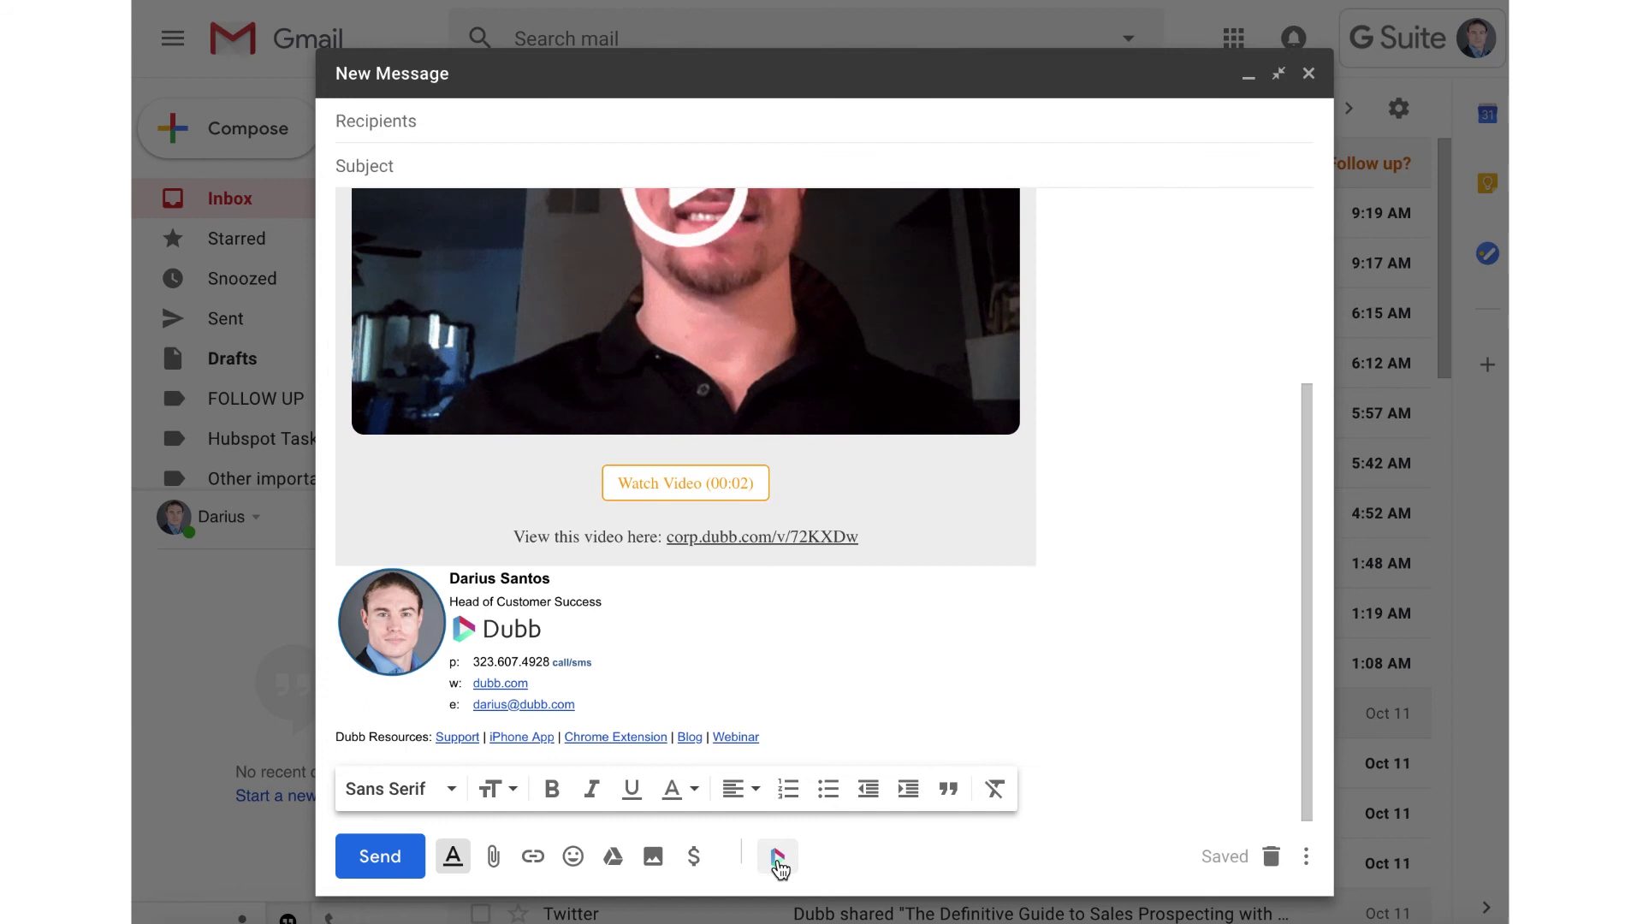
- Open the Dubb video picker from the Gmail message and look at its Select, Record and Upload options
left_click(779, 858)
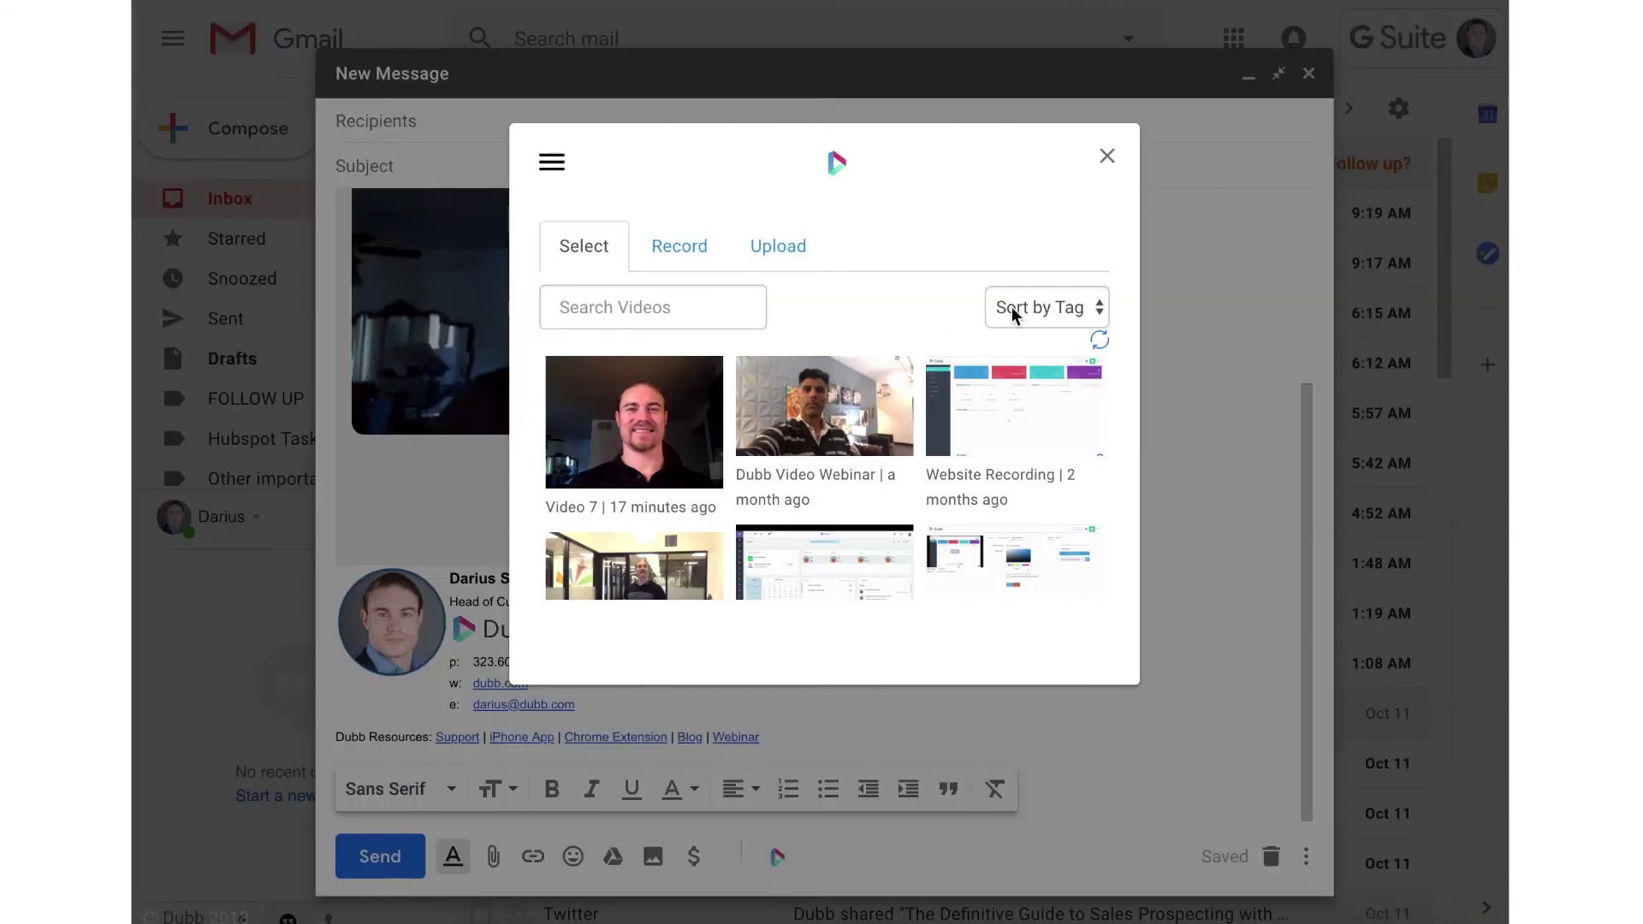
scroll(640, 462, "down", 1)
scroll(640, 463, "up", 1)
left_click(679, 249)
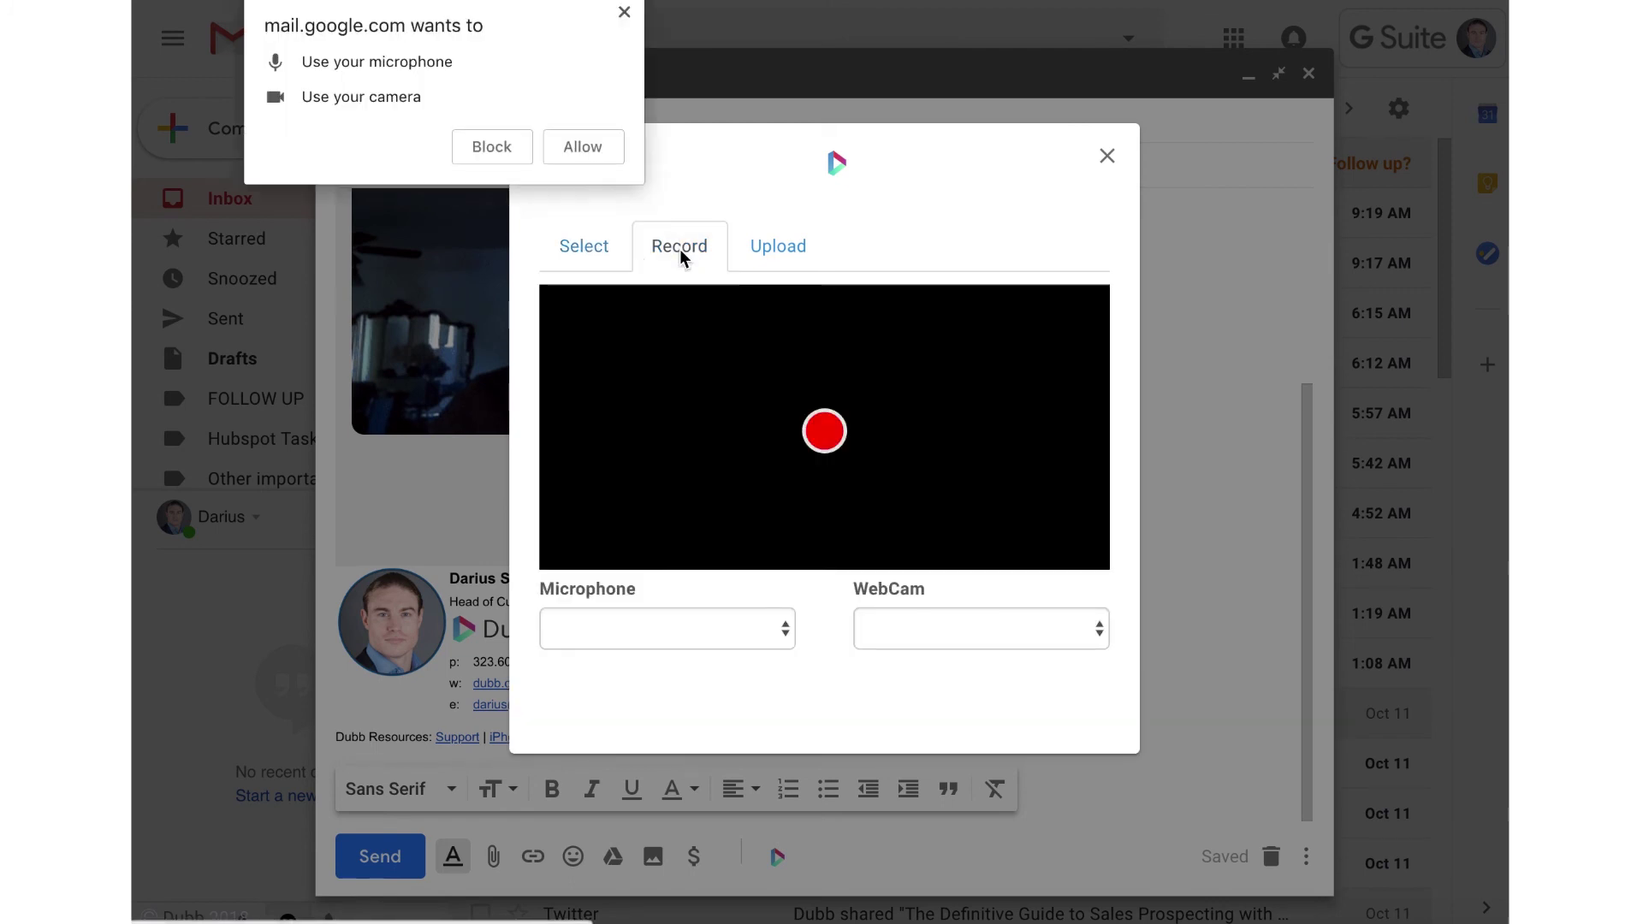
left_click(798, 252)
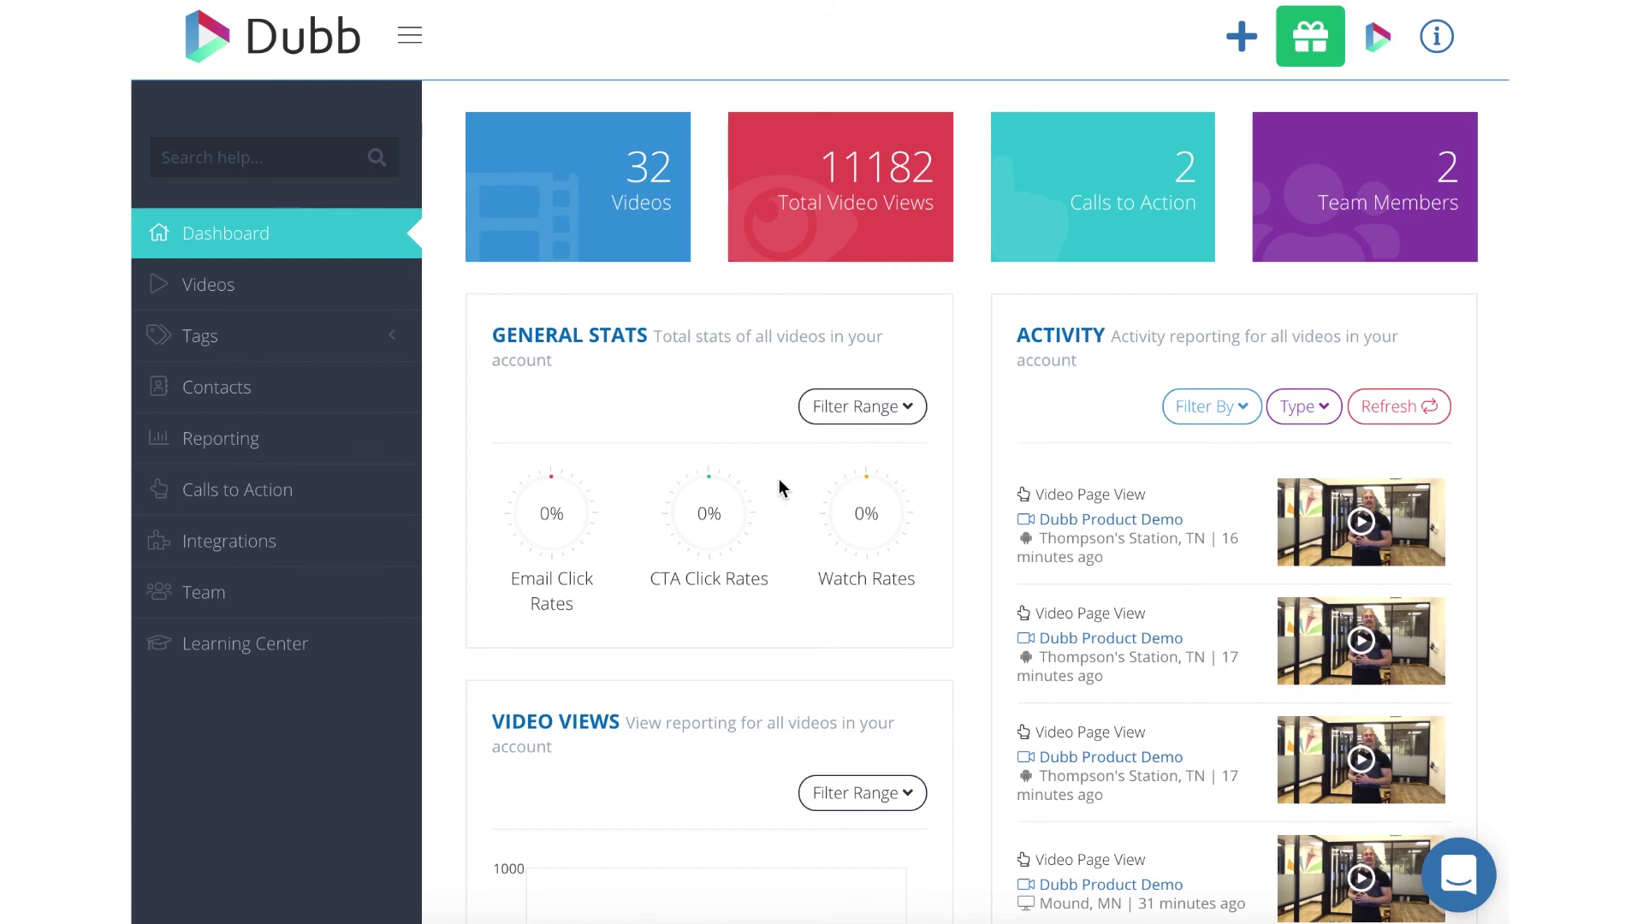
- In Dubb, open the Integrations page and look through the available extensions, add-ins and apps
left_click(251, 543)
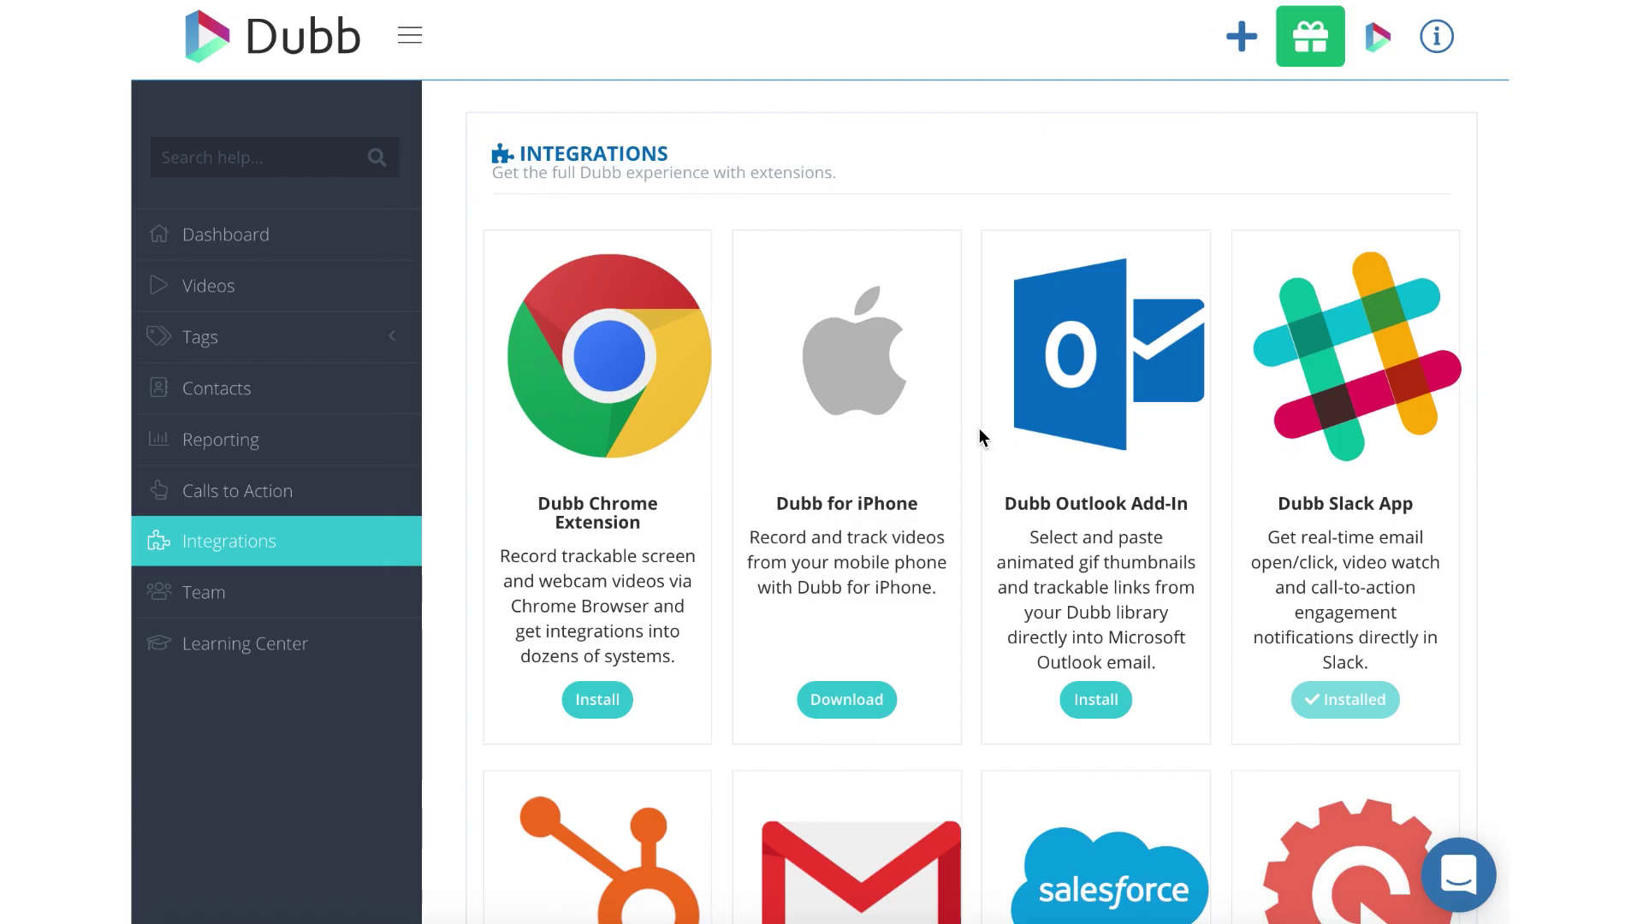
scroll(978, 430, "down", 2)
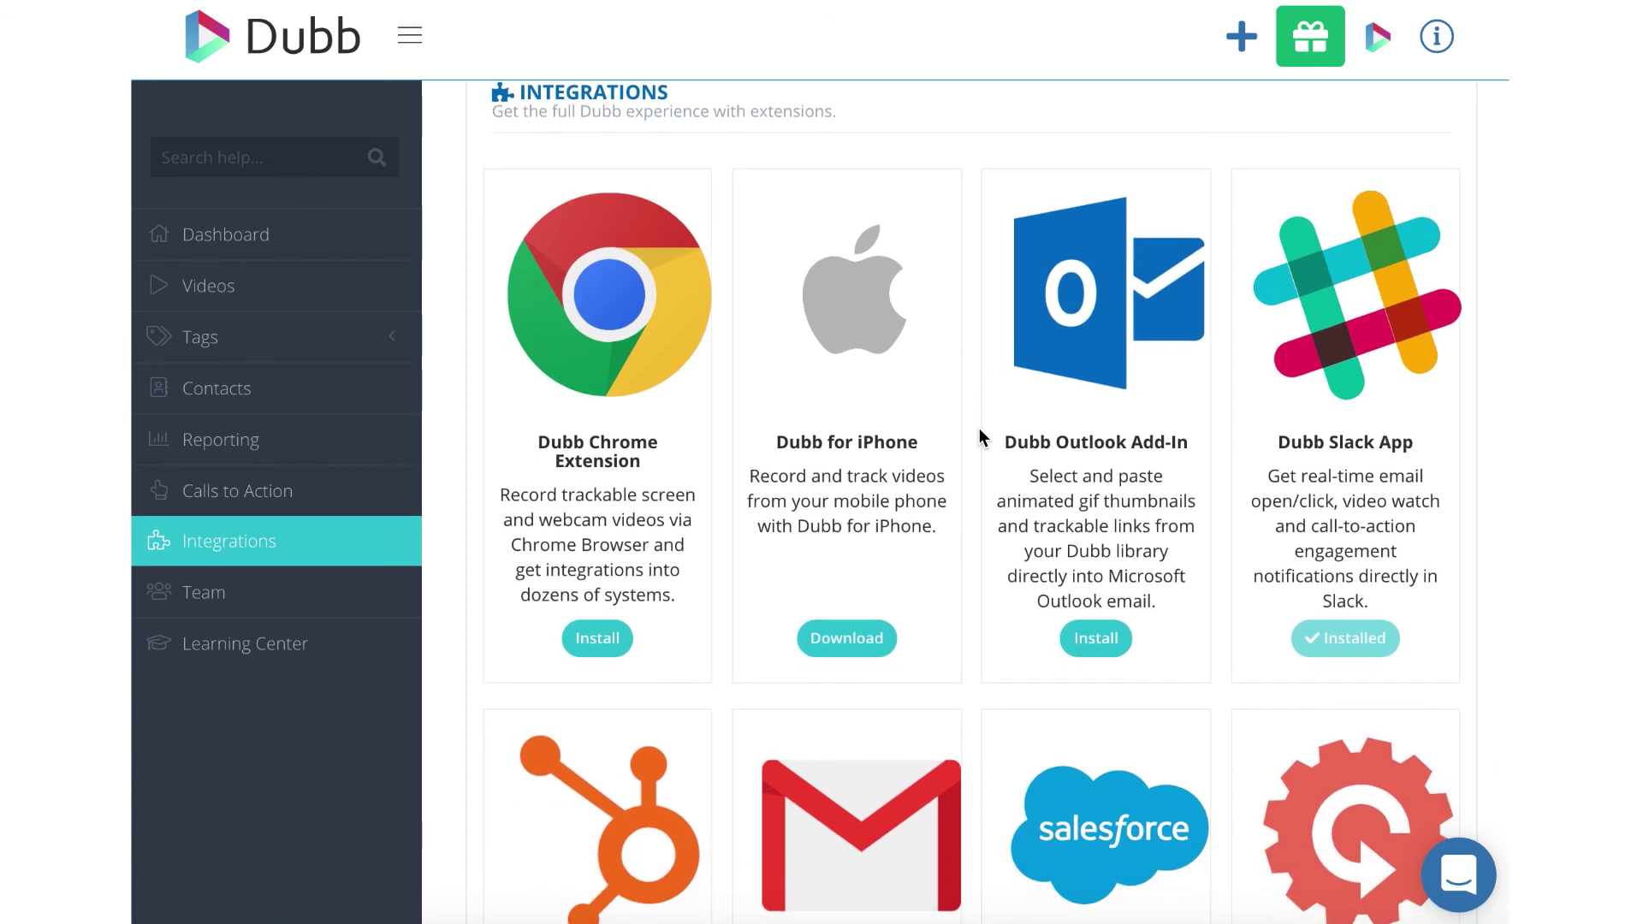
scroll(979, 430, "down", 3)
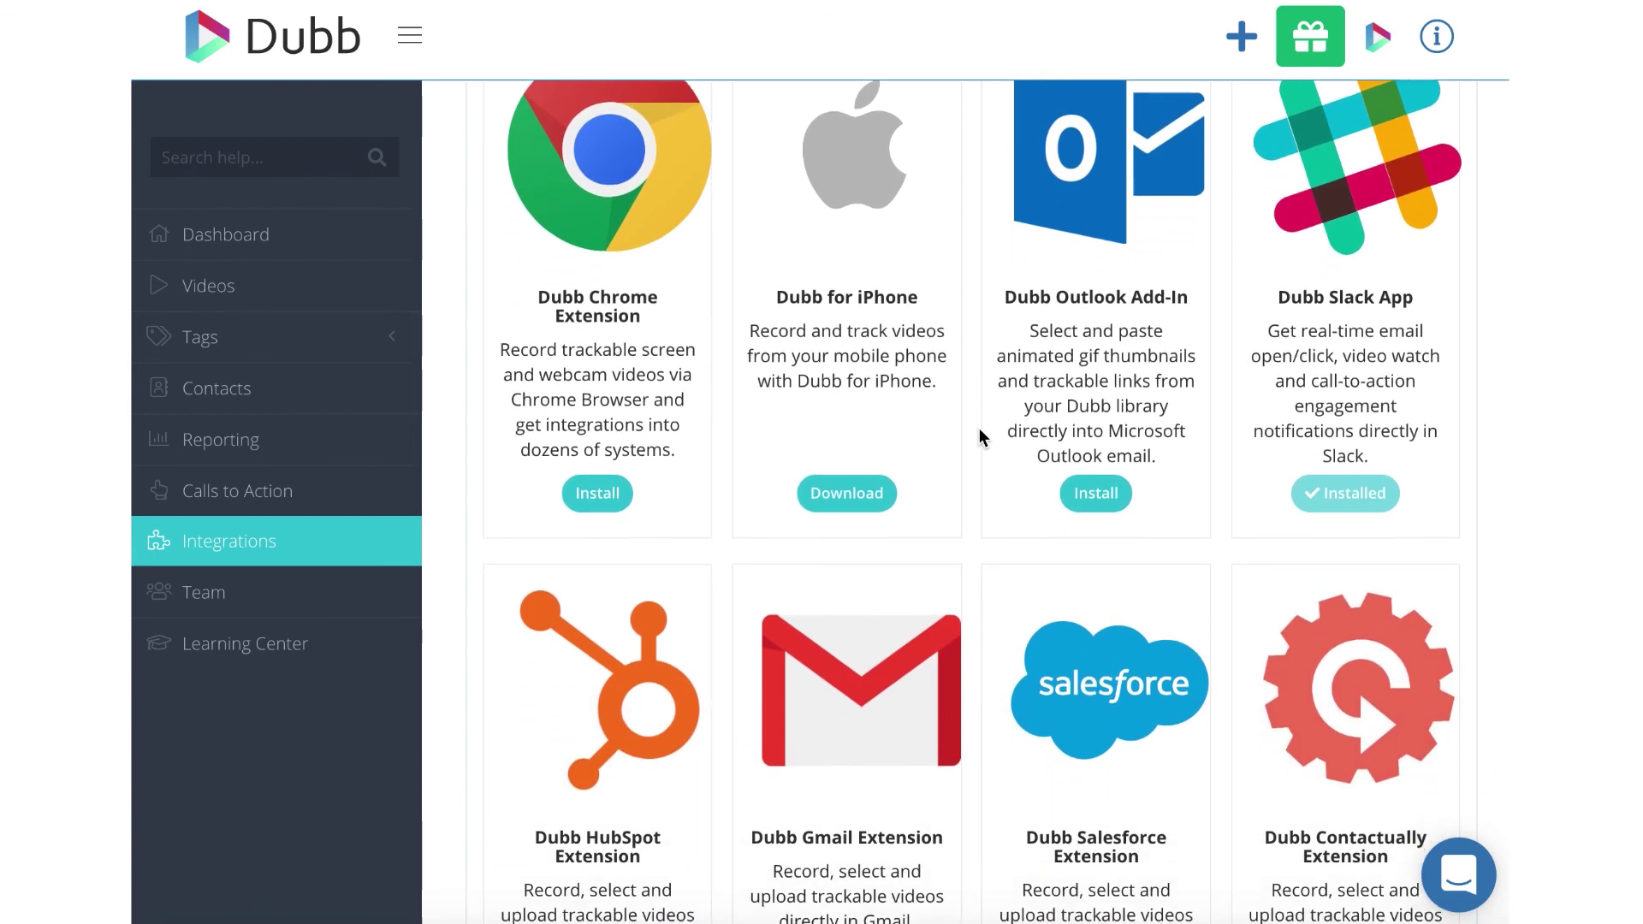
scroll(979, 428, "down", 5)
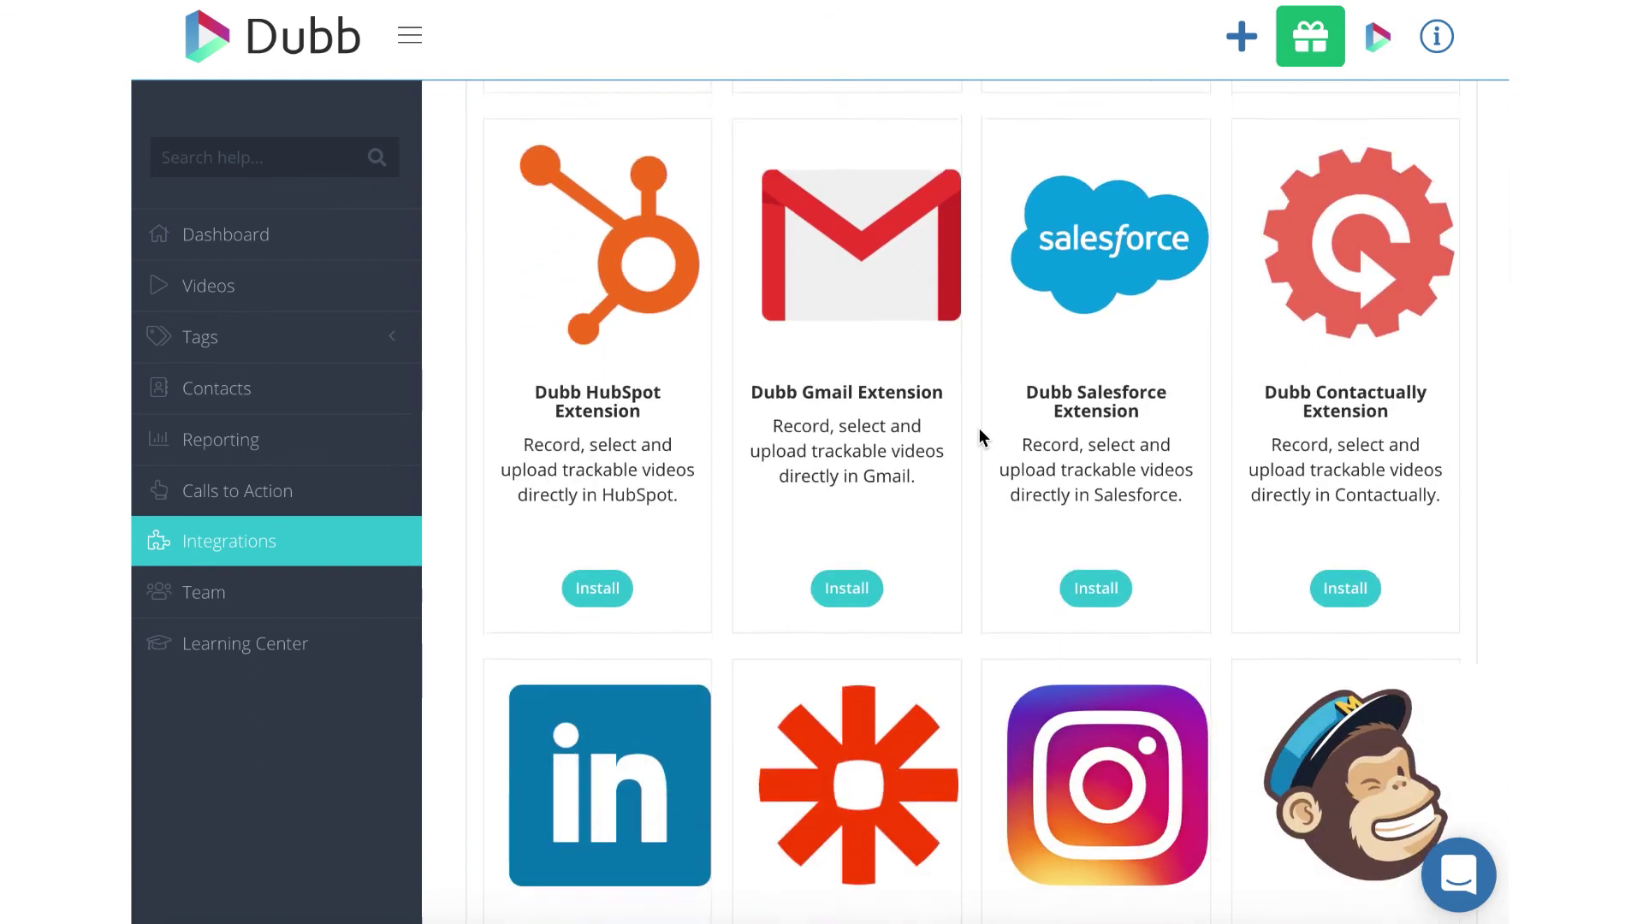
scroll(979, 428, "down", 5)
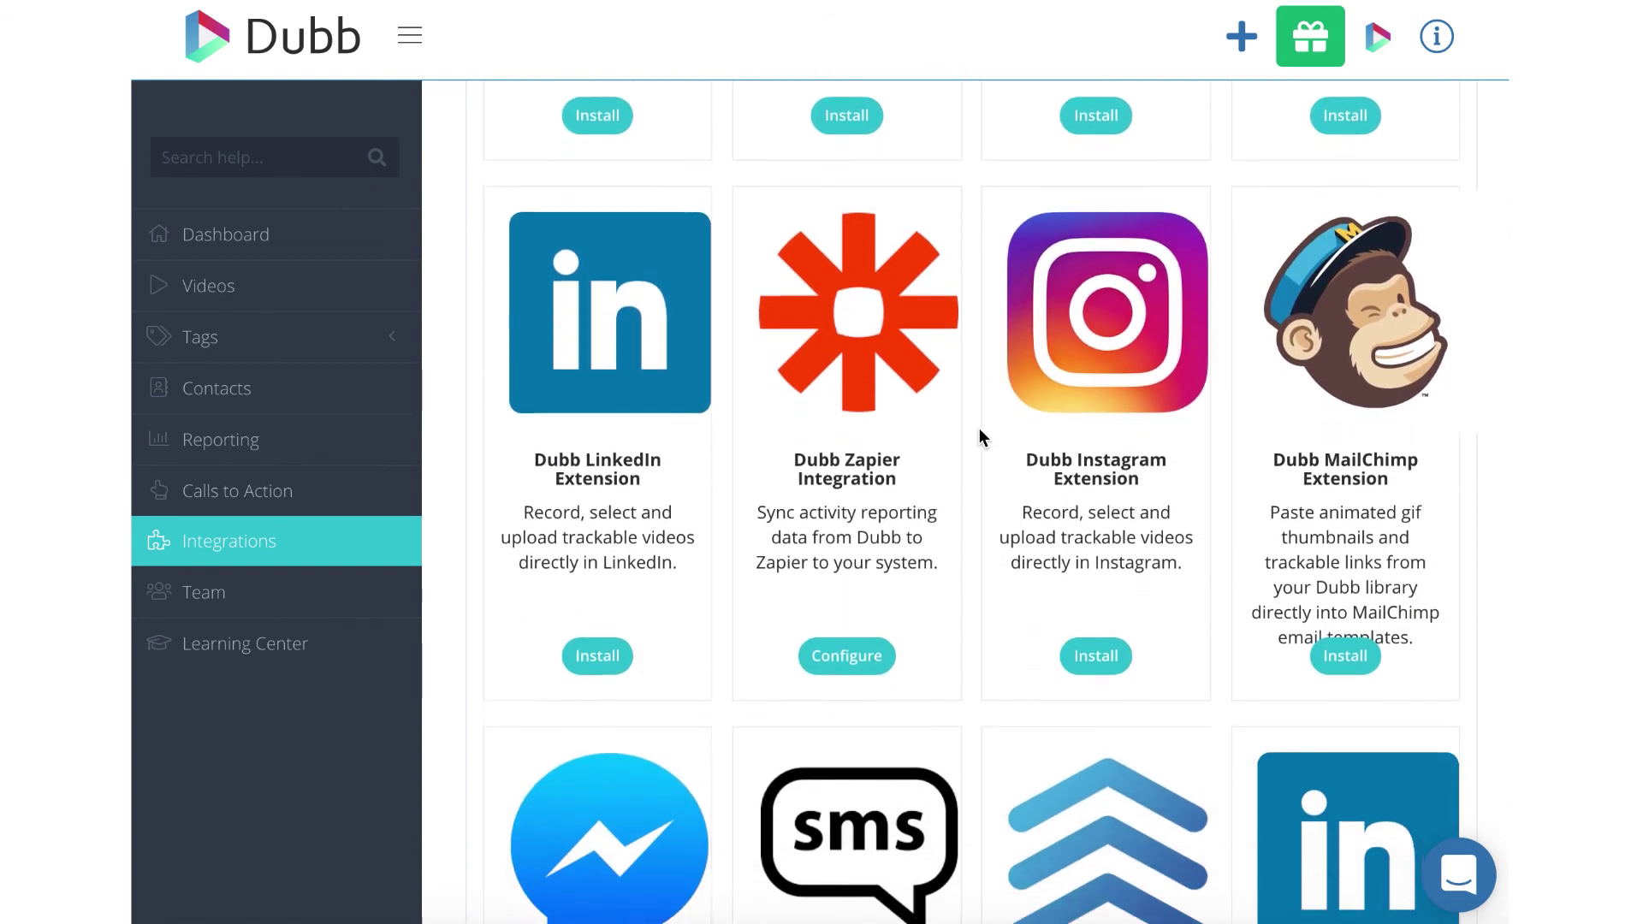
scroll(979, 434, "down", 4)
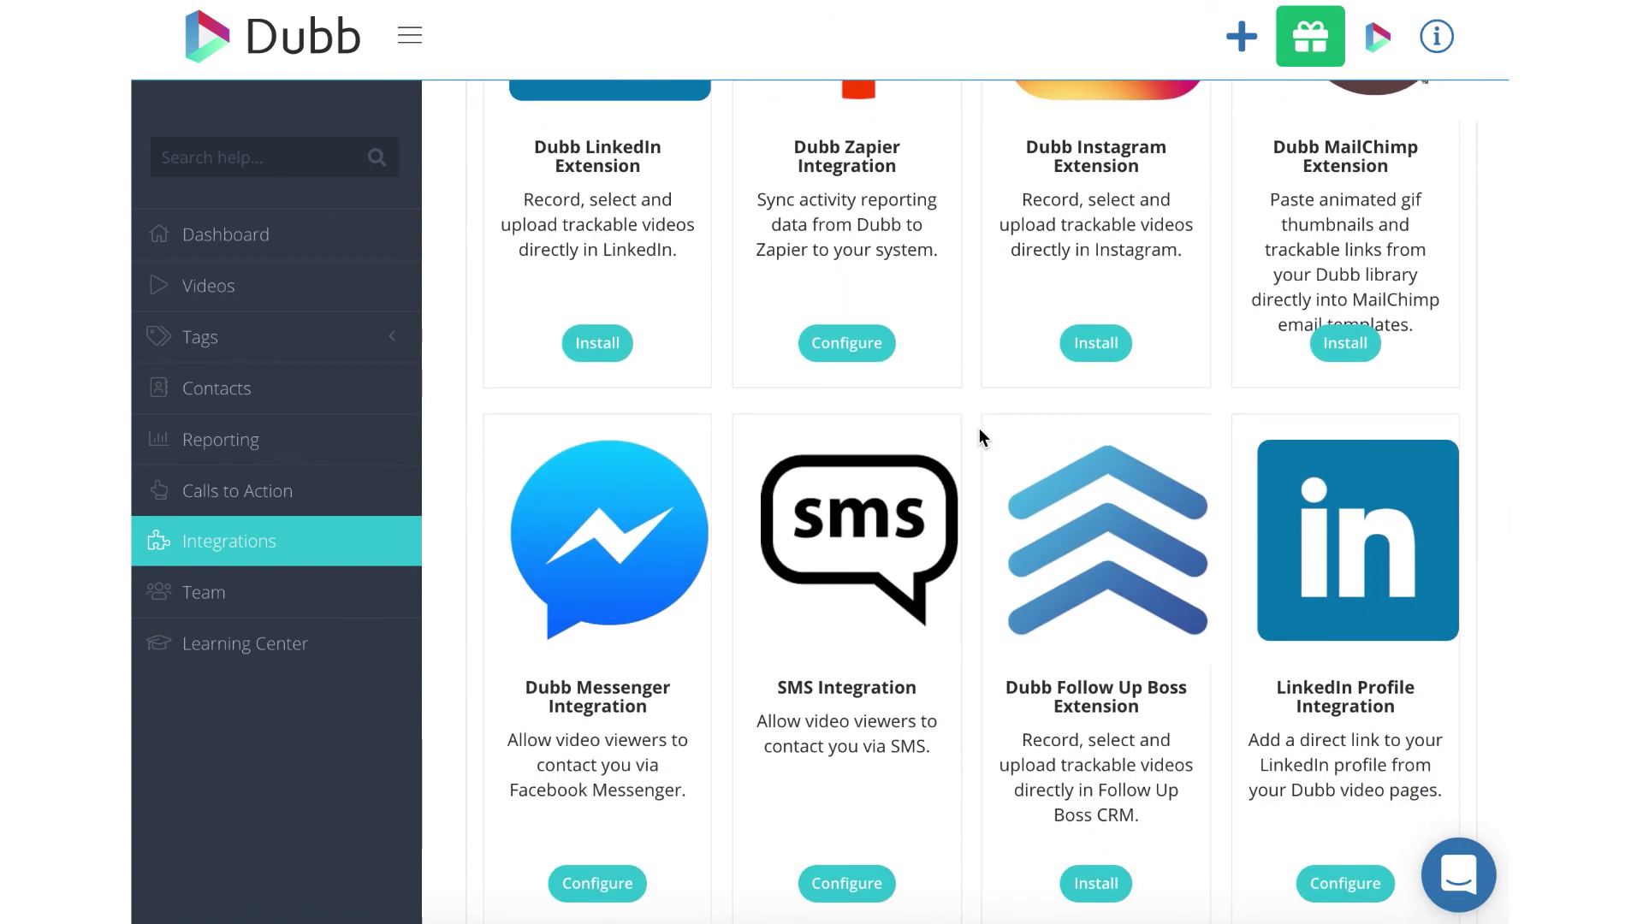
scroll(979, 436, "down", 4)
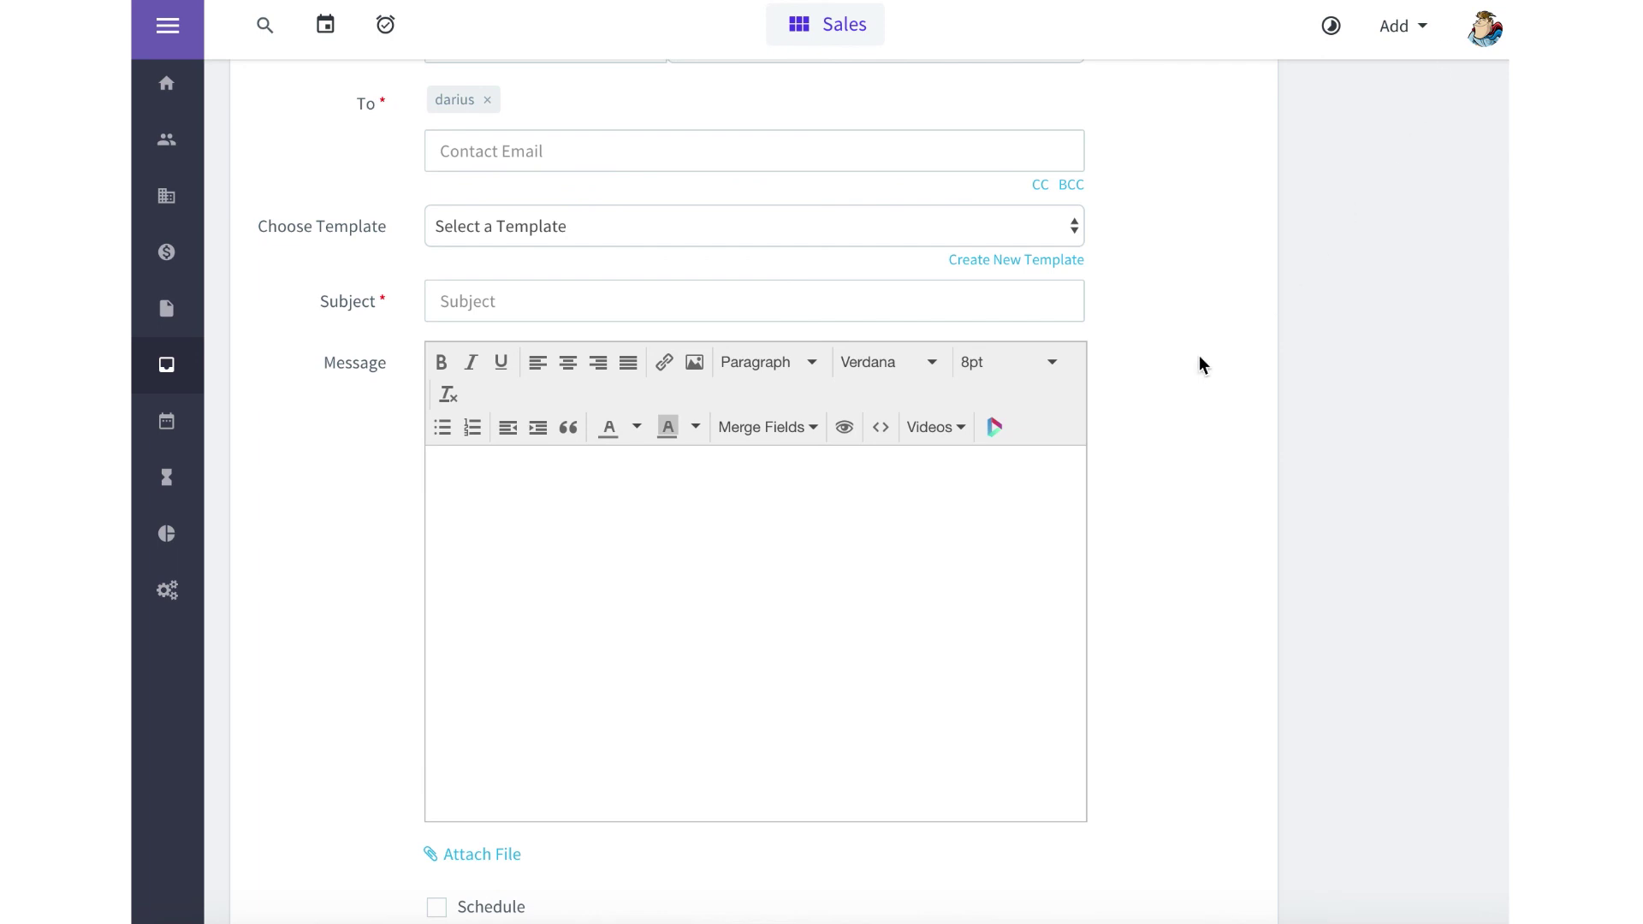
- In the sales CRM's email composer, open the Dubb video picker
left_click(995, 429)
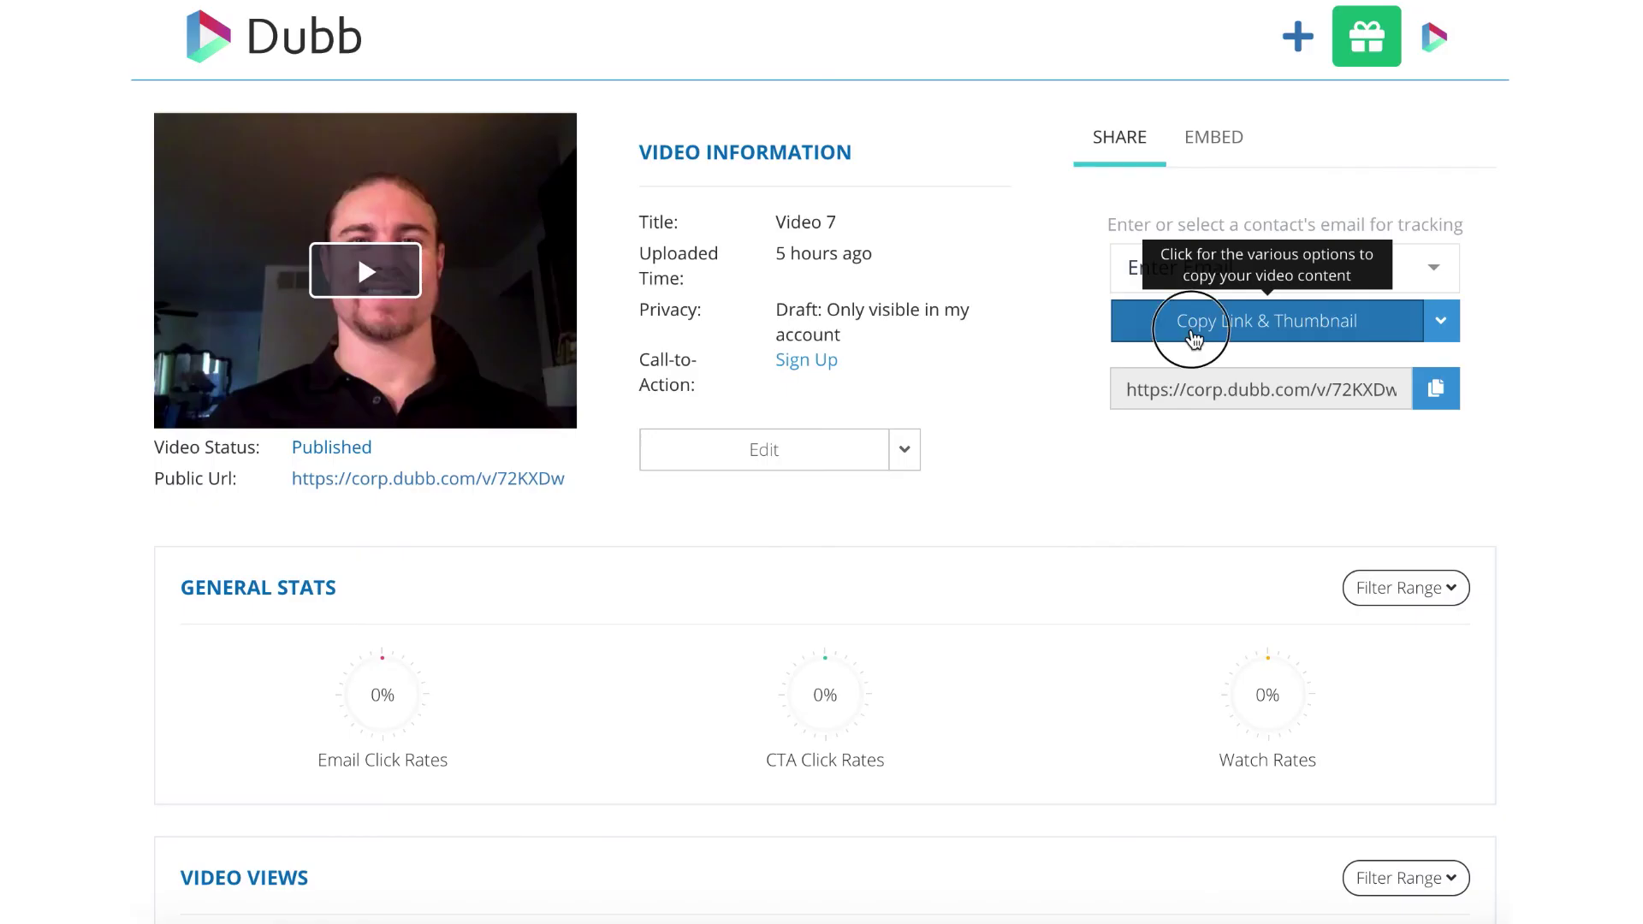
- In Dubb, copy the link and thumbnail of Video 7, and paste them into the message body of the sales CRM email
left_click(1172, 310)
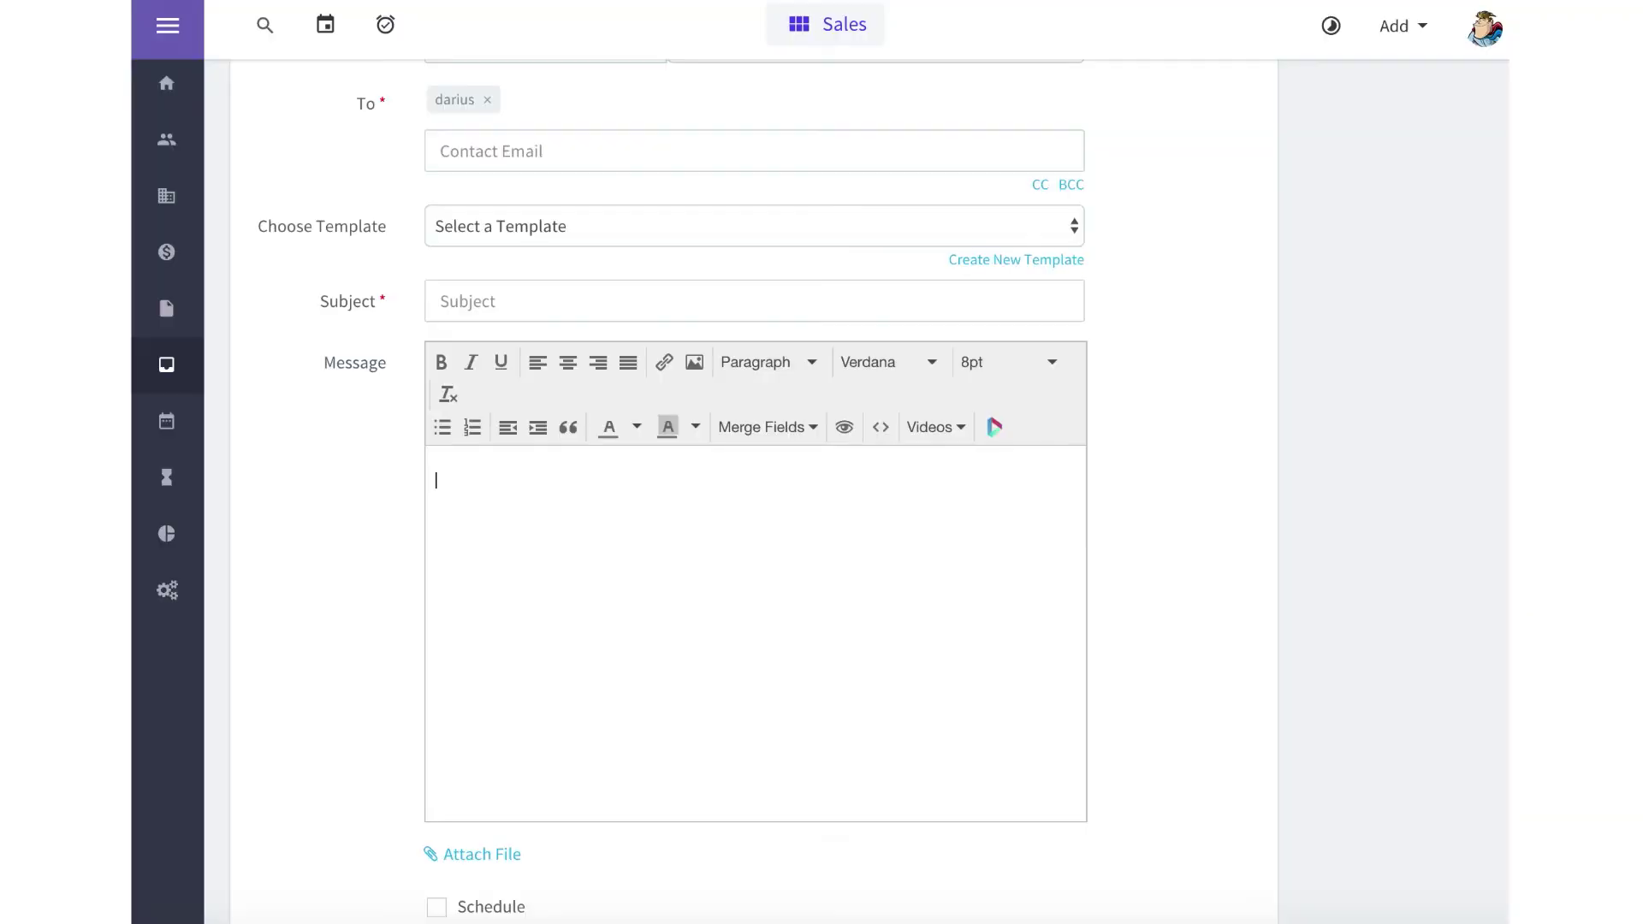
key("ctrl+v")
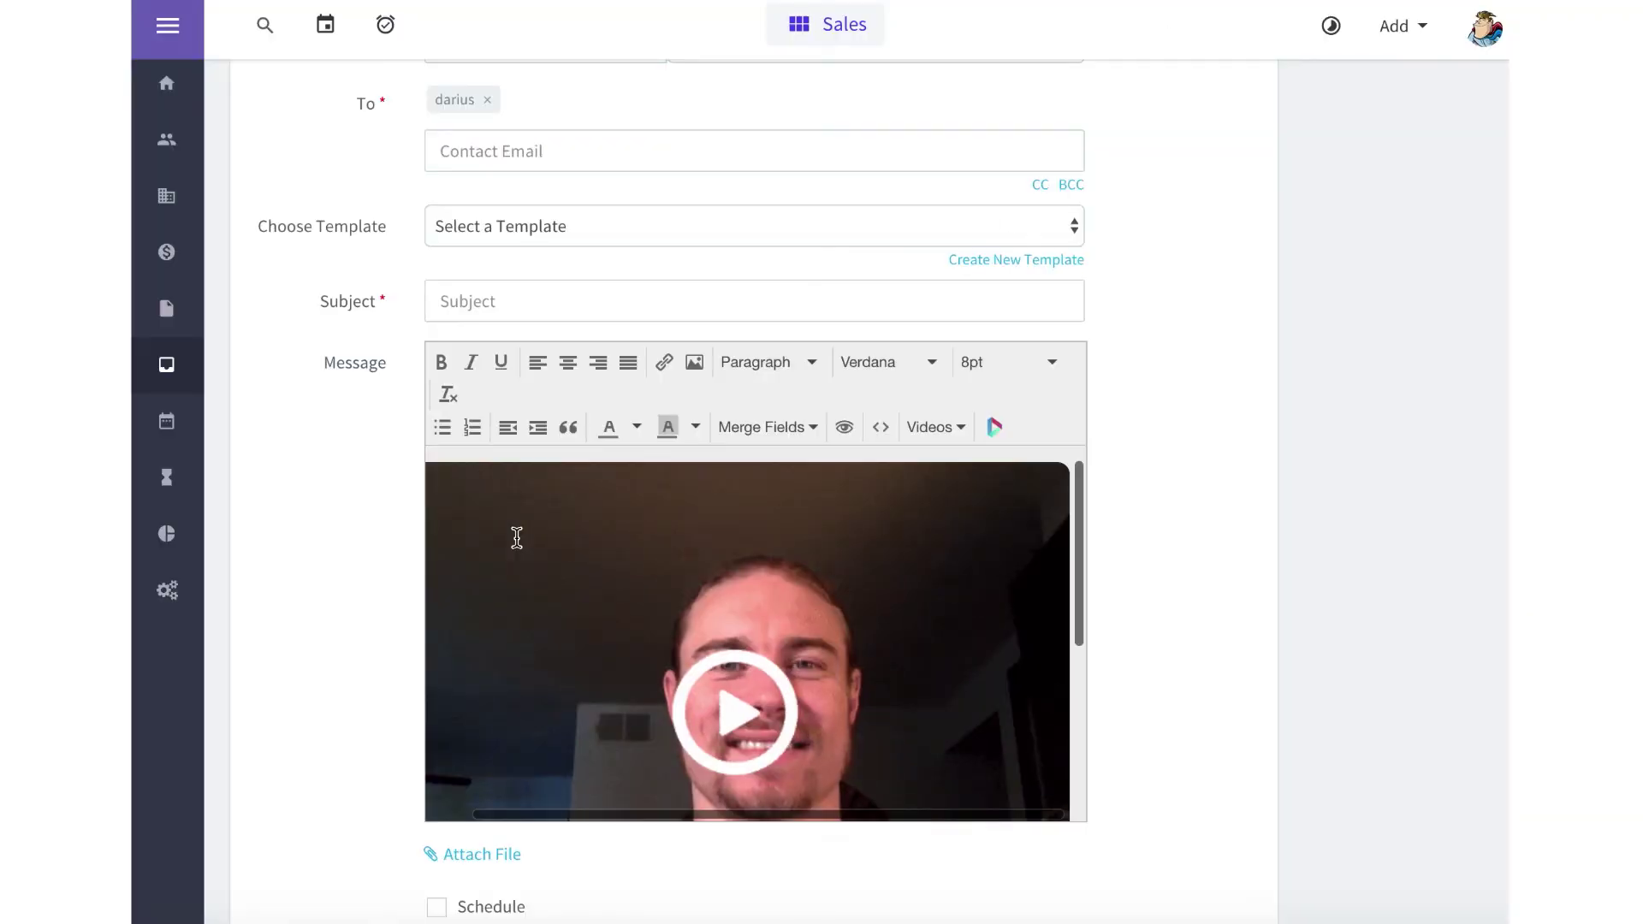
scroll(618, 675, "down", 2)
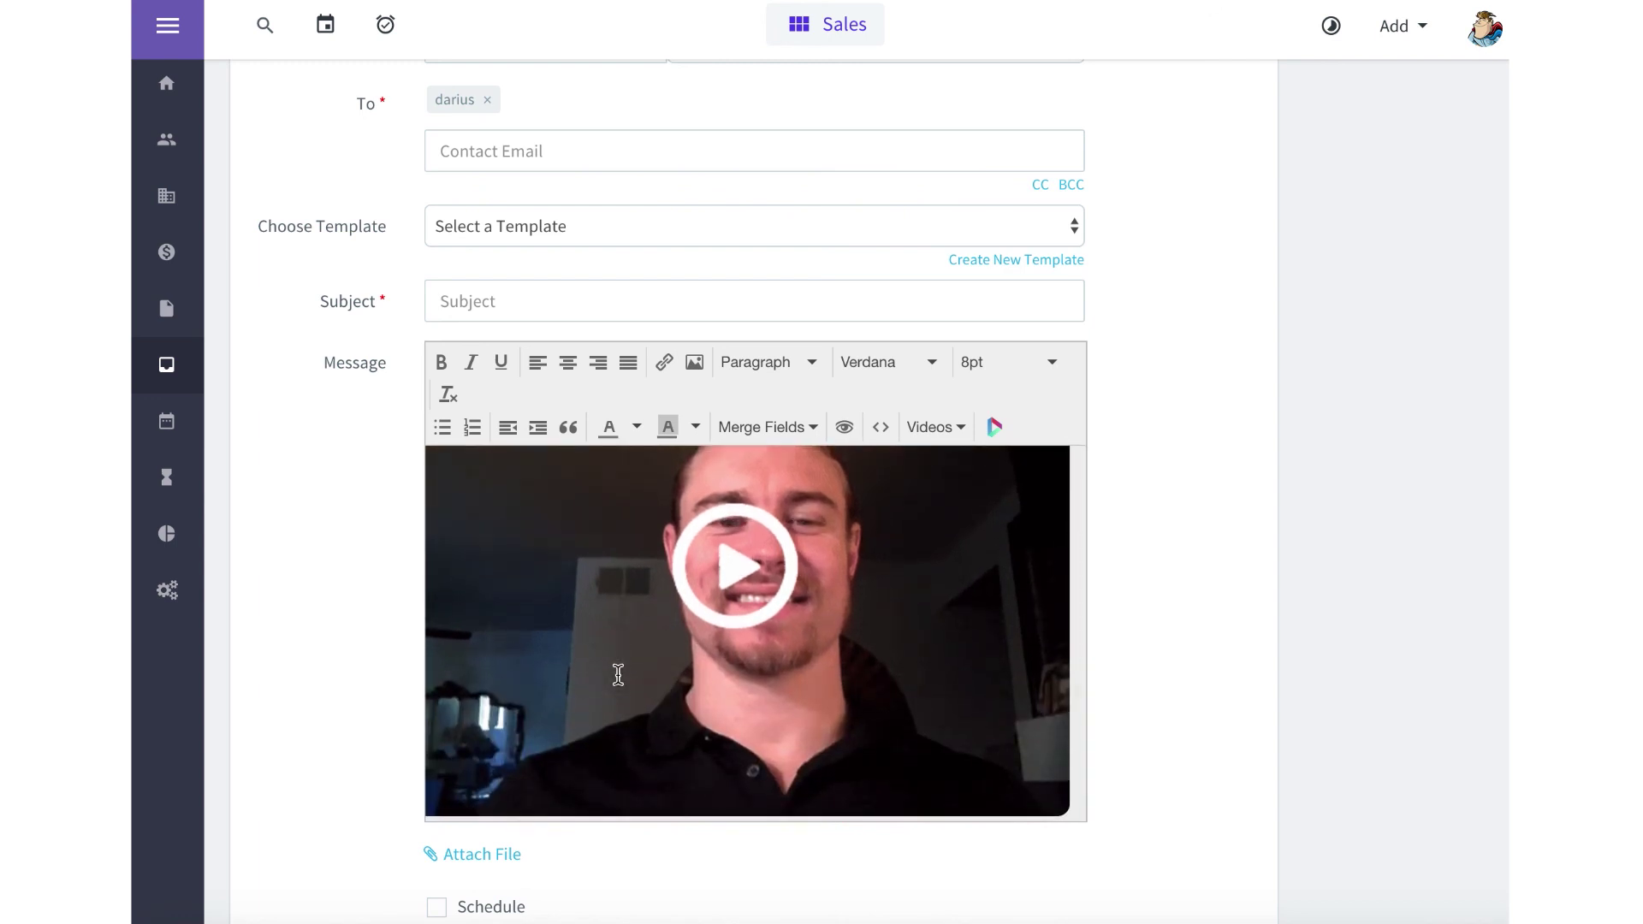
scroll(618, 675, "up", 1)
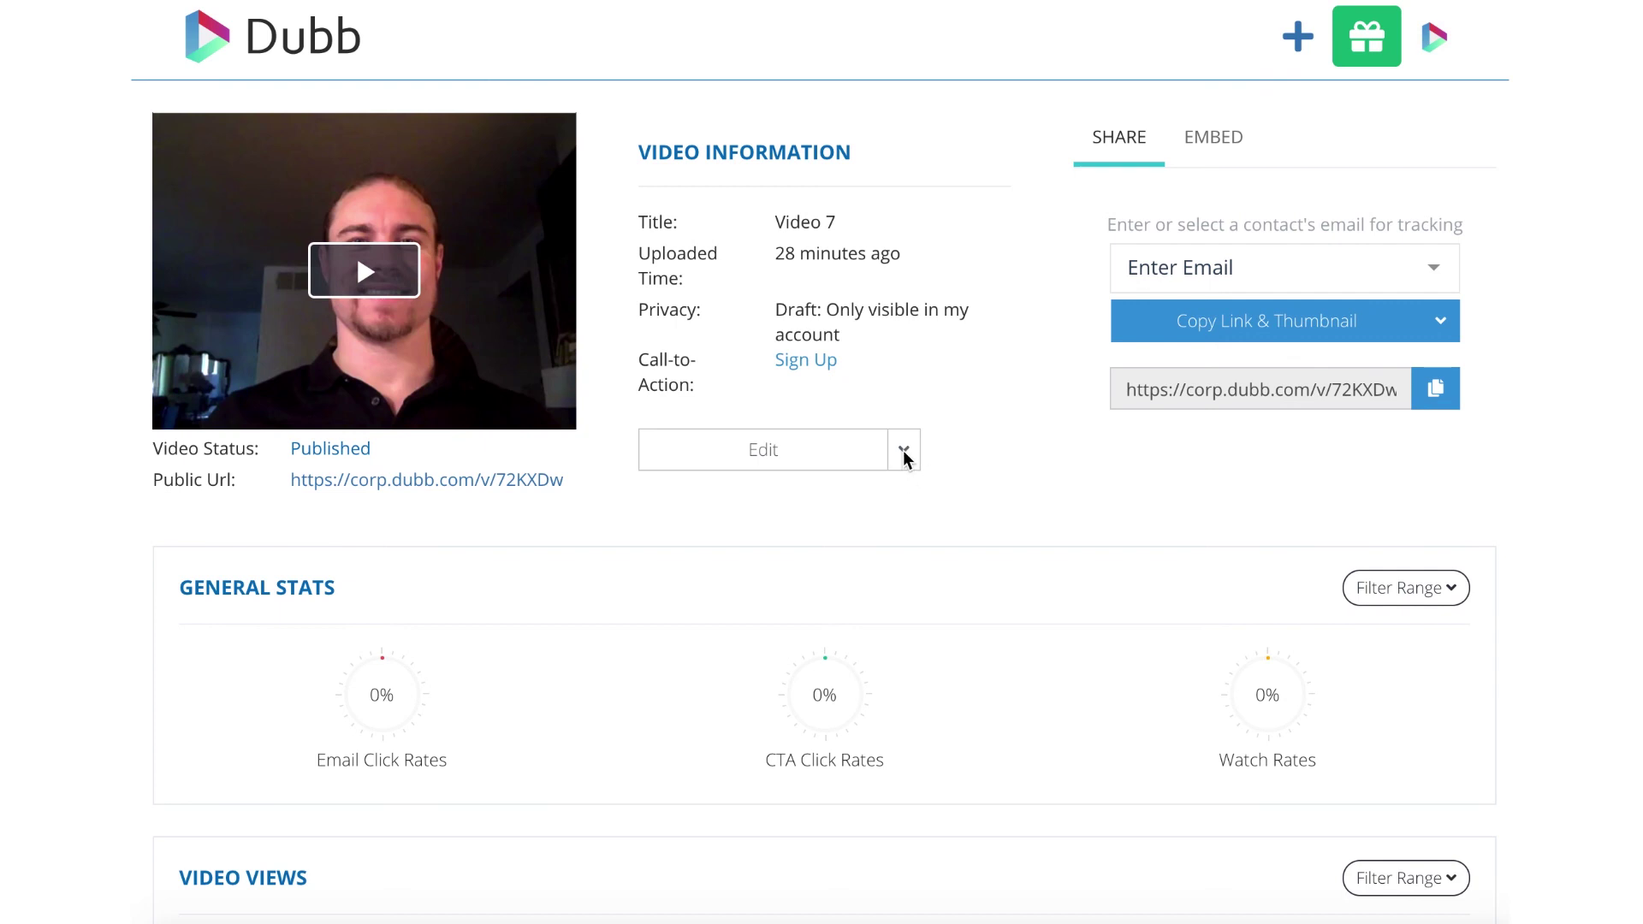
- Back in Dubb, download Video 7 from its video information page
left_click(904, 452)
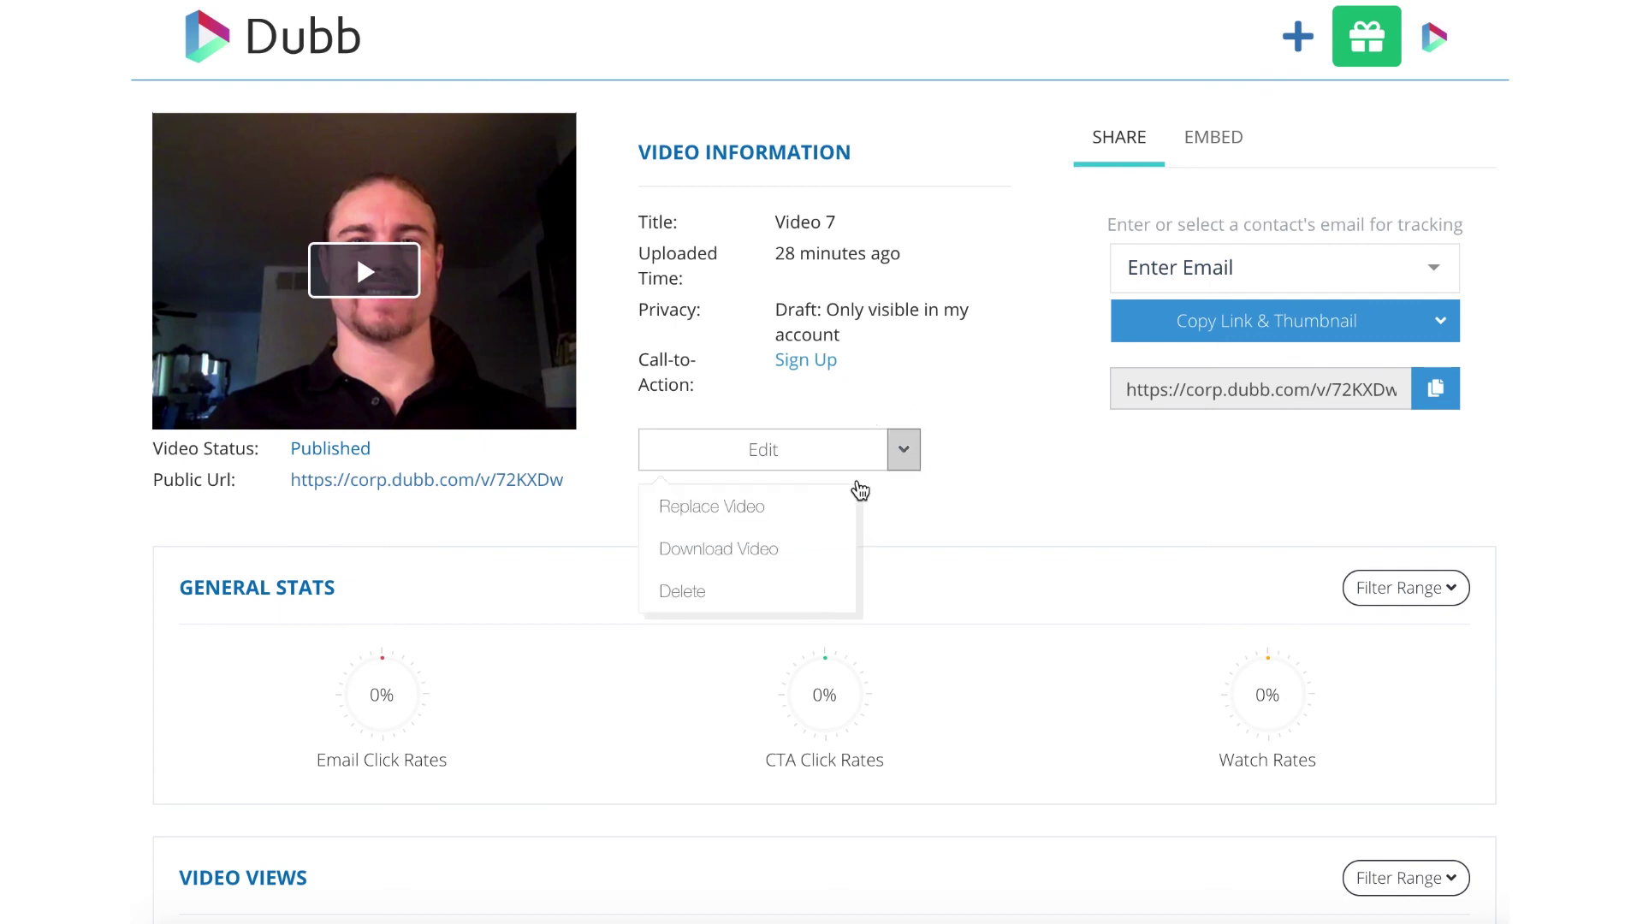
left_click(793, 551)
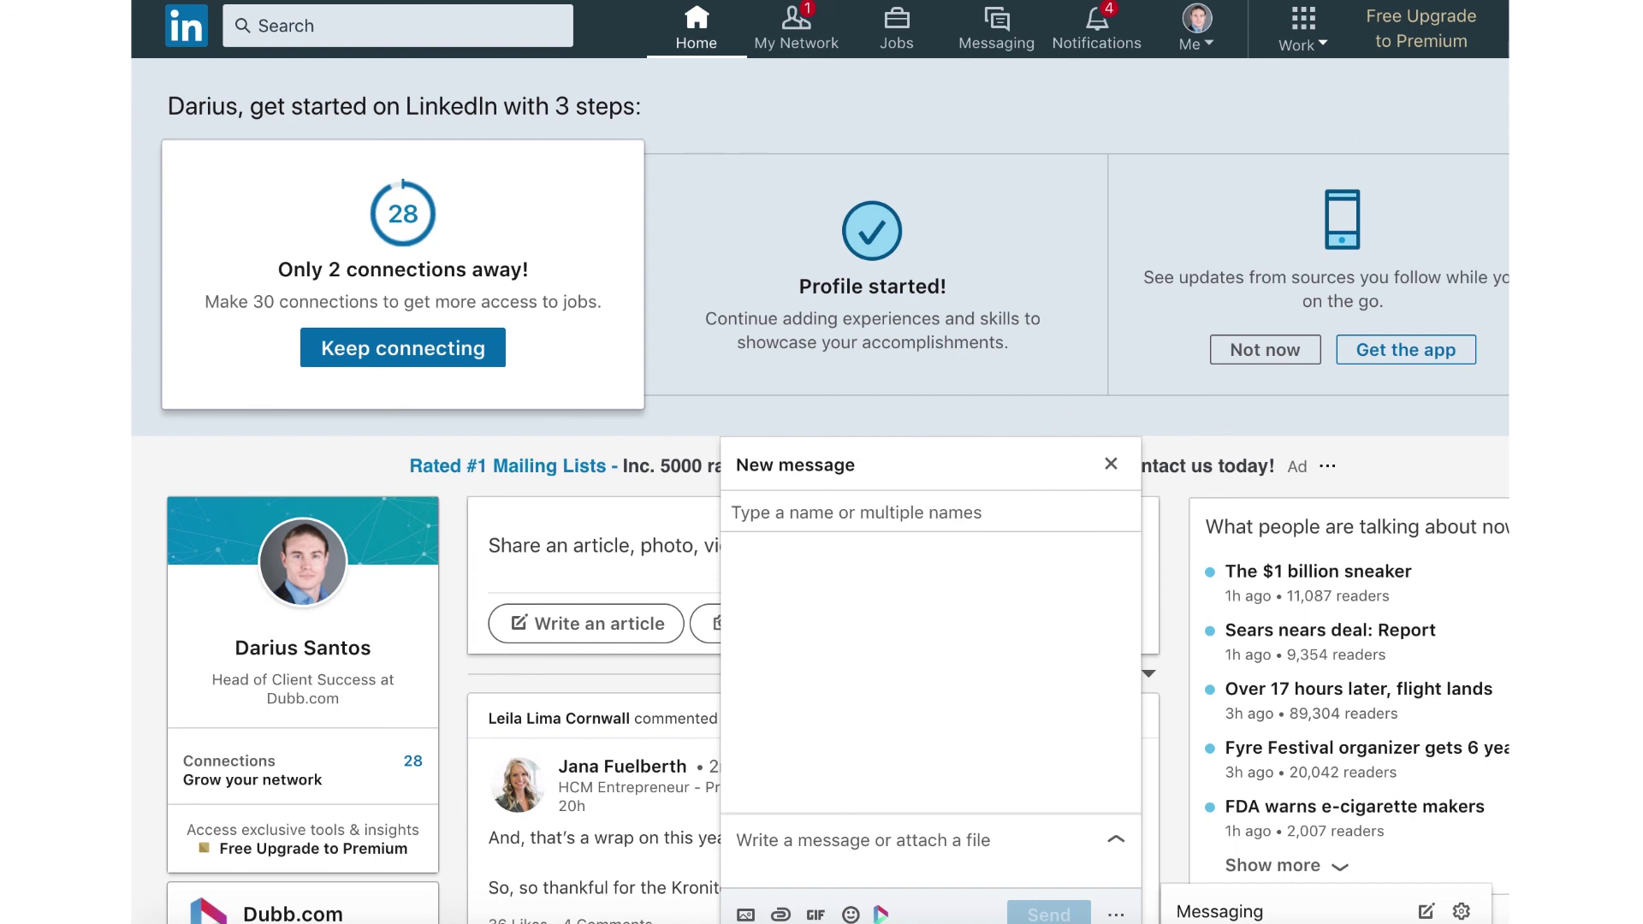
- In LinkedIn, open the Dubb video picker from the new message and look at its Record and Upload options
left_click(881, 914)
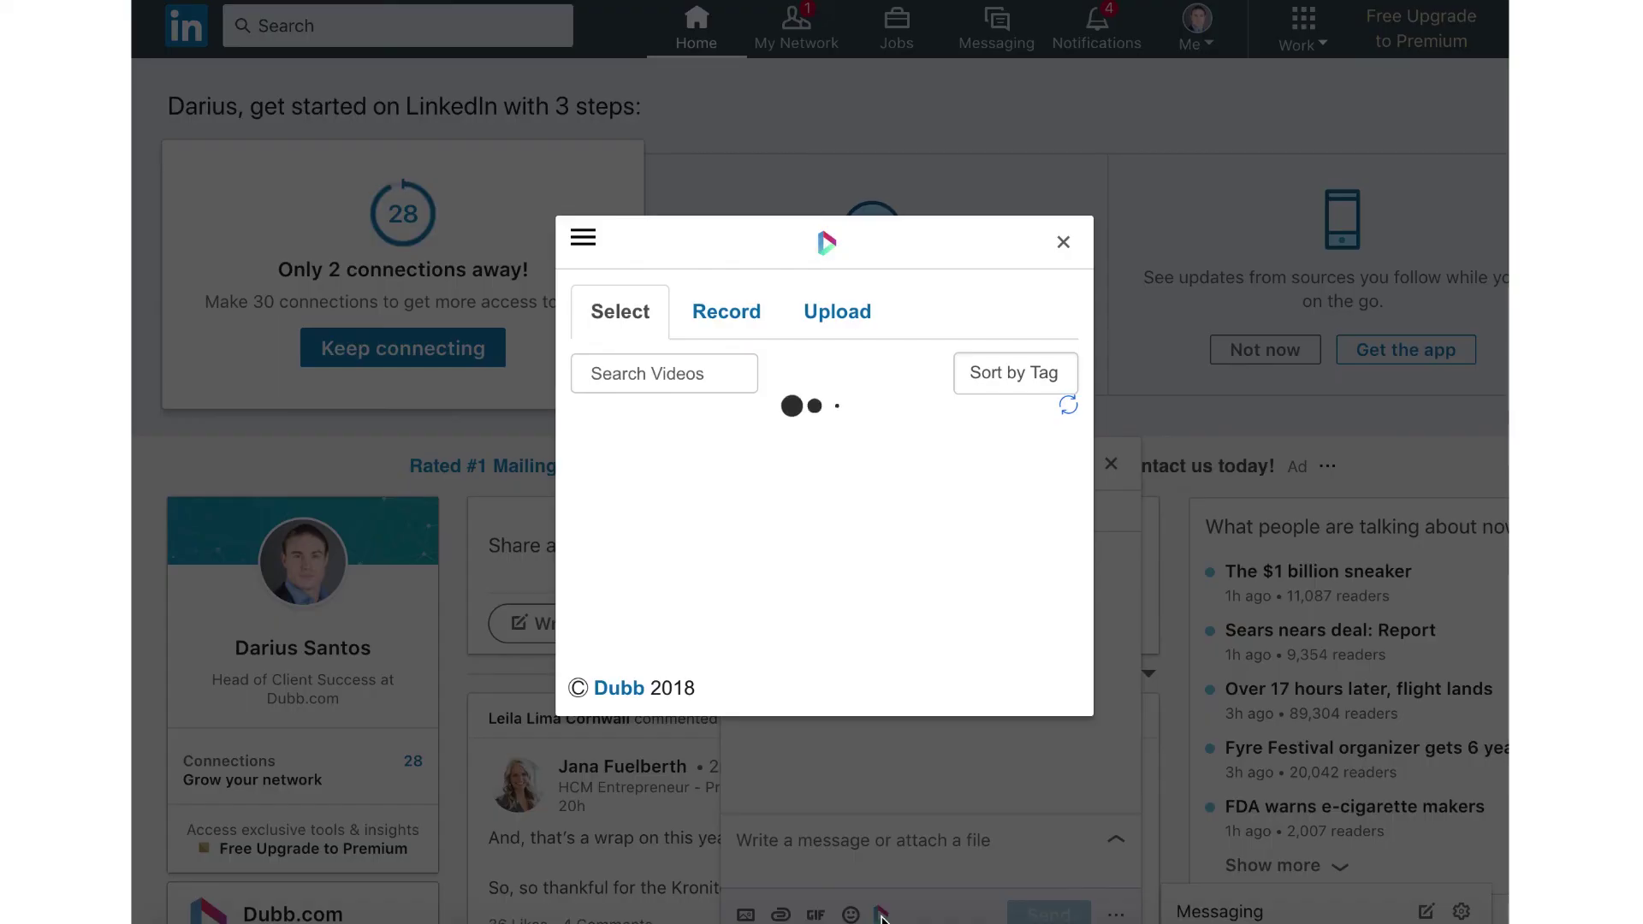
left_click(730, 314)
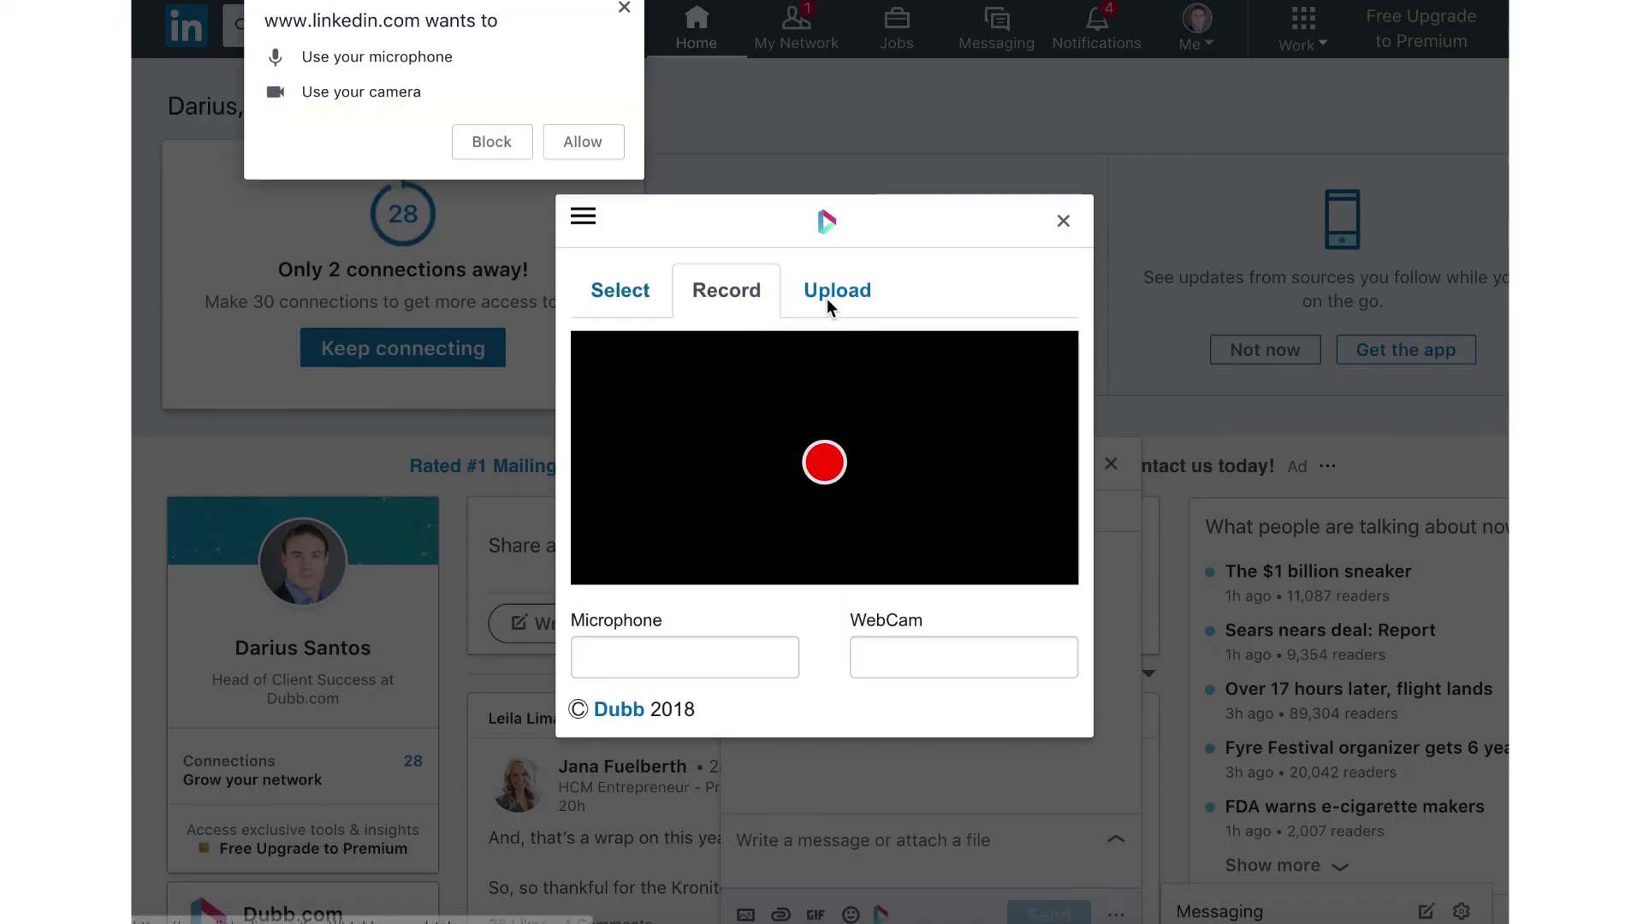
left_click(832, 300)
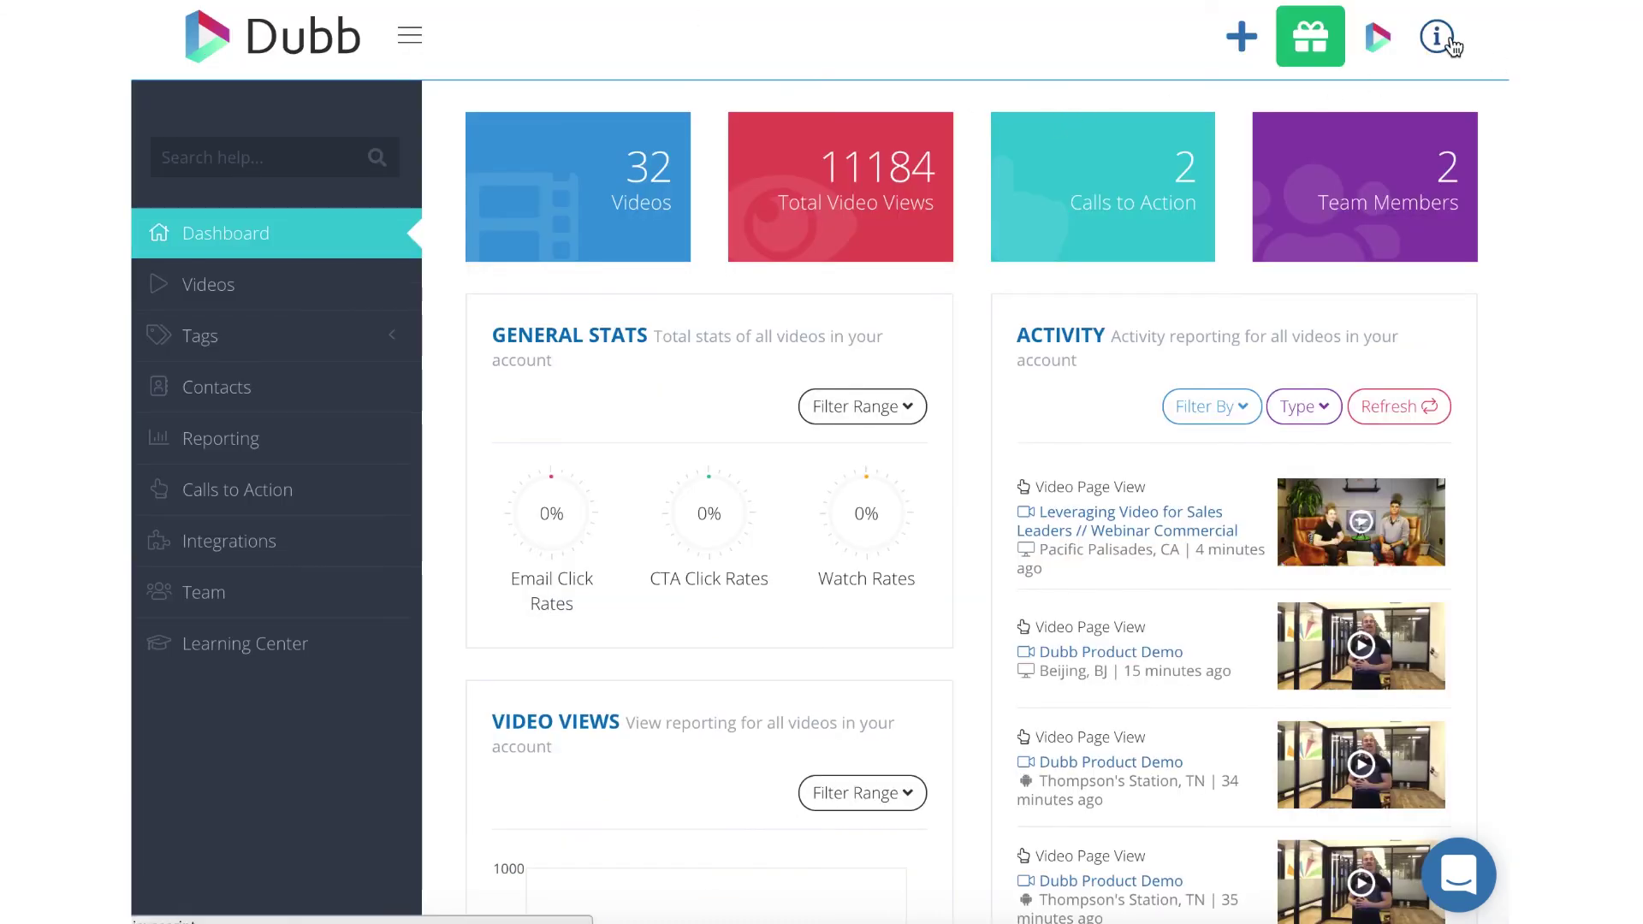
- On the Dubb dashboard, open the information panel with its learning videos, and close it
left_click(1448, 39)
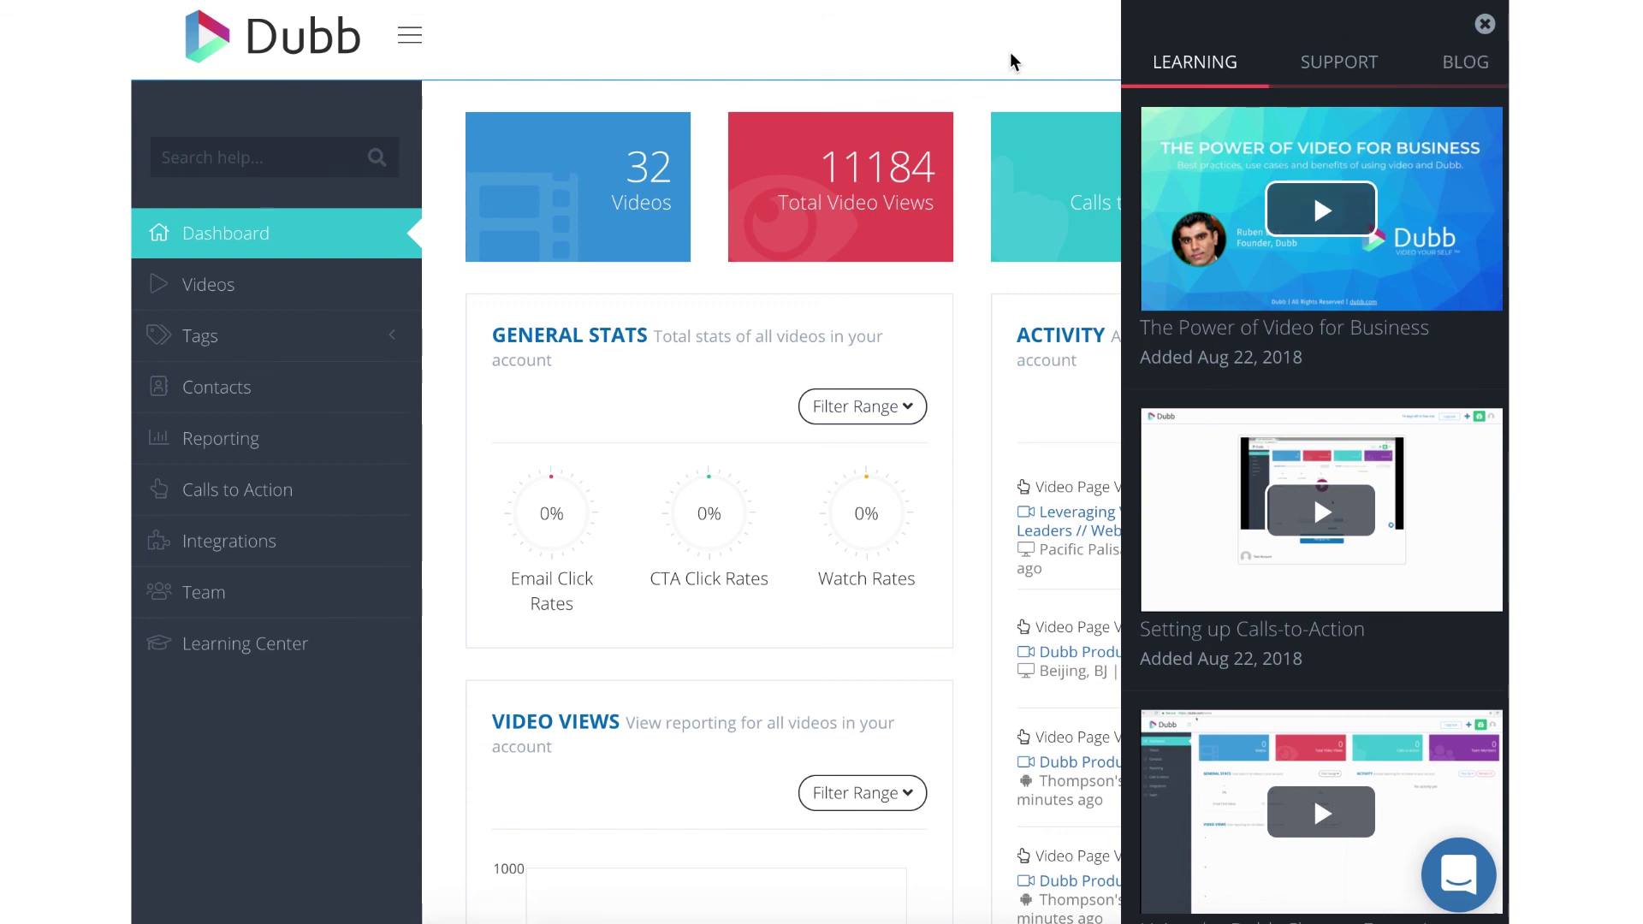
left_click(1486, 26)
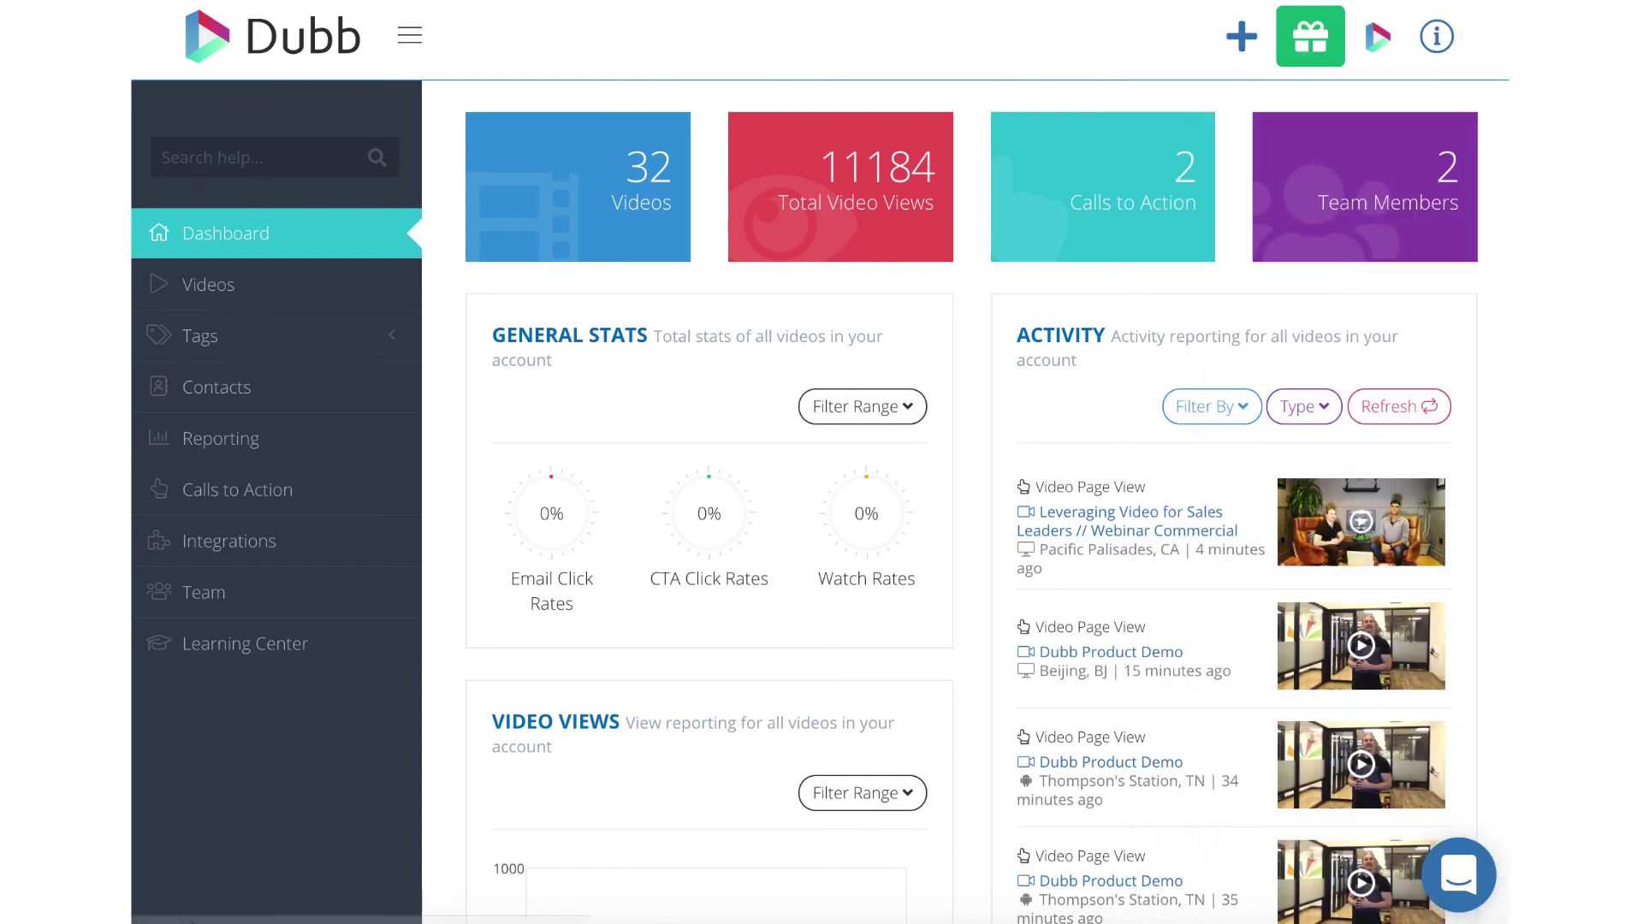